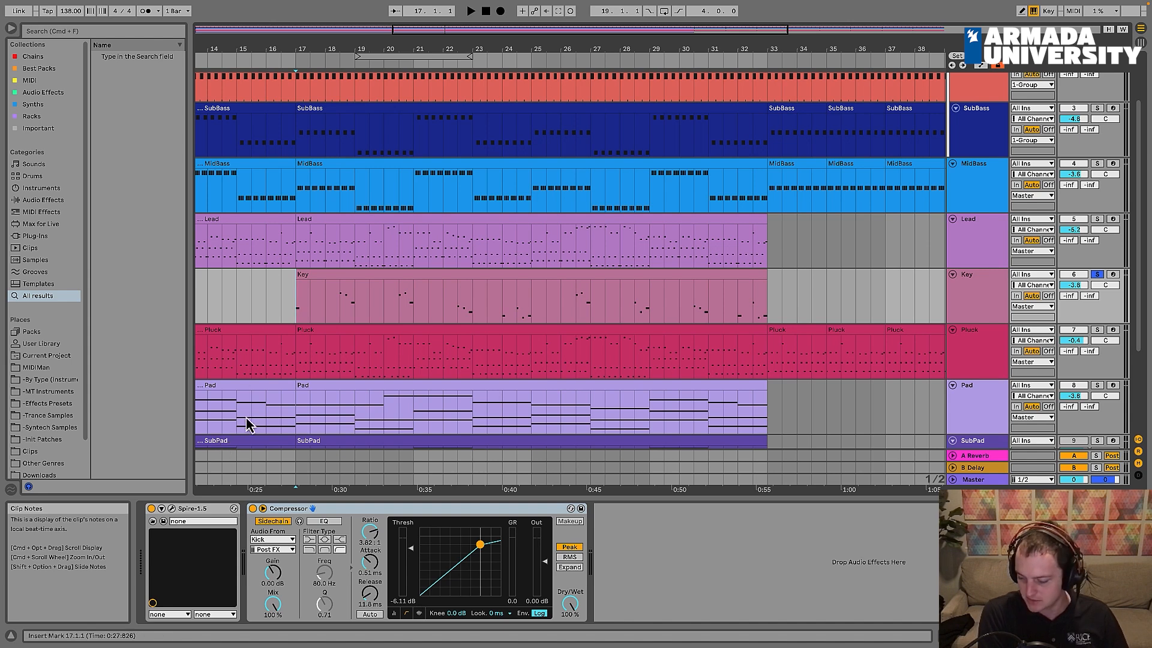
Audition the soloed Key track from bar 17 with its sidechain Compressor on and bypassed, finishing by unsoloing the track.
{"action": "key", "text": "space"}
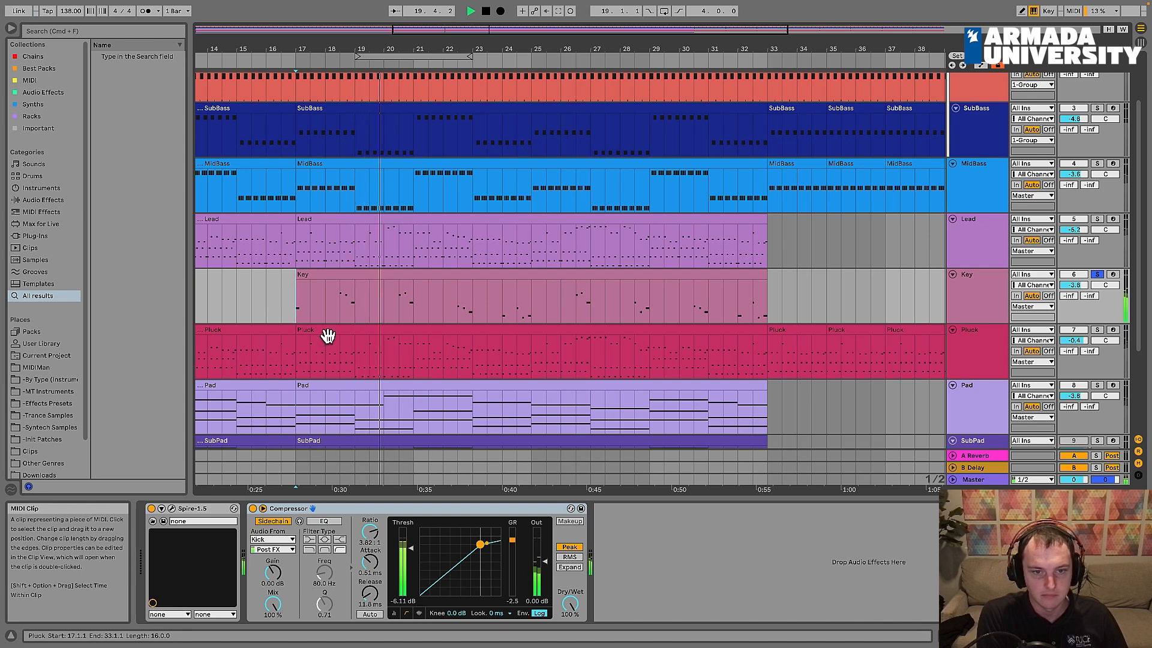
{"action": "left_click", "coordinate": [253, 508]}
{"action": "left_click", "coordinate": [253, 509]}
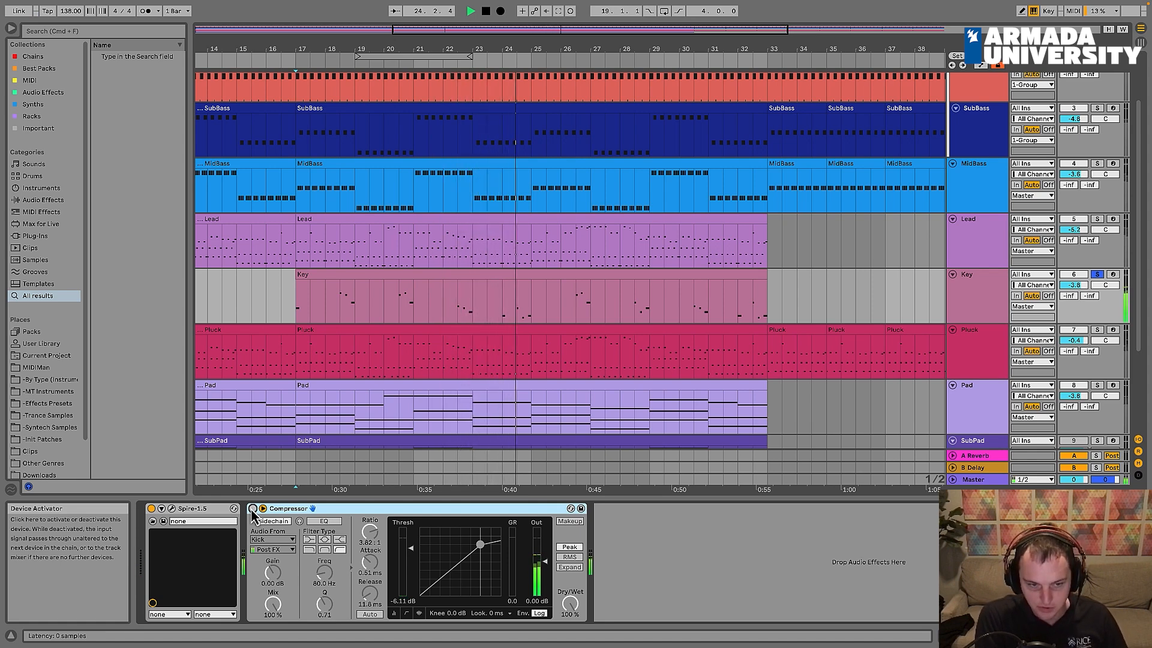
{"action": "left_click", "coordinate": [253, 508]}
{"action": "left_click", "coordinate": [1098, 274]}
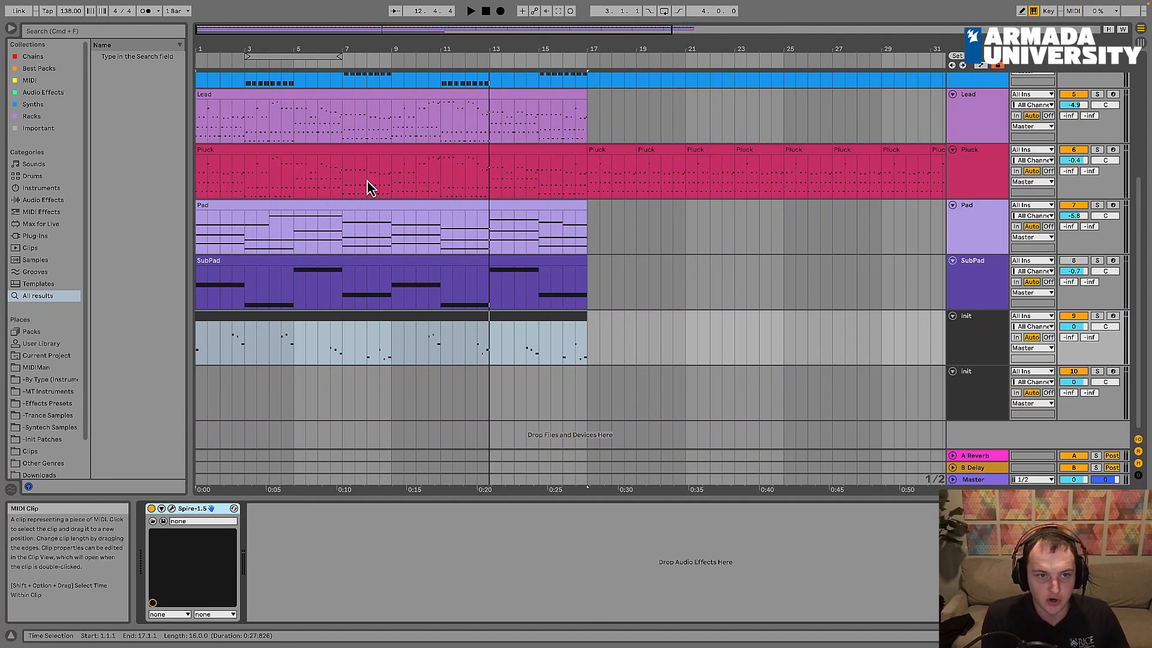
Rename the MIDI clip below SubPad and its init track as Key.
{"action": "left_click_drag", "start_coordinate": [254, 52], "coordinate": [391, 69]}
{"action": "left_click", "coordinate": [976, 379]}
{"action": "left_click", "coordinate": [975, 360]}
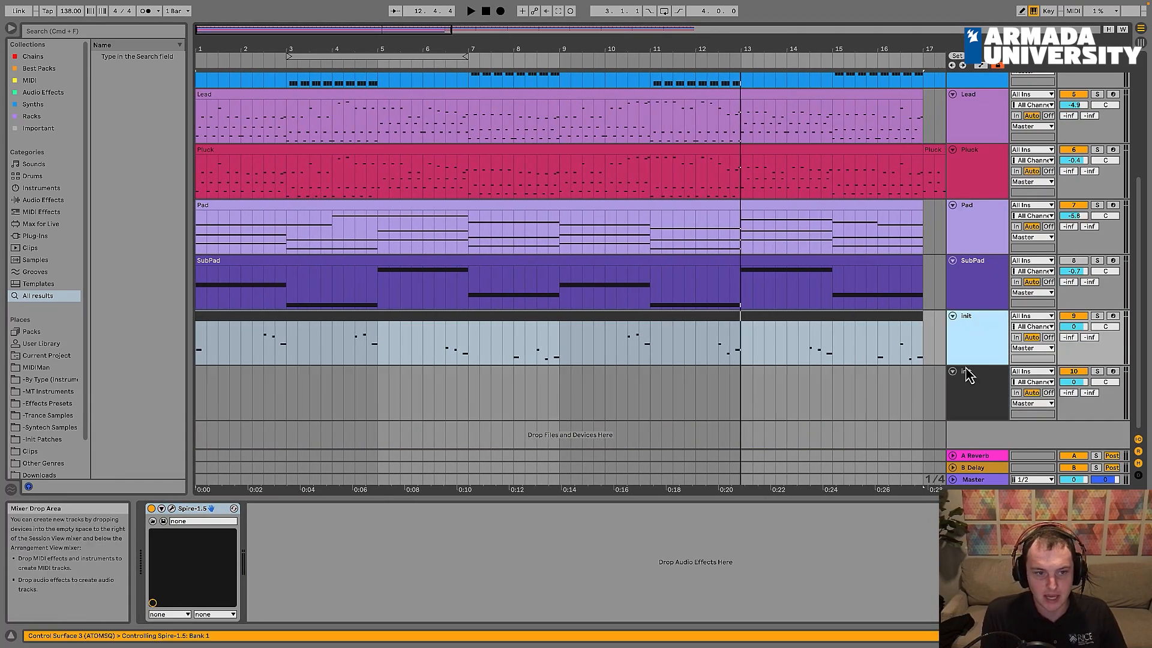
{"action": "left_click", "coordinate": [345, 333]}
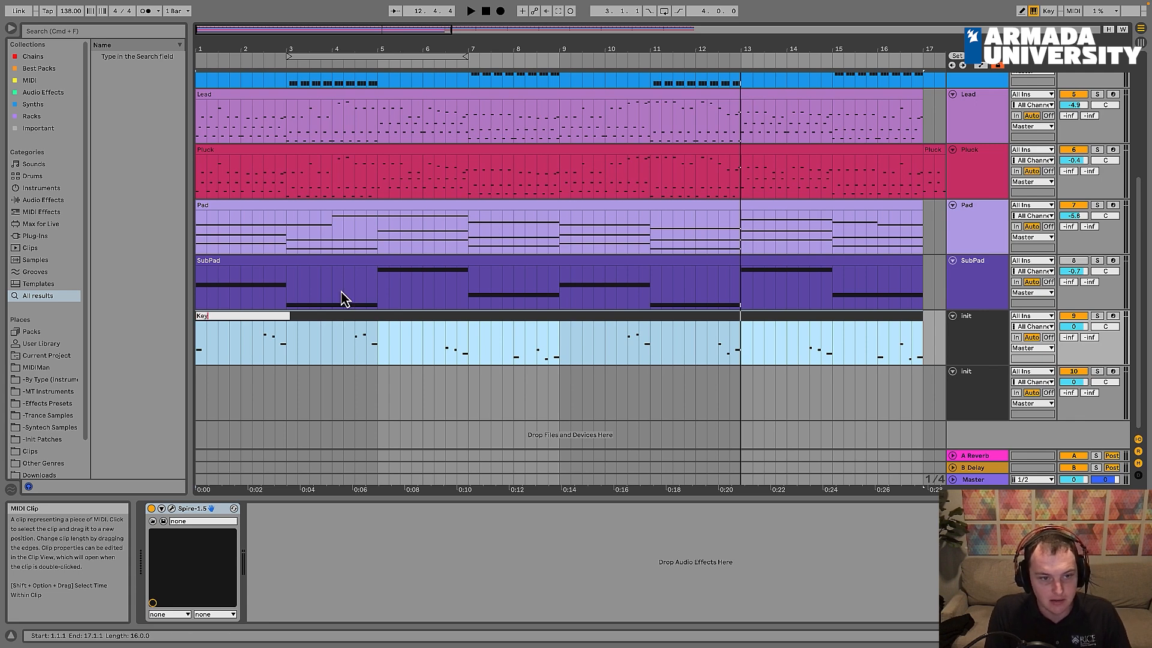
{"action": "right_click", "coordinate": [970, 334]}
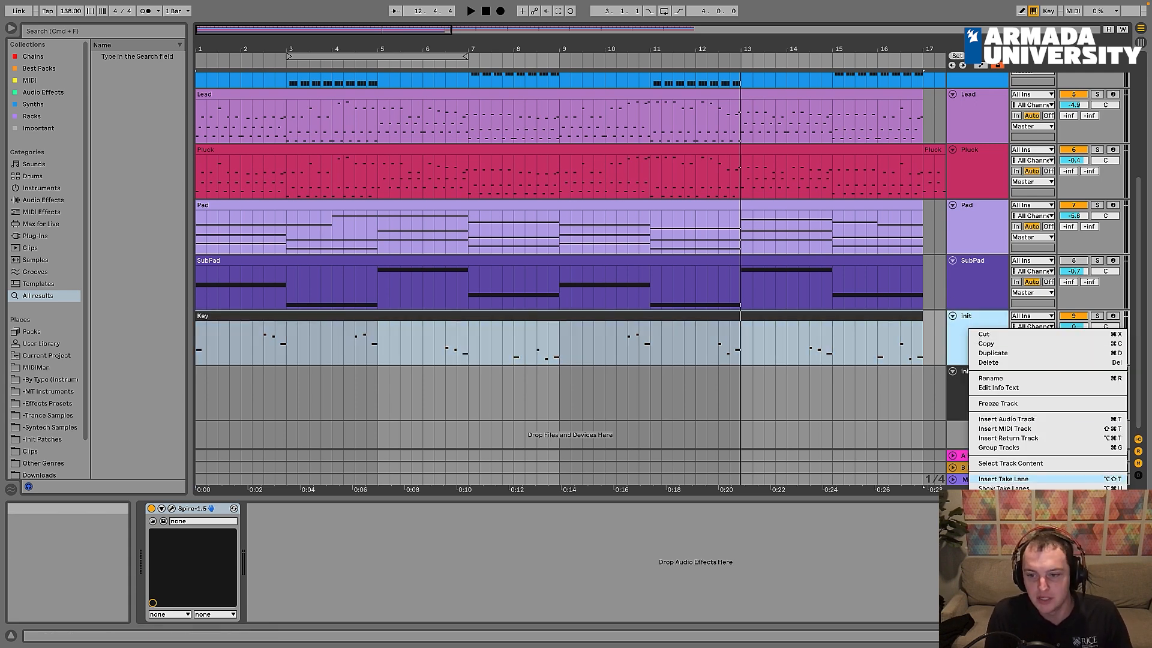
{"action": "left_click", "coordinate": [989, 379]}
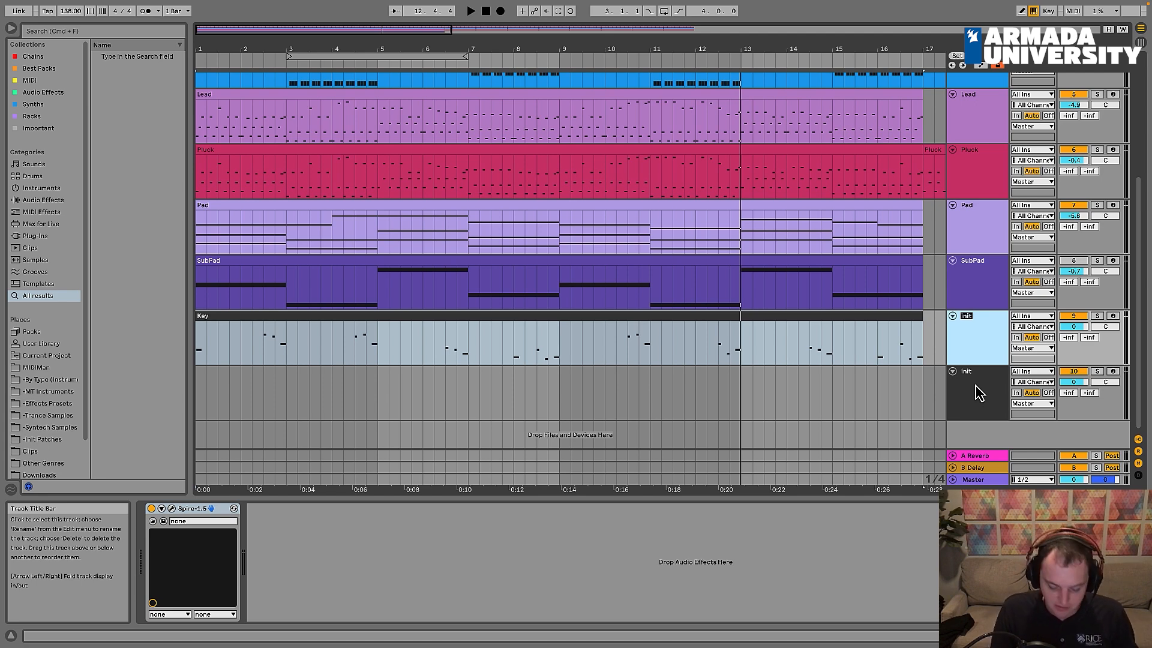
Color the Key track dusty pink and assign that track color to its clip.
{"action": "right_click", "coordinate": [999, 352]}
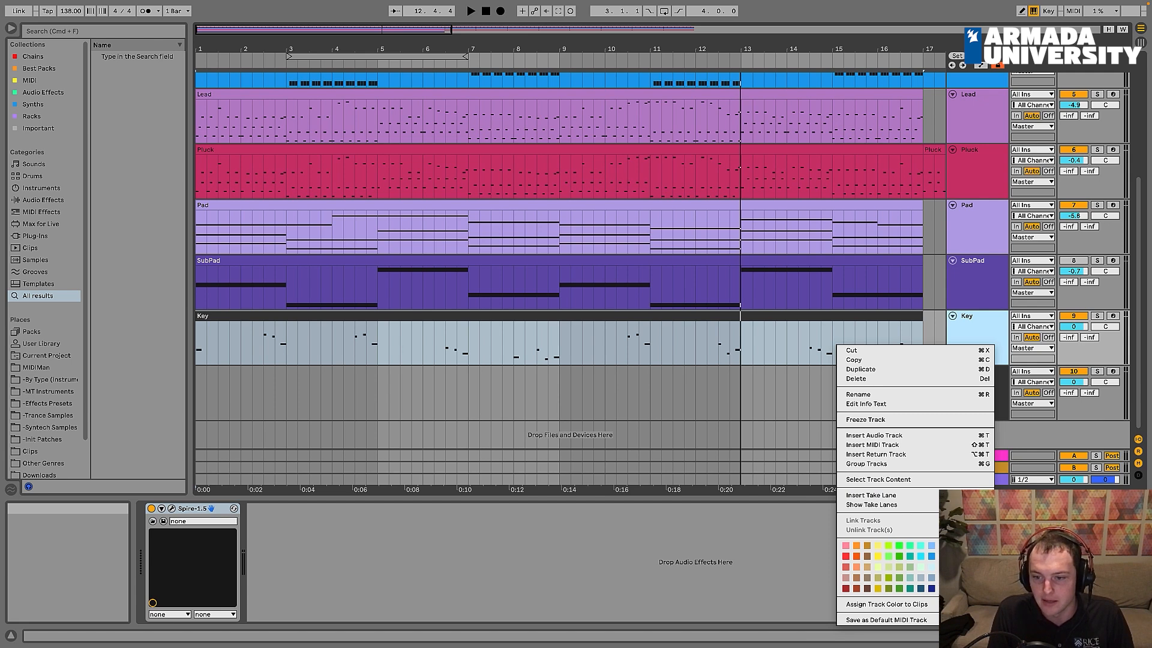
{"action": "left_click", "coordinate": [953, 589]}
{"action": "right_click", "coordinate": [972, 333]}
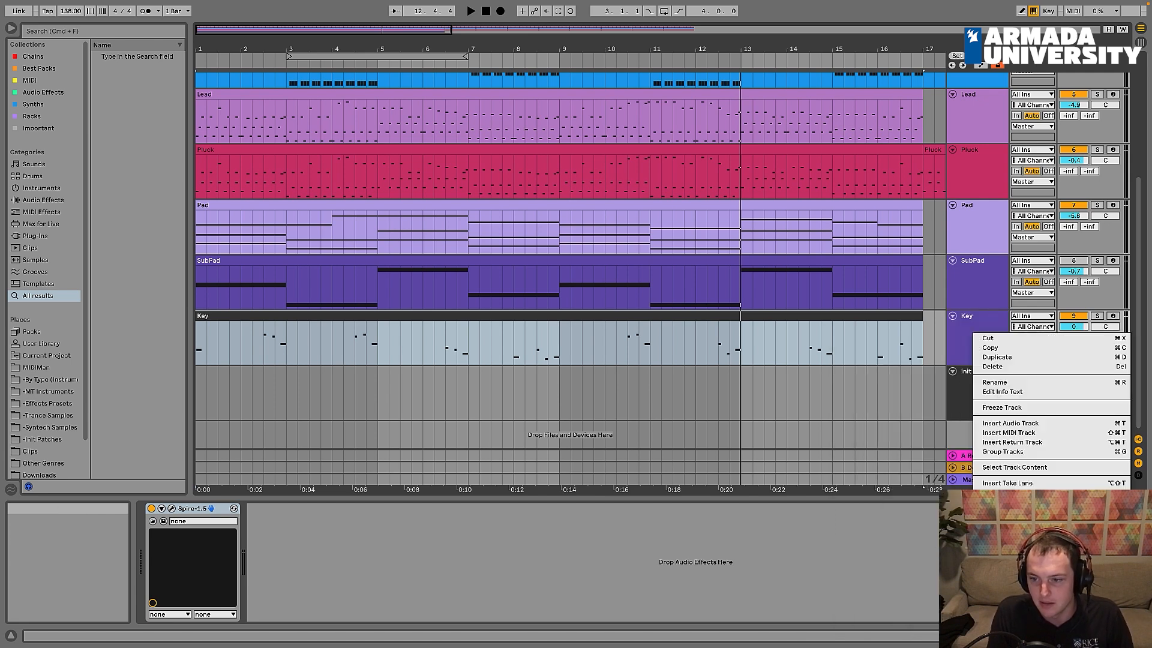
{"action": "left_click", "coordinate": [1082, 565]}
{"action": "right_click", "coordinate": [987, 347]}
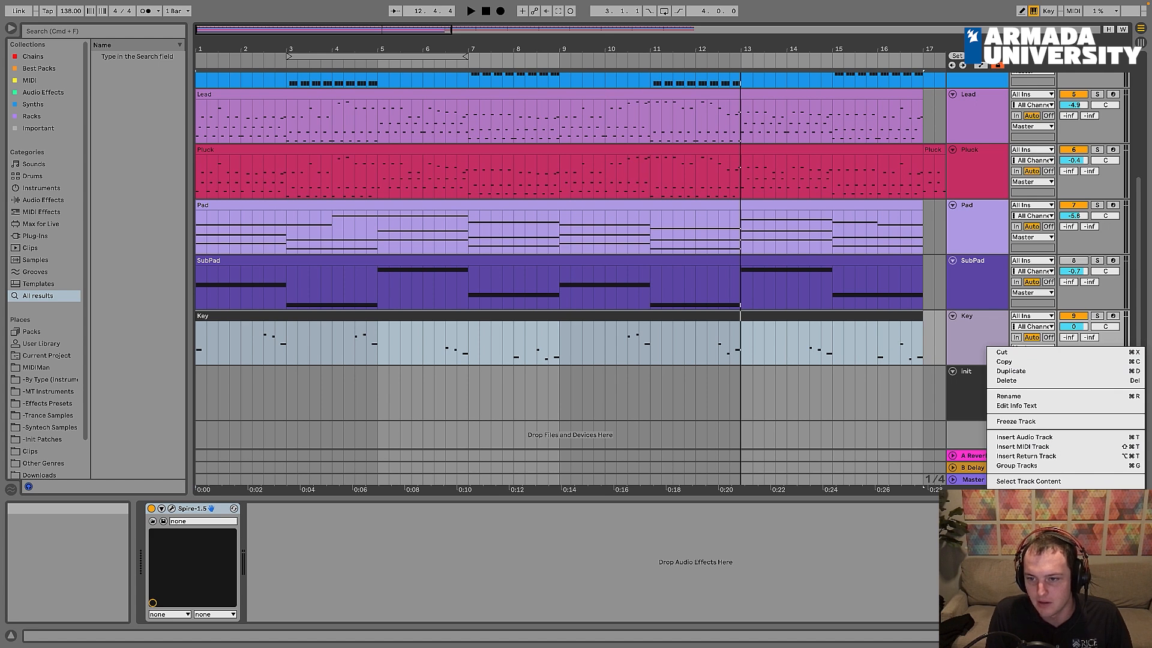
{"action": "left_click", "coordinate": [1117, 562]}
{"action": "right_click", "coordinate": [991, 346]}
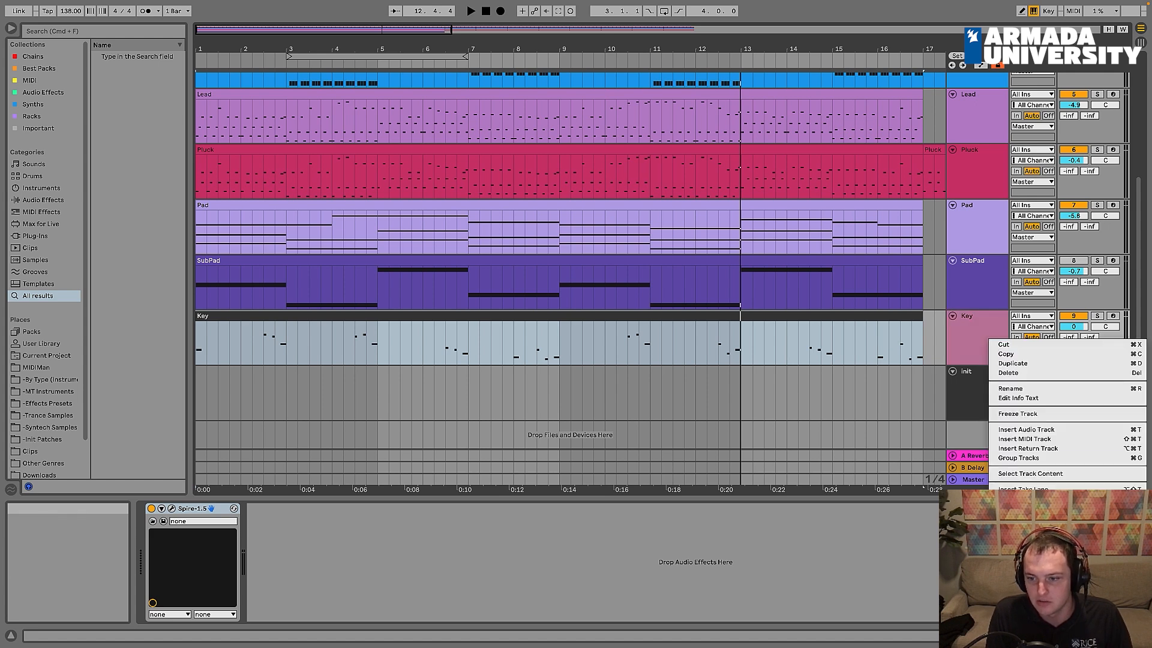
{"action": "left_click", "coordinate": [1033, 515]}
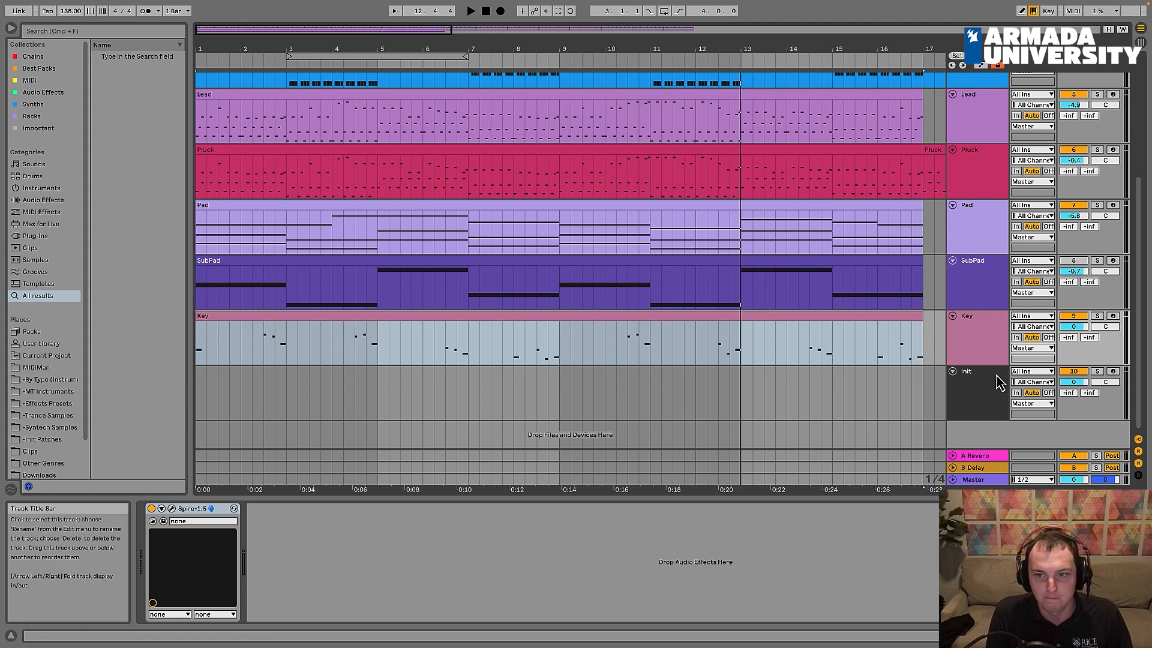
Move the Key track between Lead and Pluck and briefly view its Spire synth window.
{"action": "left_click_drag", "start_coordinate": [985, 326], "coordinate": [966, 153]}
{"action": "left_click_drag", "start_coordinate": [226, 43], "coordinate": [228, 46]}
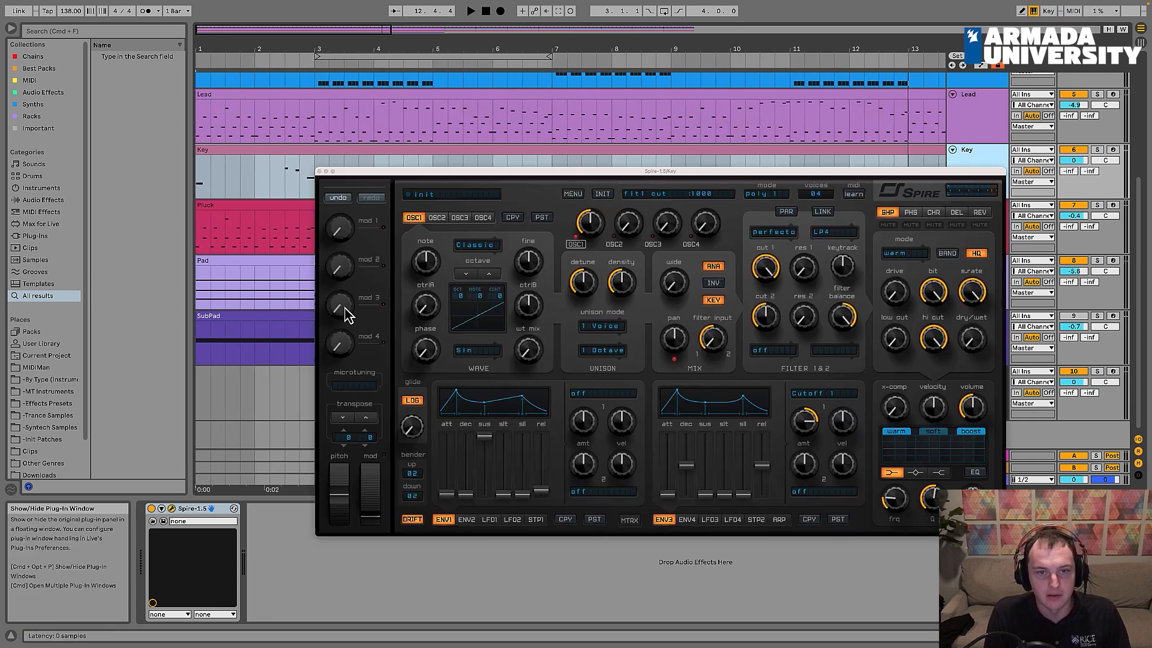
{"action": "left_click", "coordinate": [172, 508]}
{"action": "left_click", "coordinate": [319, 171]}
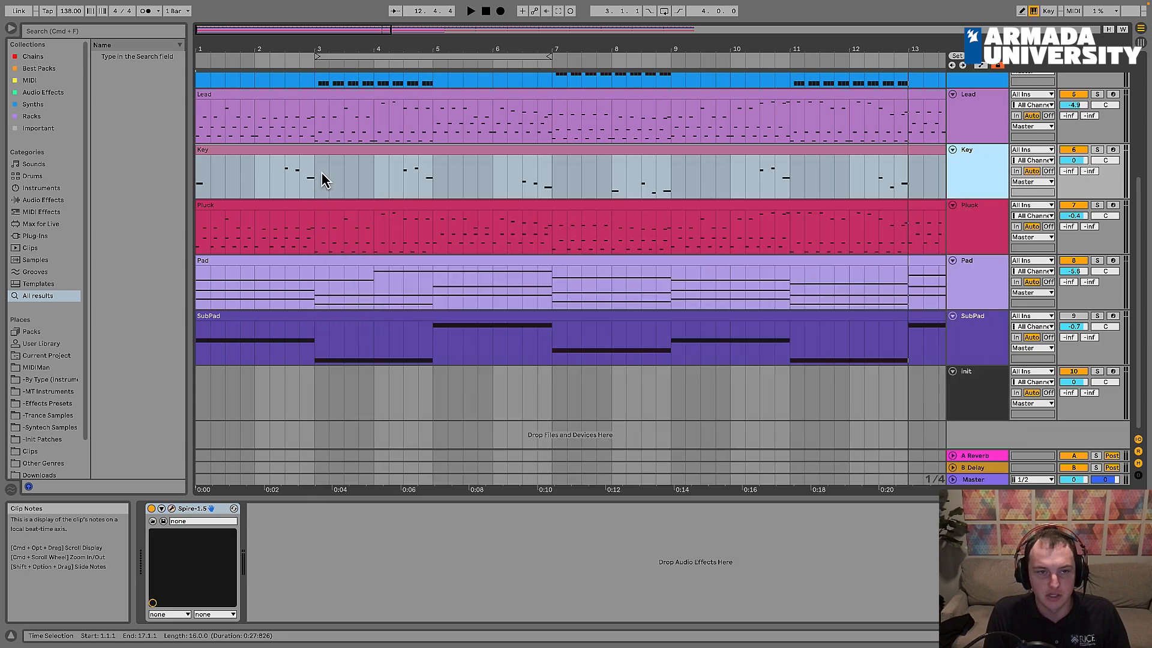
Open the Lead and Key clips together in the MIDI note editor and enlarge the editor.
{"action": "left_click", "coordinate": [258, 103]}
{"action": "left_click", "coordinate": [253, 152]}
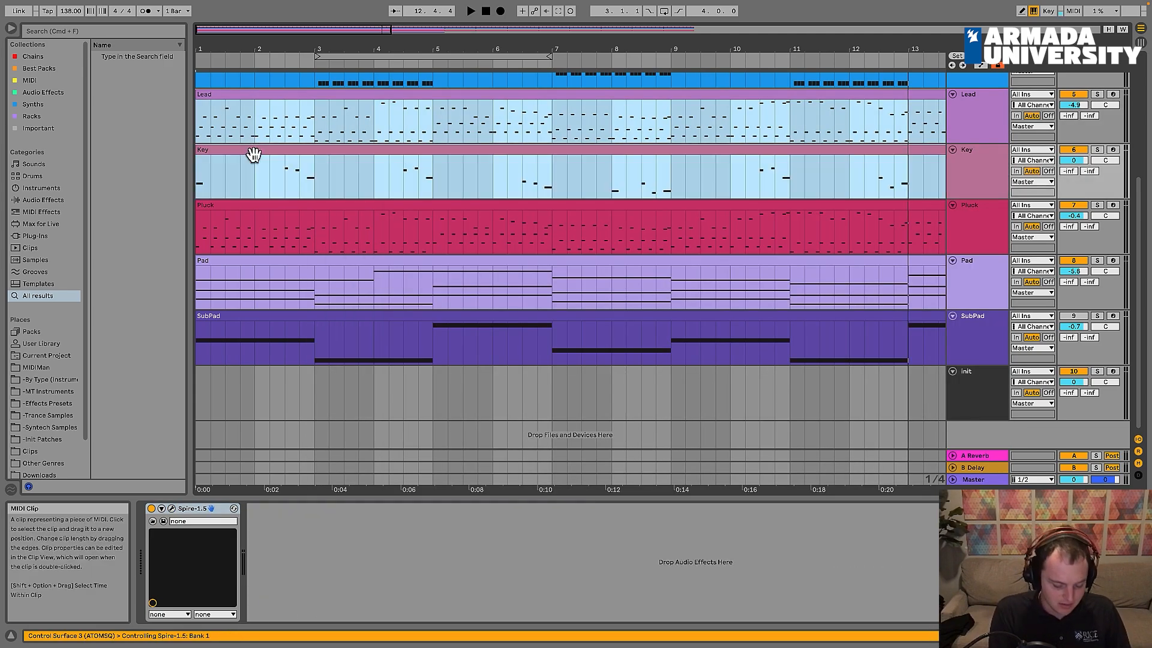
{"action": "key", "text": "shift+Tab"}
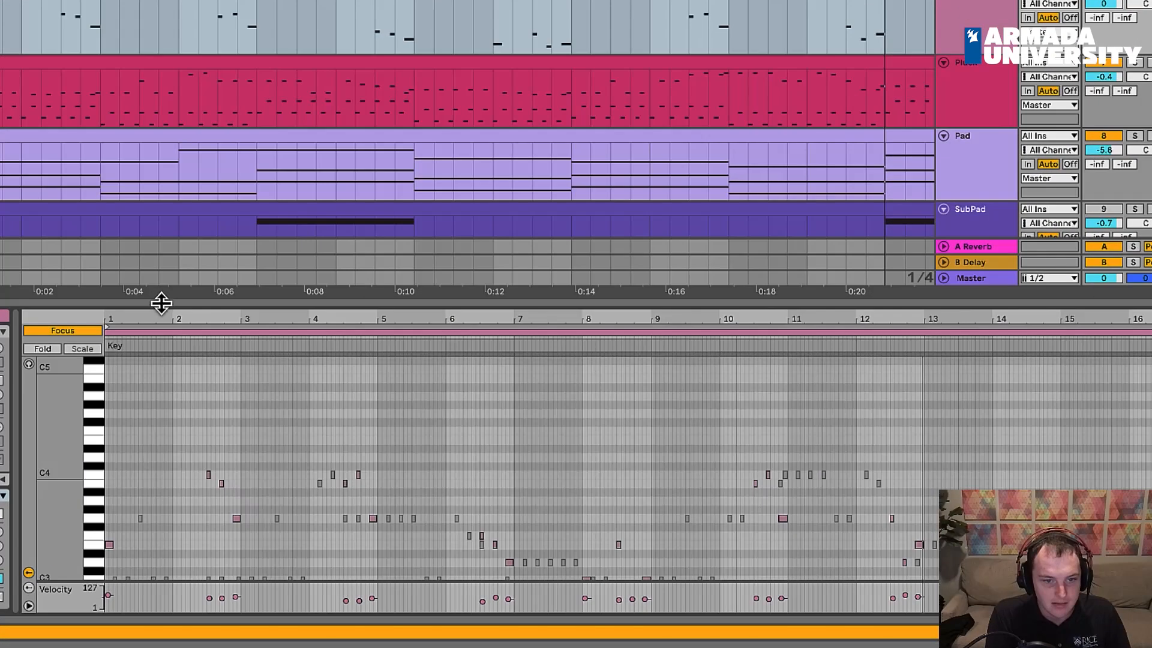
{"action": "left_click_drag", "start_coordinate": [161, 303], "coordinate": [239, 75]}
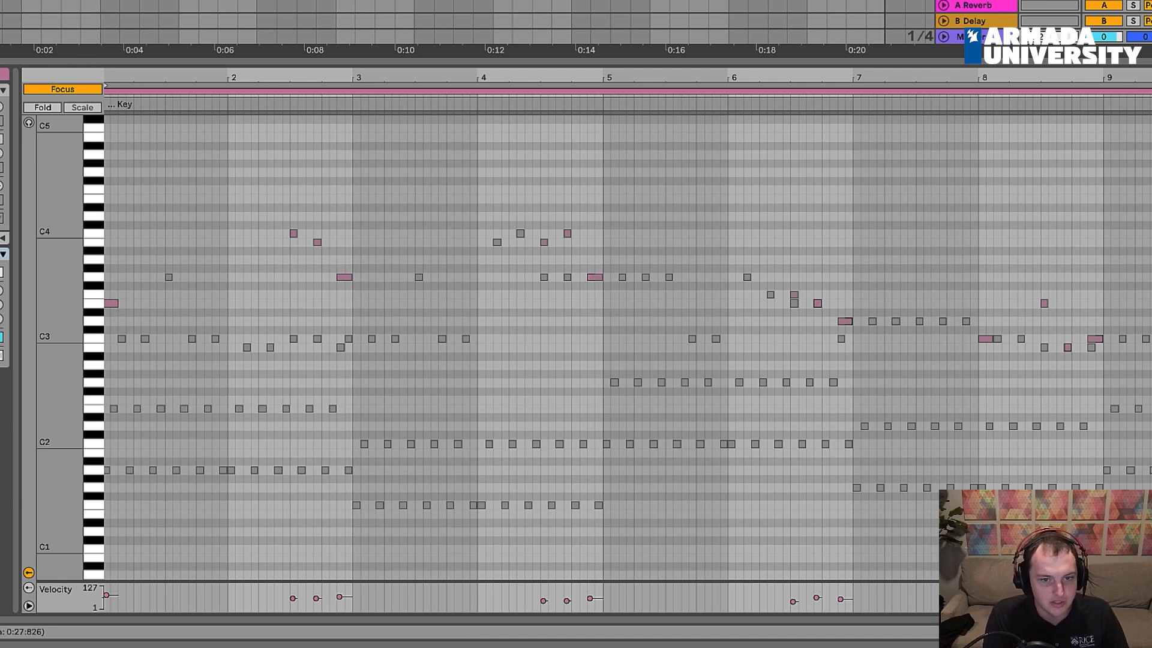
Compare the Key melody with the Lead notes by switching editor focus between the clips and playing them back.
{"action": "left_click", "coordinate": [79, 30]}
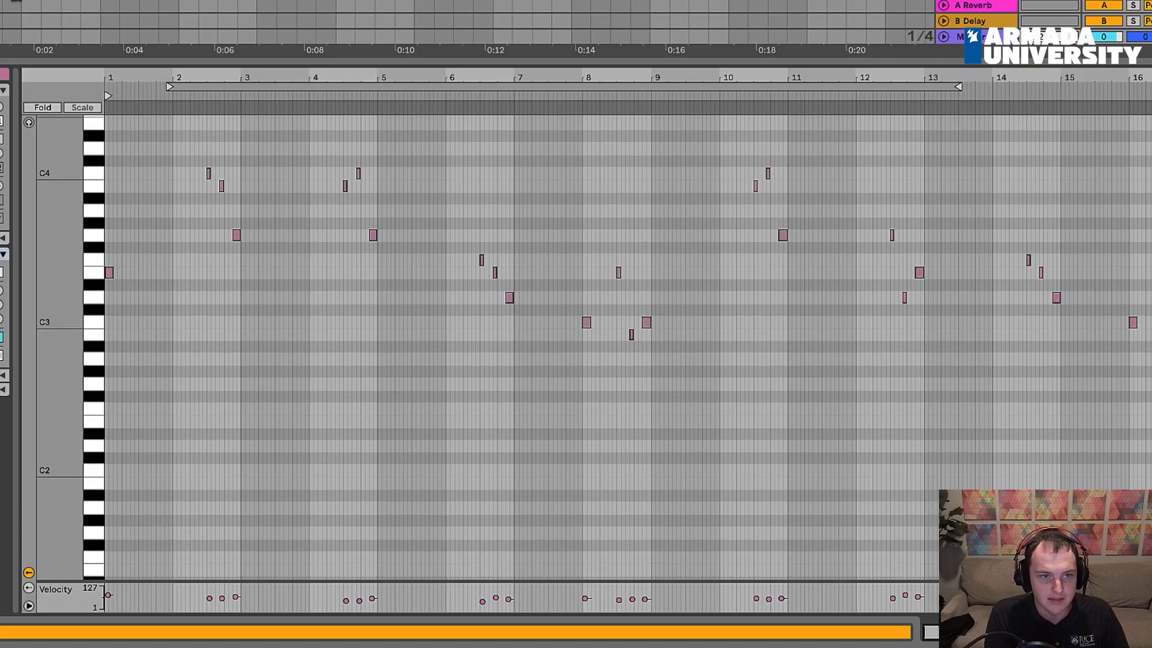
{"action": "left_click", "coordinate": [18, 1], "text": "shift"}
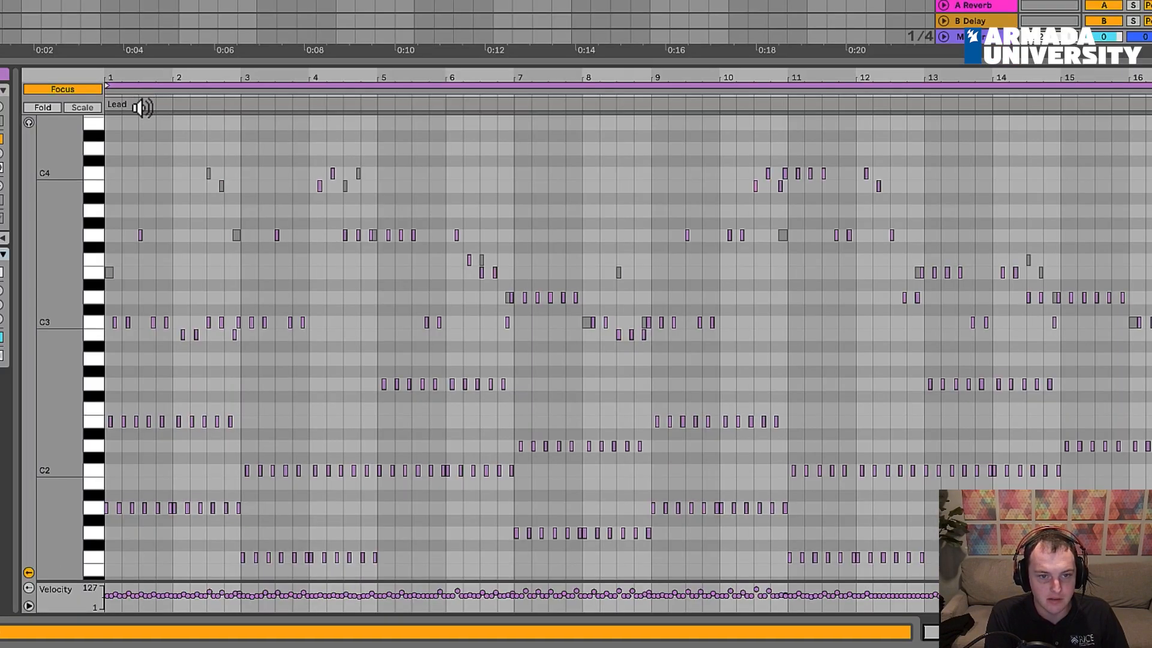
{"action": "left_click_drag", "start_coordinate": [141, 78], "coordinate": [169, 99]}
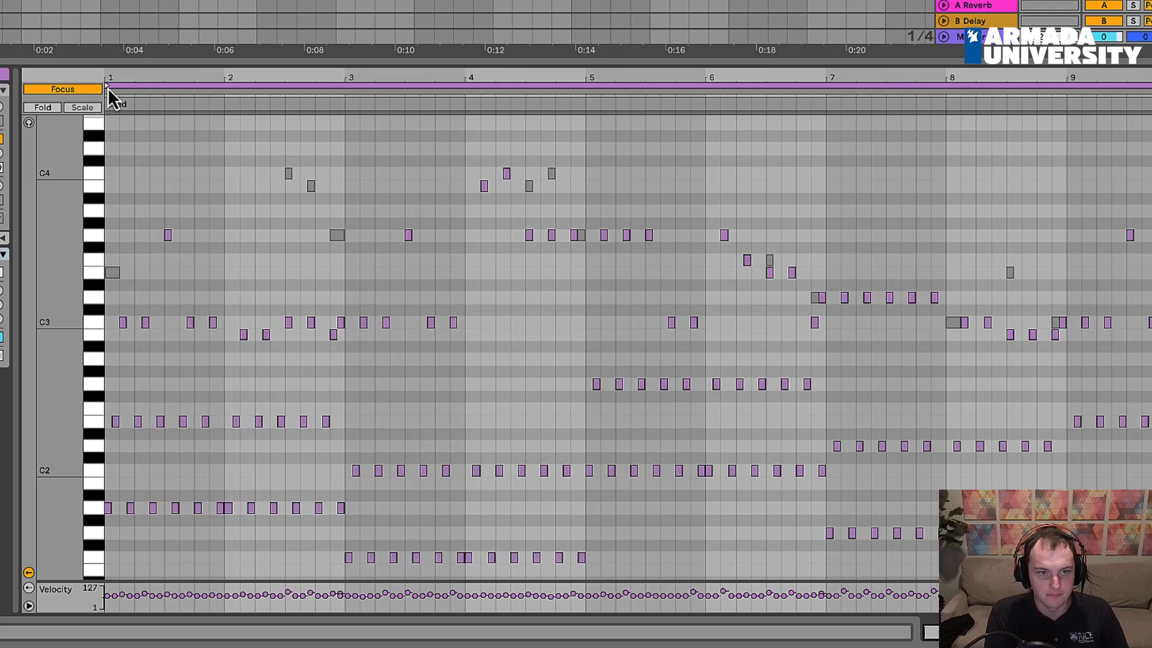
{"action": "left_click", "coordinate": [135, 93]}
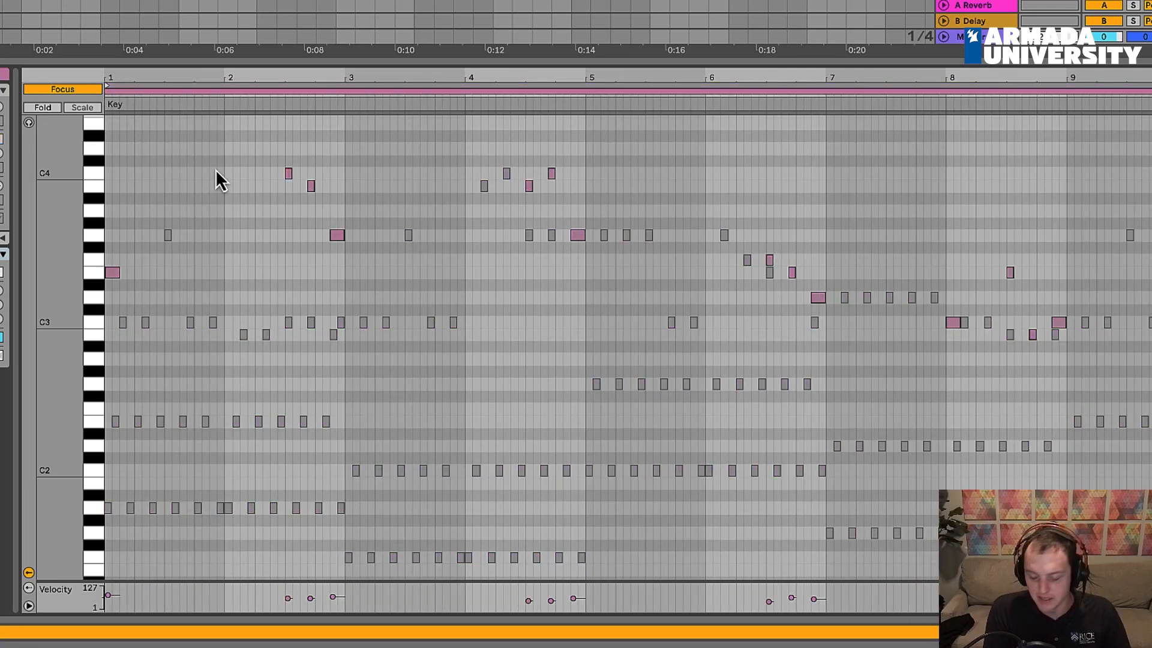
{"action": "key", "text": "space"}
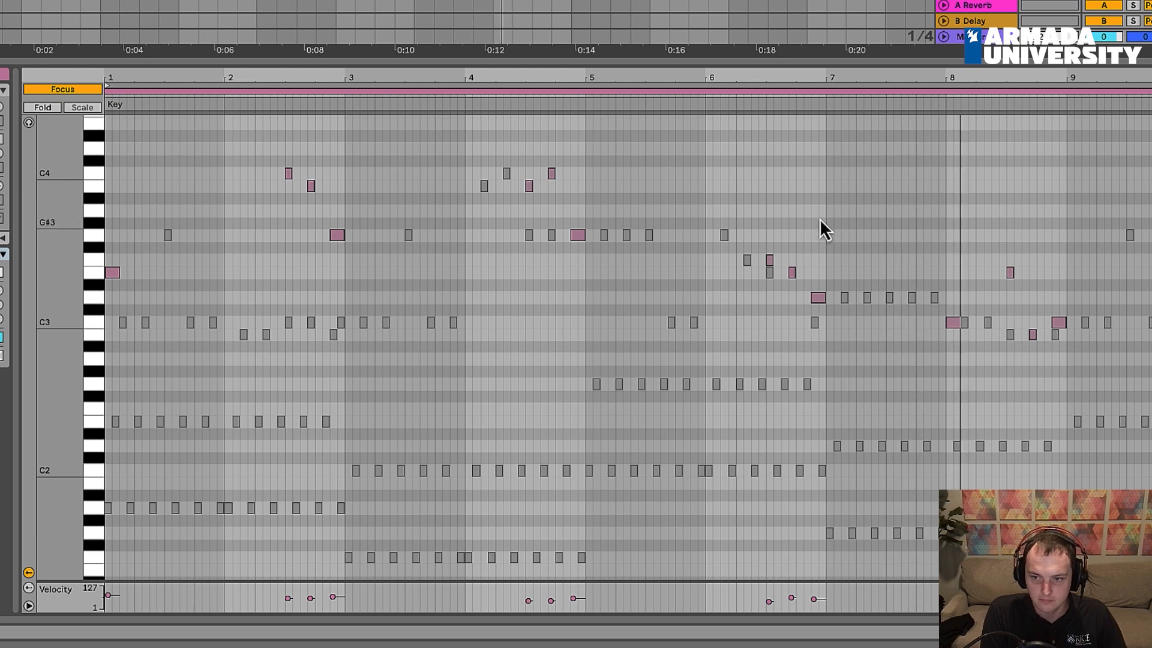
{"action": "left_click_drag", "start_coordinate": [682, 87], "coordinate": [414, 87]}
{"action": "left_click", "coordinate": [414, 90]}
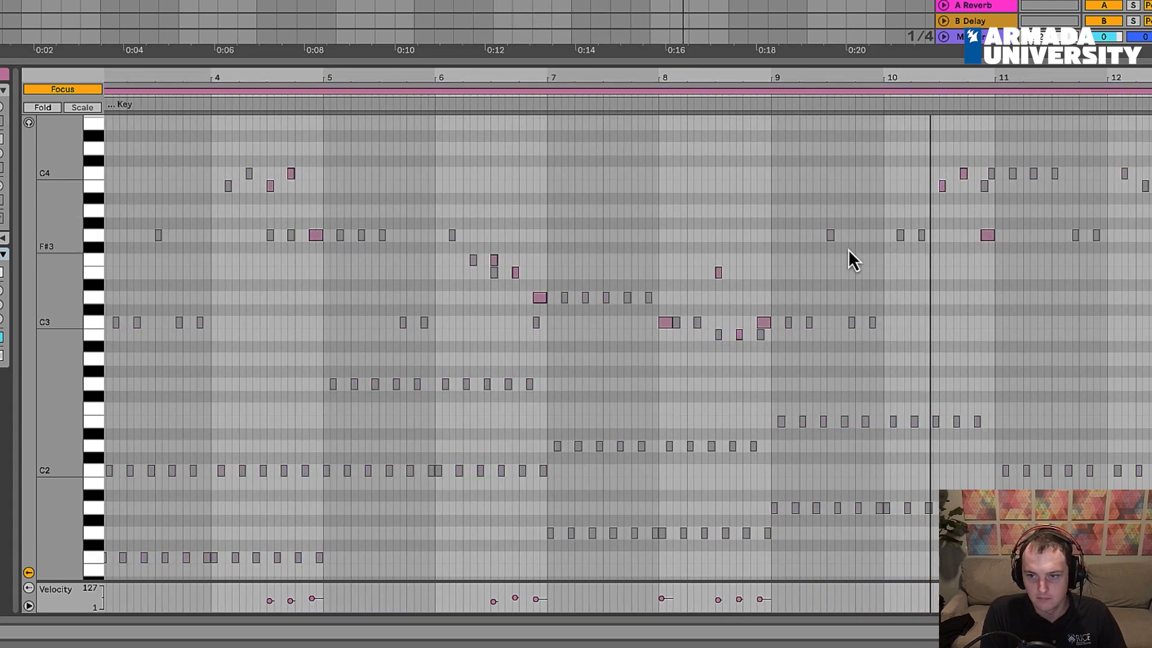
{"action": "left_click_drag", "start_coordinate": [761, 78], "coordinate": [530, 102]}
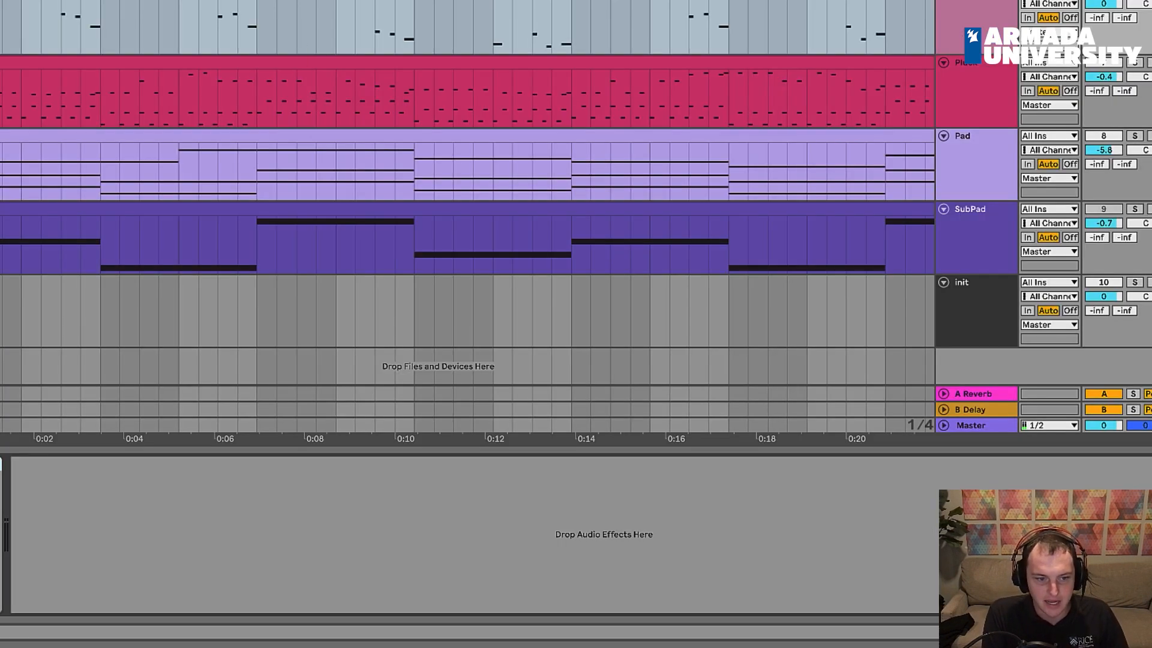
Select the Key clip and open its track's Spire synth window, positioned for editing.
{"action": "scroll", "coordinate": [225, 211], "scroll_direction": "up", "scroll_amount": 1}
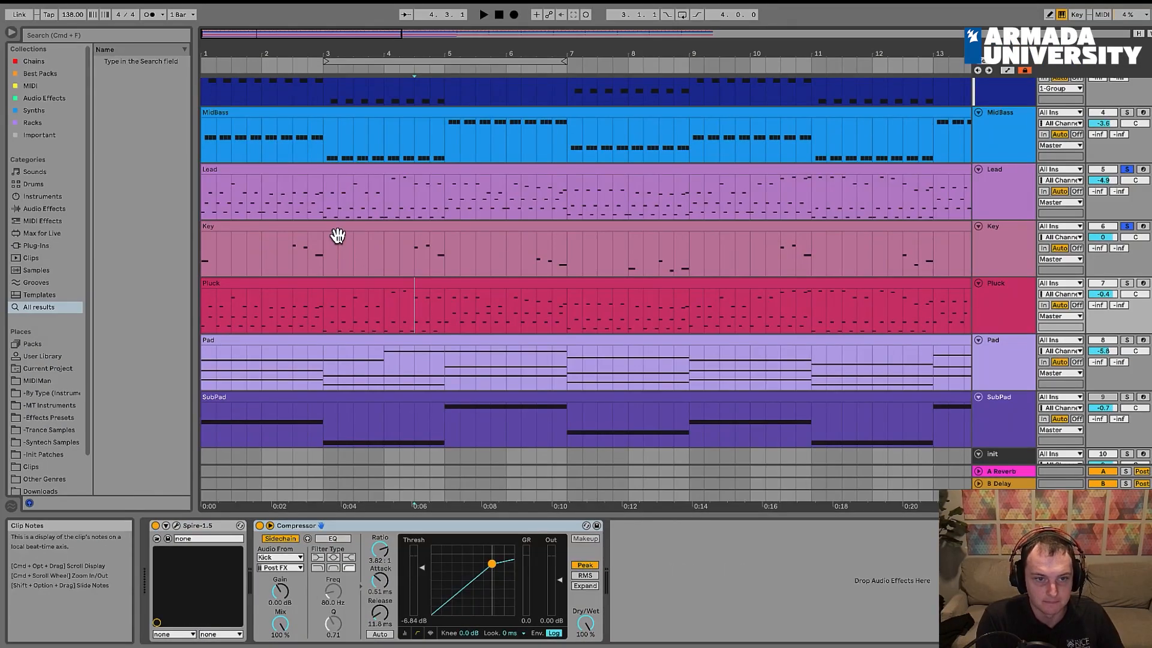
{"action": "left_click", "coordinate": [337, 235]}
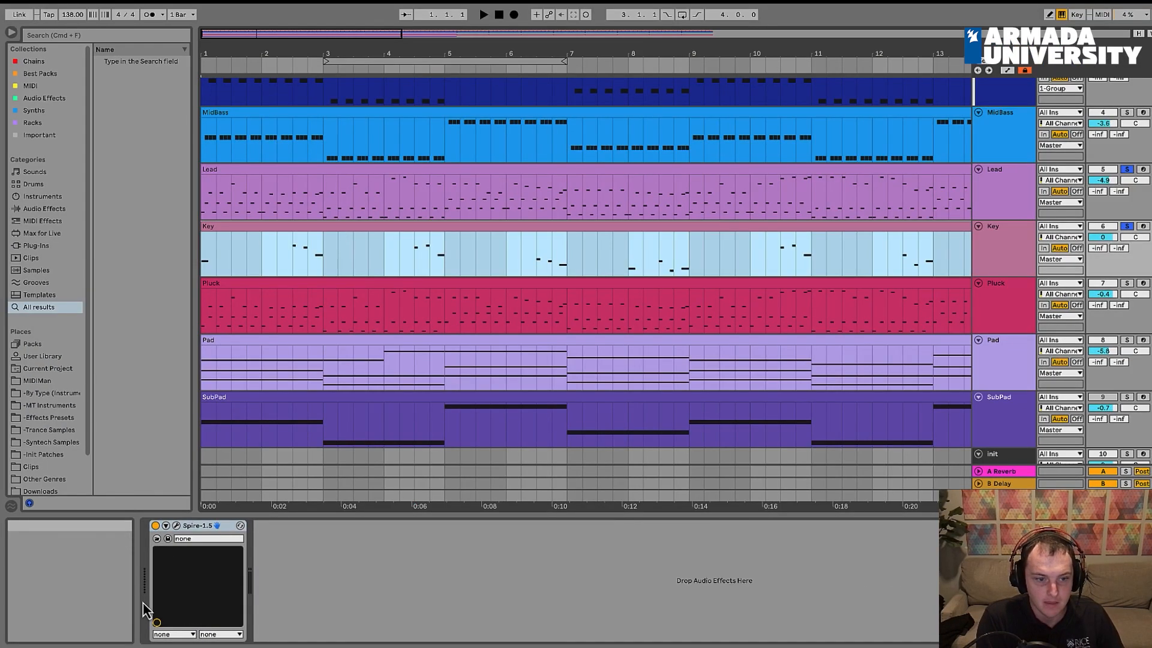
{"action": "left_click", "coordinate": [178, 526]}
{"action": "left_click_drag", "start_coordinate": [568, 175], "coordinate": [496, 81]}
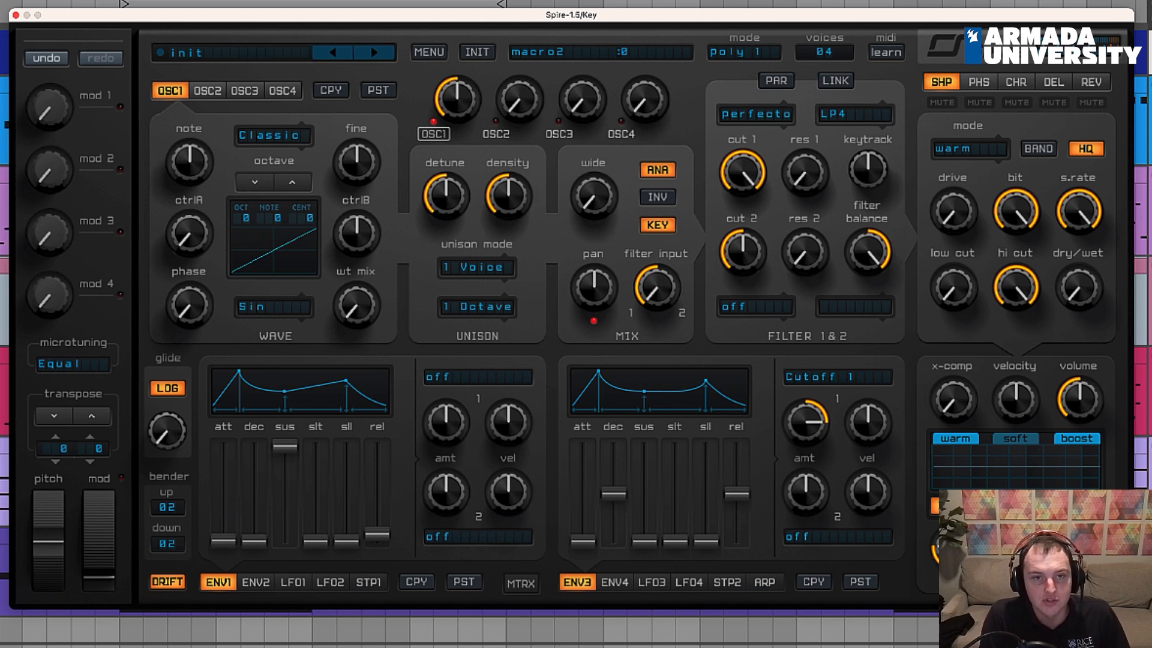
{"action": "left_click_drag", "start_coordinate": [309, 12], "coordinate": [306, 12]}
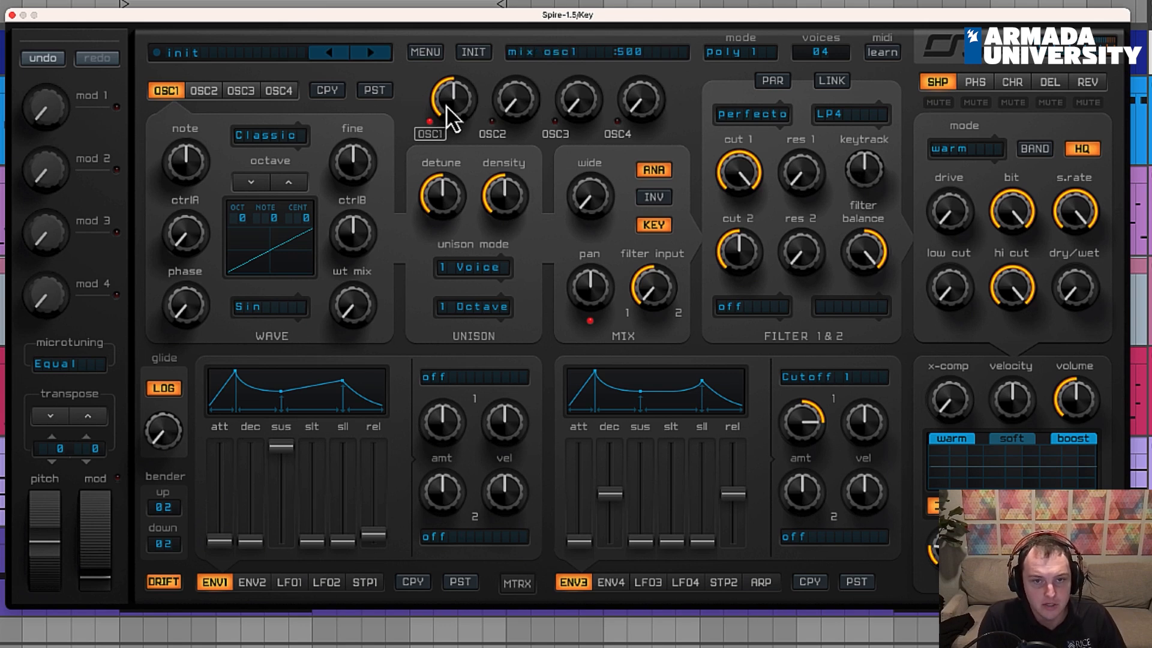
Raise oscillator 1 by one octave and lengthen envelope 1's release to about 492.
{"action": "left_click", "coordinate": [289, 183]}
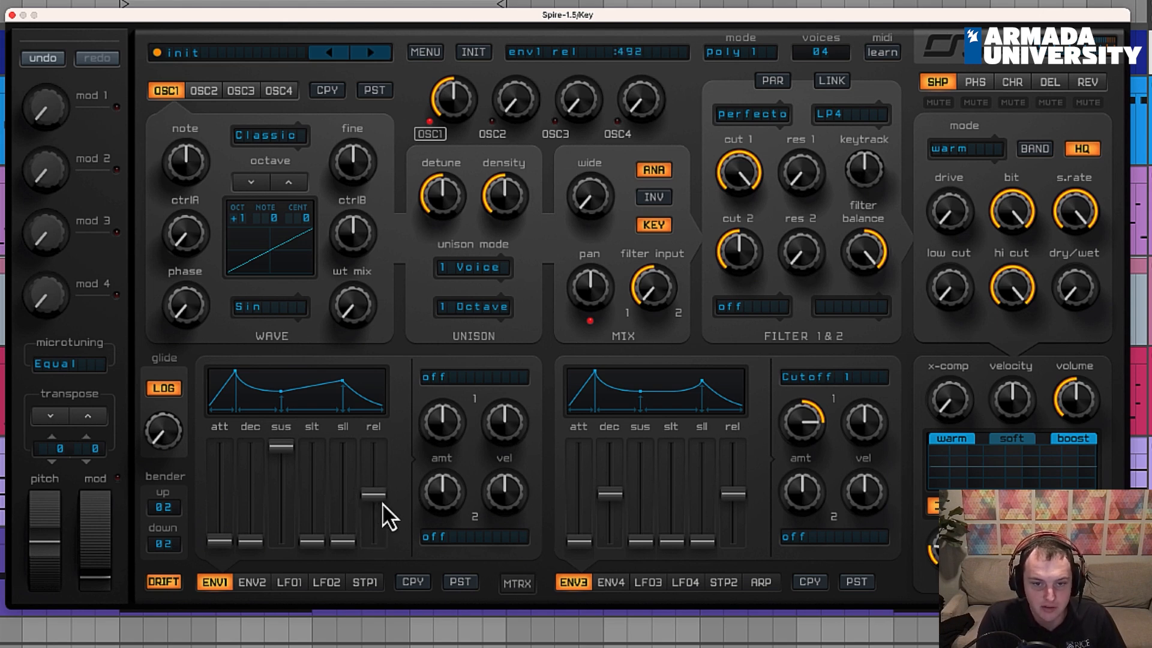
{"action": "left_click_drag", "start_coordinate": [384, 504], "coordinate": [382, 501]}
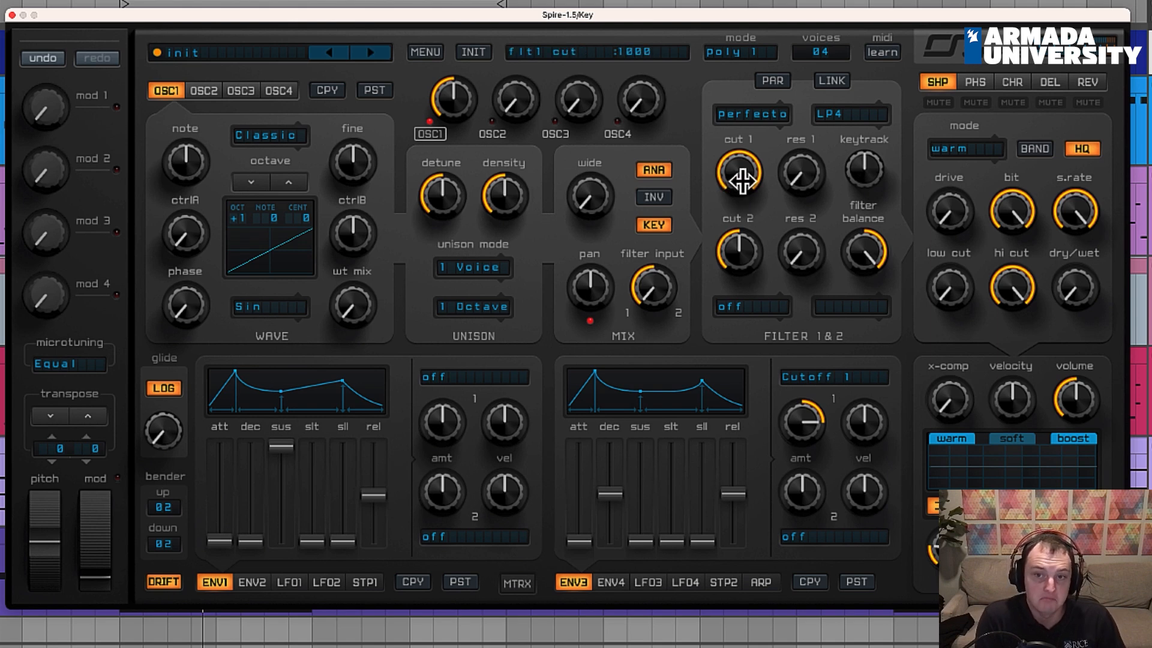
Shape filter 1 with a cutoff of about 491, a longer envelope 3 release and added resonance.
{"action": "left_click_drag", "start_coordinate": [743, 198], "coordinate": [740, 241]}
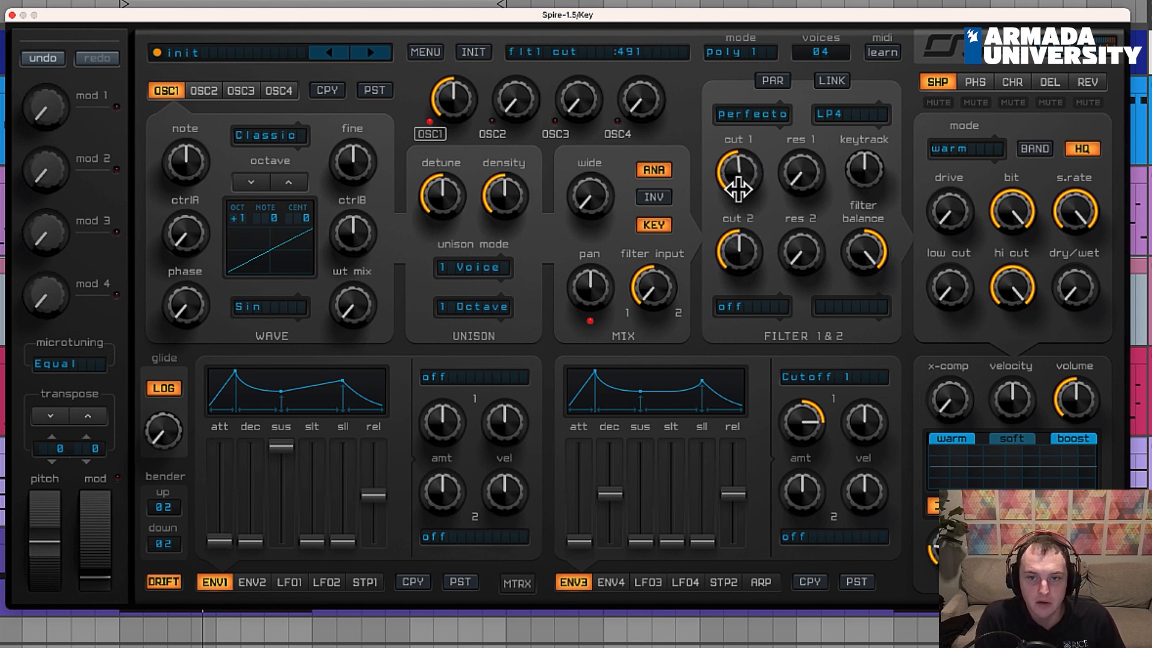
{"action": "left_click_drag", "start_coordinate": [739, 500], "coordinate": [738, 488]}
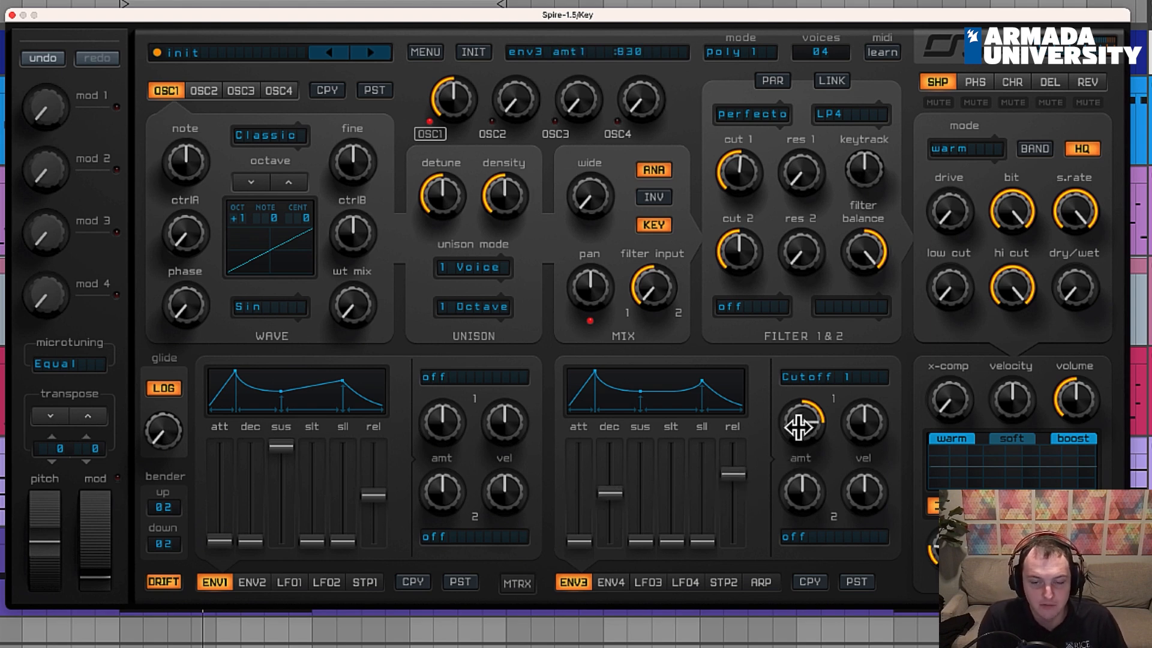
{"action": "mouse_move", "coordinate": [802, 173]}
{"action": "left_mouse_down"}
{"action": "mouse_move", "coordinate": [807, 149]}
{"action": "mouse_move", "coordinate": [807, 175]}
{"action": "left_mouse_up"}
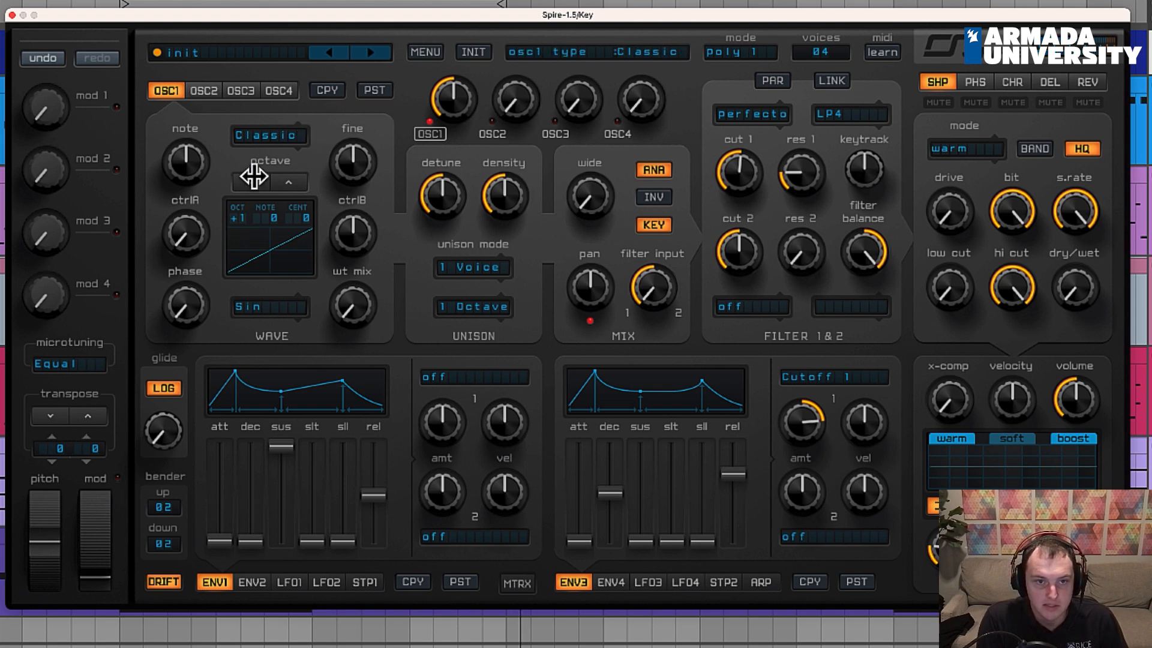
Set oscillator 2 to a 3 Voices unison with detune at about 448 and a wider stereo spread.
{"action": "left_click", "coordinate": [204, 90]}
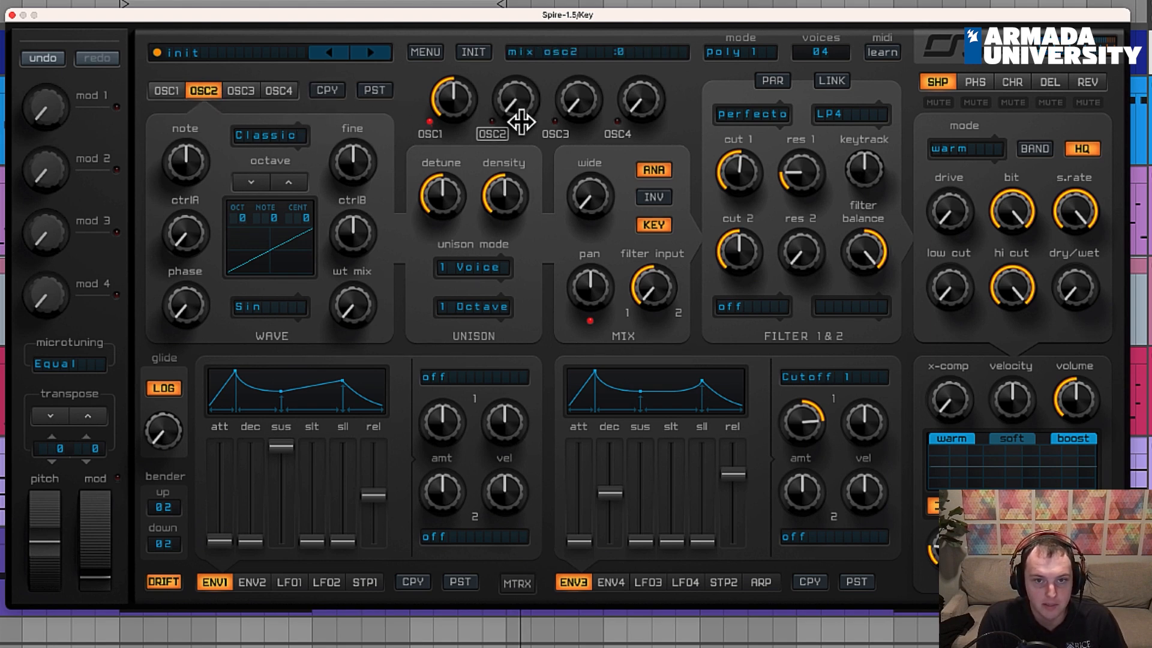
{"action": "left_click", "coordinate": [472, 268]}
{"action": "left_click", "coordinate": [477, 318]}
{"action": "left_click_drag", "start_coordinate": [443, 200], "coordinate": [441, 214]}
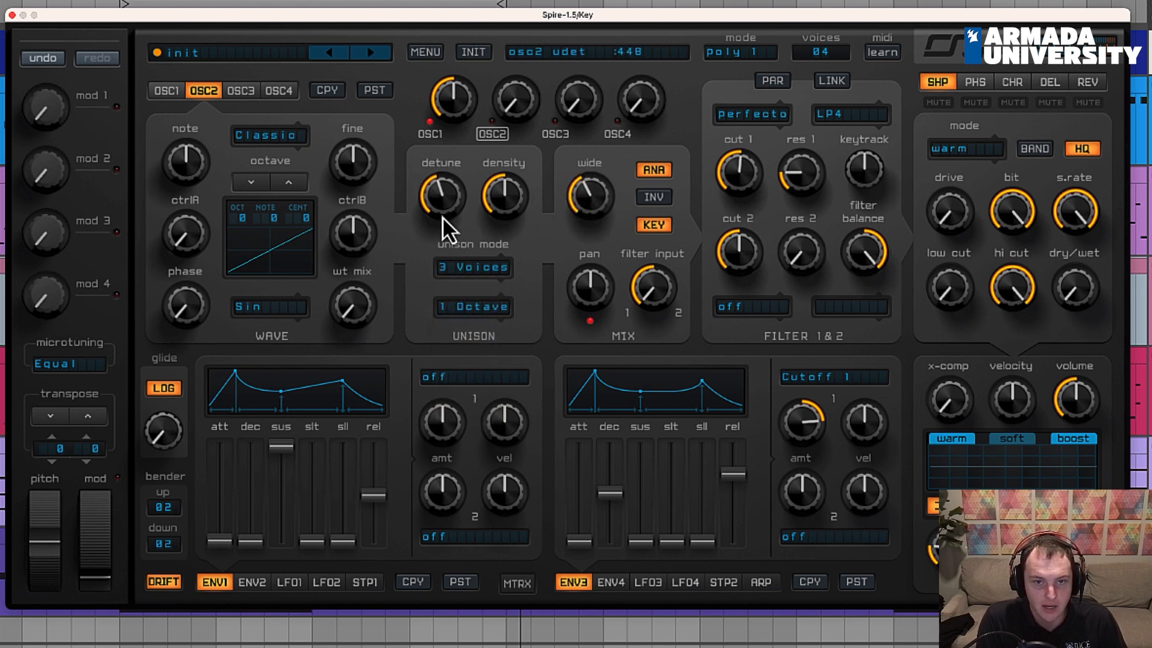
Blend in oscillator 2 one octave up, with density at maximum and fine tuning at about -3 cents.
{"action": "left_click_drag", "start_coordinate": [516, 210], "coordinate": [516, 469]}
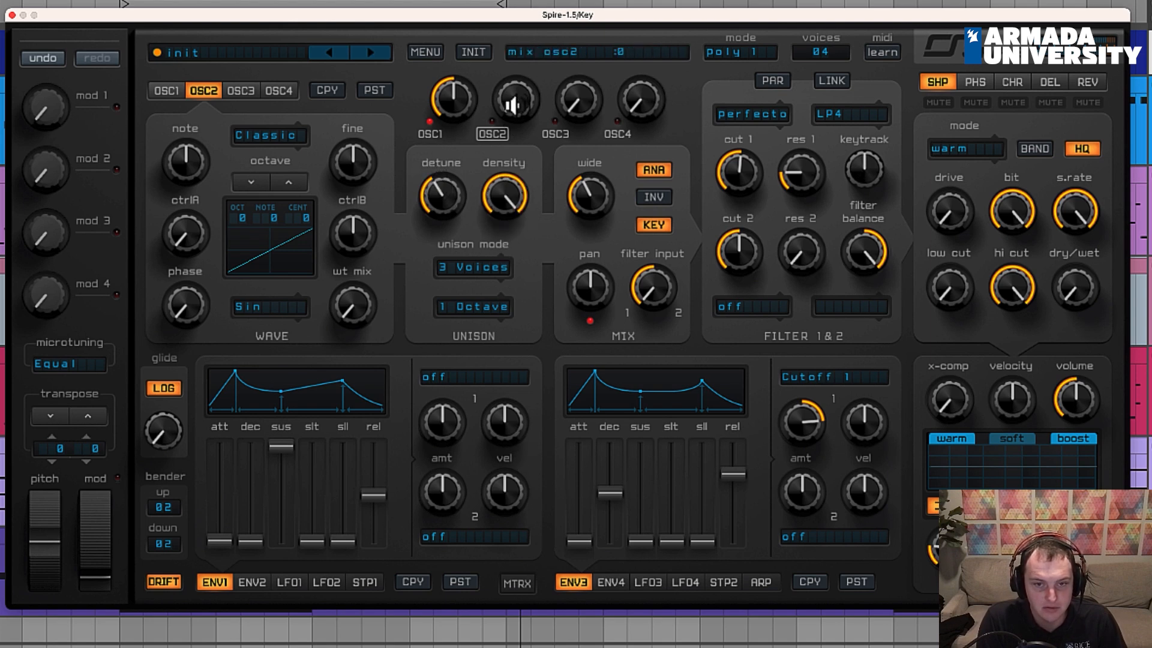
{"action": "left_click_drag", "start_coordinate": [510, 88], "coordinate": [504, 126]}
{"action": "left_click", "coordinate": [282, 181]}
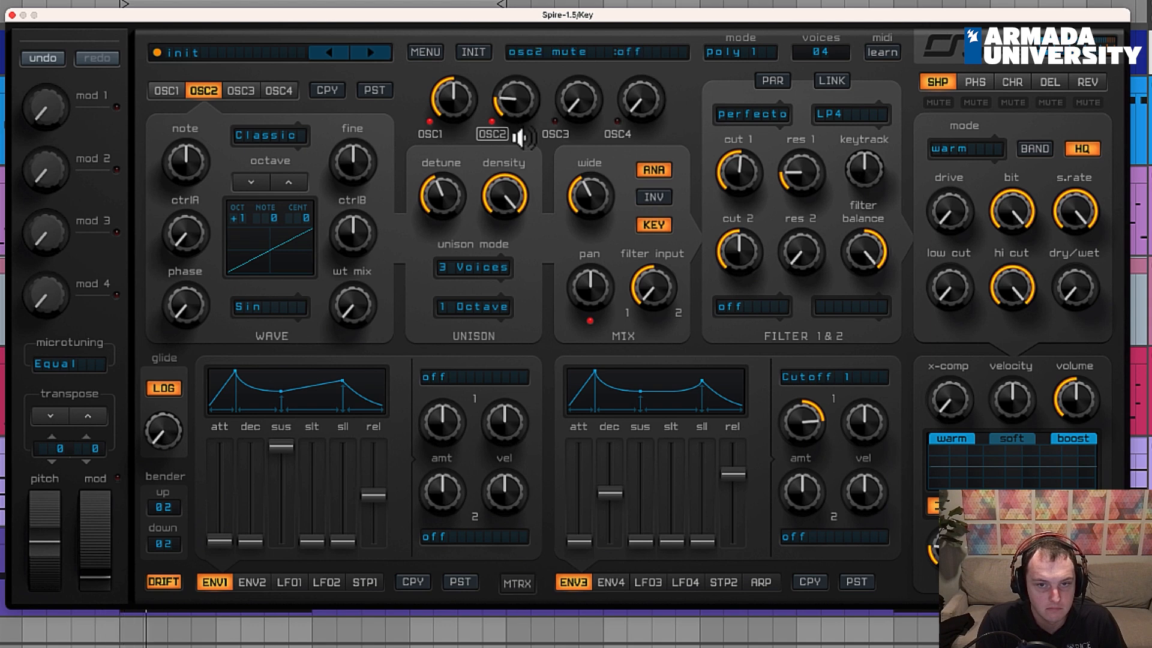
{"action": "left_click_drag", "start_coordinate": [350, 164], "coordinate": [323, 171]}
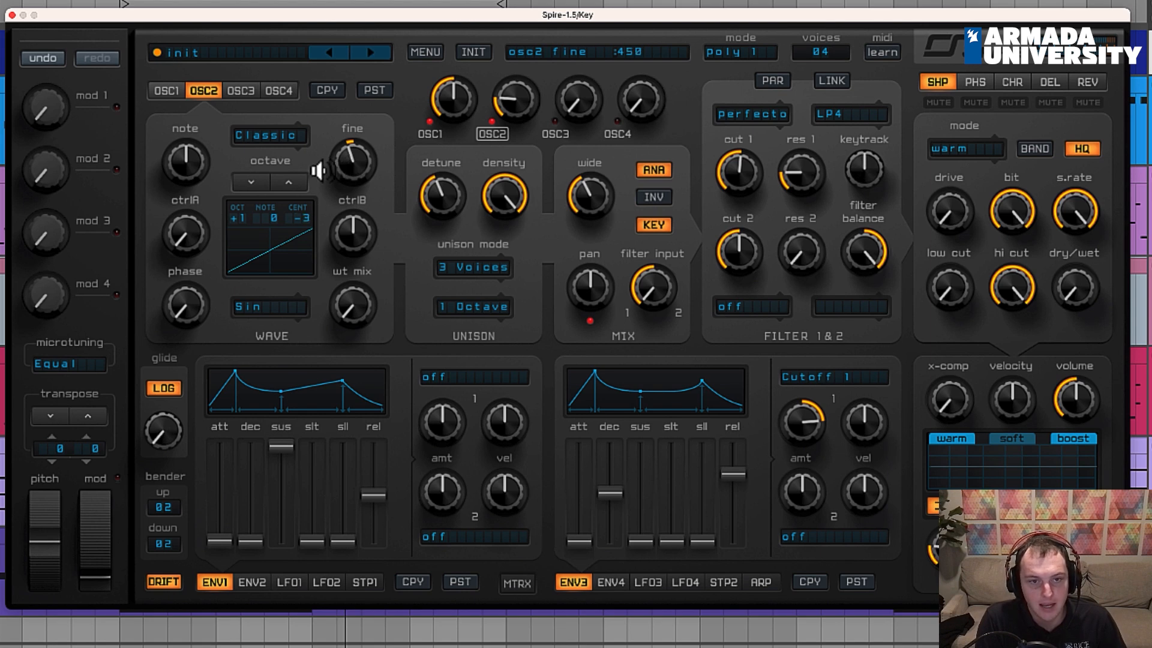
{"action": "left_click", "coordinate": [240, 90]}
{"action": "left_click", "coordinate": [166, 90]}
{"action": "left_click", "coordinate": [203, 90]}
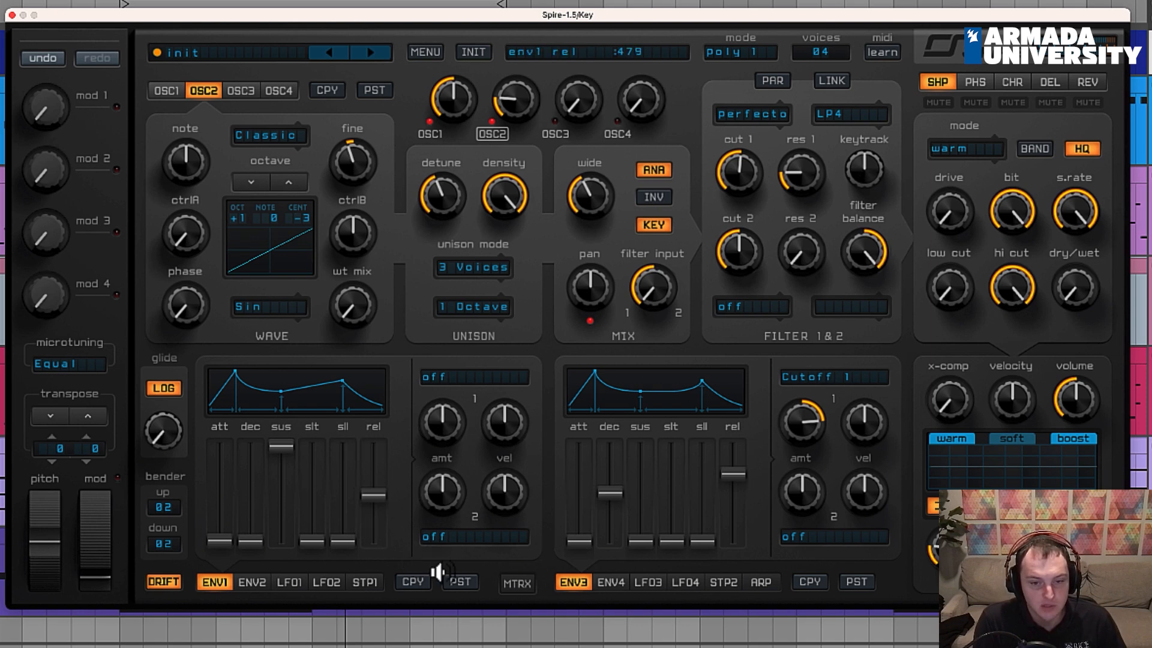
Assign LFO 1 to AllOsc Pitch with a small amount, amp at about 192 and a slightly slower rate.
{"action": "left_click", "coordinate": [290, 582]}
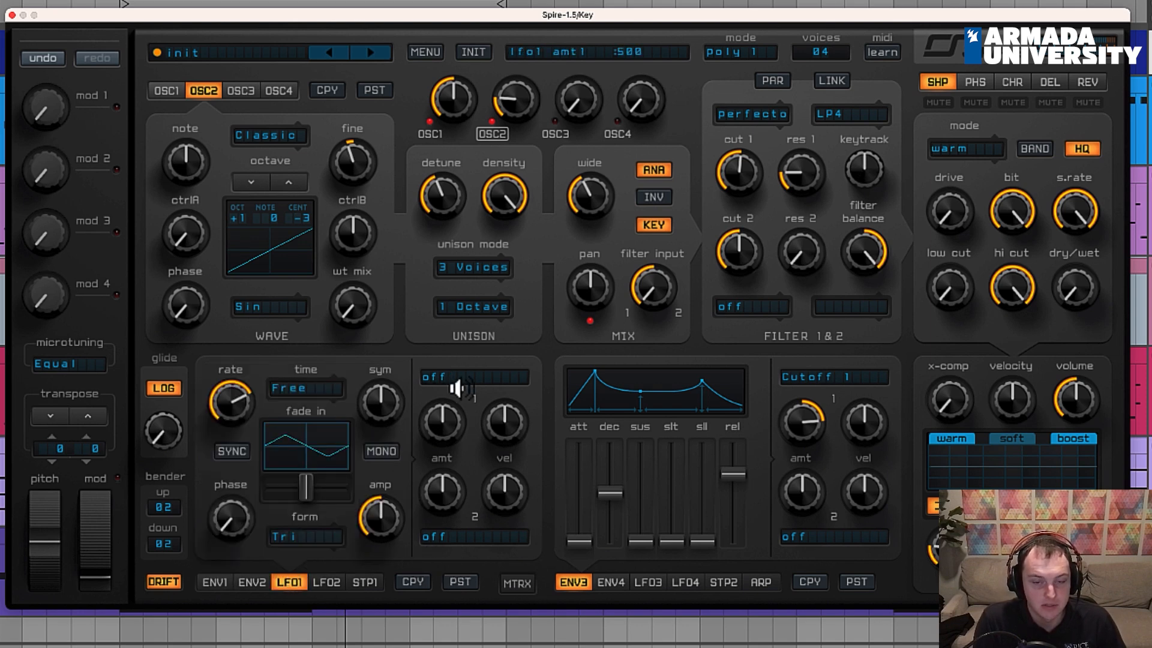
{"action": "left_click", "coordinate": [463, 378]}
{"action": "left_click", "coordinate": [482, 445]}
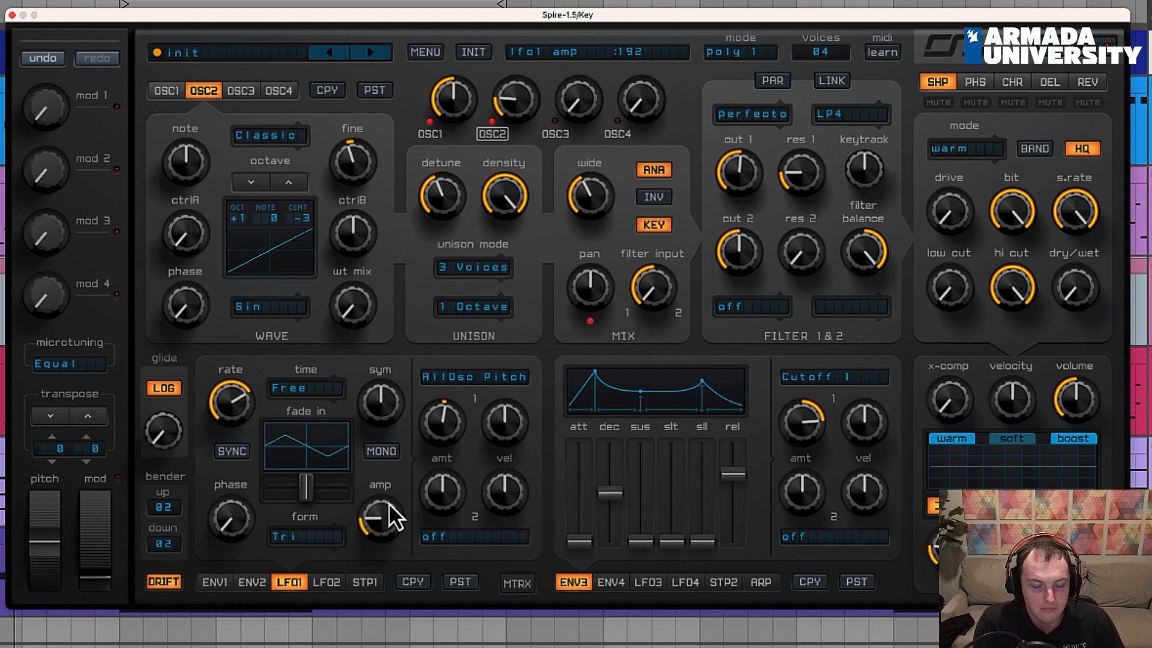
{"action": "mouse_move", "coordinate": [255, 397]}
{"action": "left_mouse_down"}
{"action": "mouse_move", "coordinate": [244, 418]}
{"action": "mouse_move", "coordinate": [239, 402]}
{"action": "left_mouse_up"}
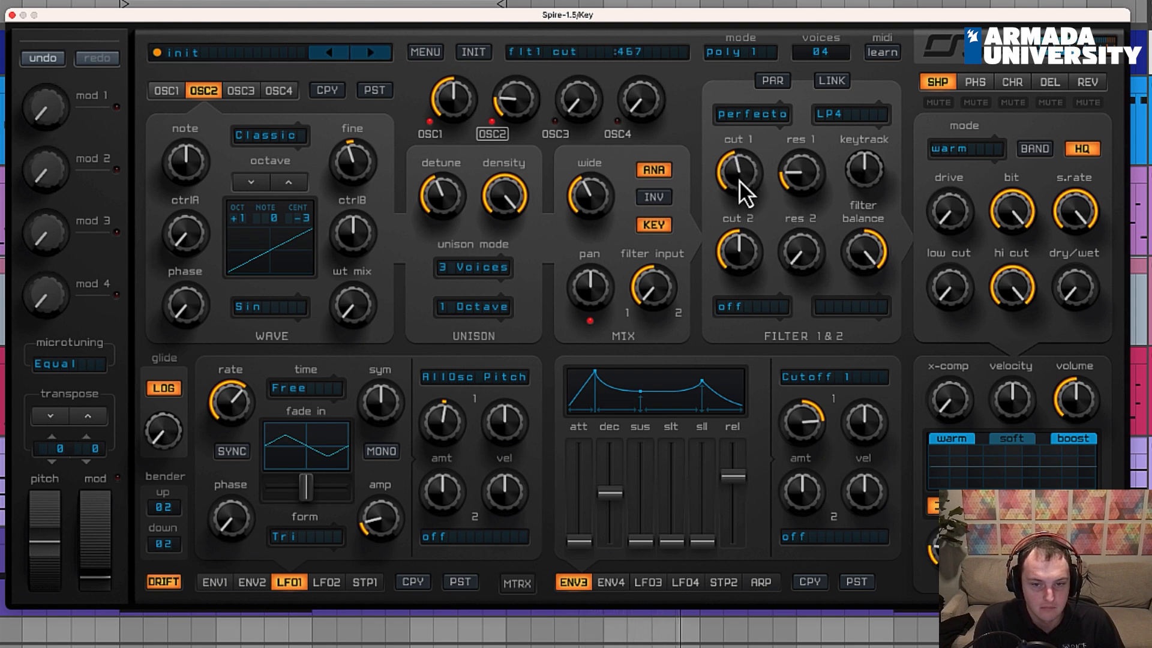
Increase envelope 3's modulation amount on Cutoff 1 and lengthen its decay slightly.
{"action": "mouse_move", "coordinate": [791, 444]}
{"action": "left_mouse_down"}
{"action": "mouse_move", "coordinate": [797, 420]}
{"action": "mouse_move", "coordinate": [802, 434]}
{"action": "left_mouse_up"}
{"action": "left_click_drag", "start_coordinate": [604, 506], "coordinate": [603, 496]}
{"action": "left_click_drag", "start_coordinate": [810, 429], "coordinate": [811, 438]}
{"action": "left_click_drag", "start_coordinate": [618, 493], "coordinate": [618, 496]}
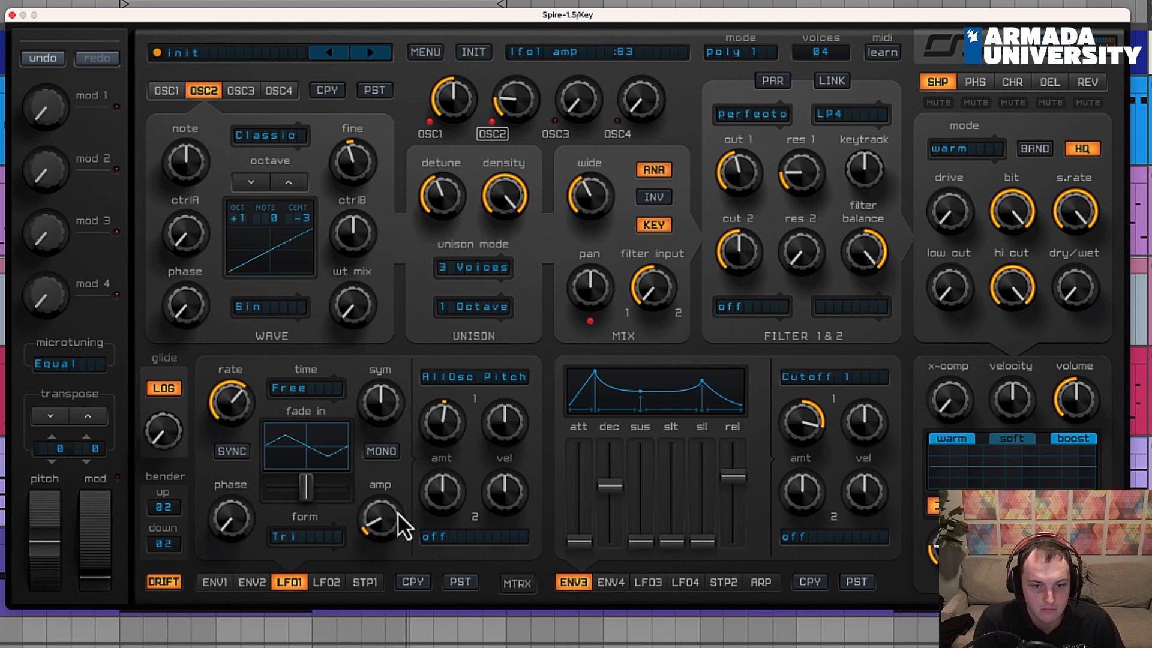
Lower LFO 1's amp further and change its waveform to Sin.
{"action": "left_click_drag", "start_coordinate": [384, 514], "coordinate": [382, 516]}
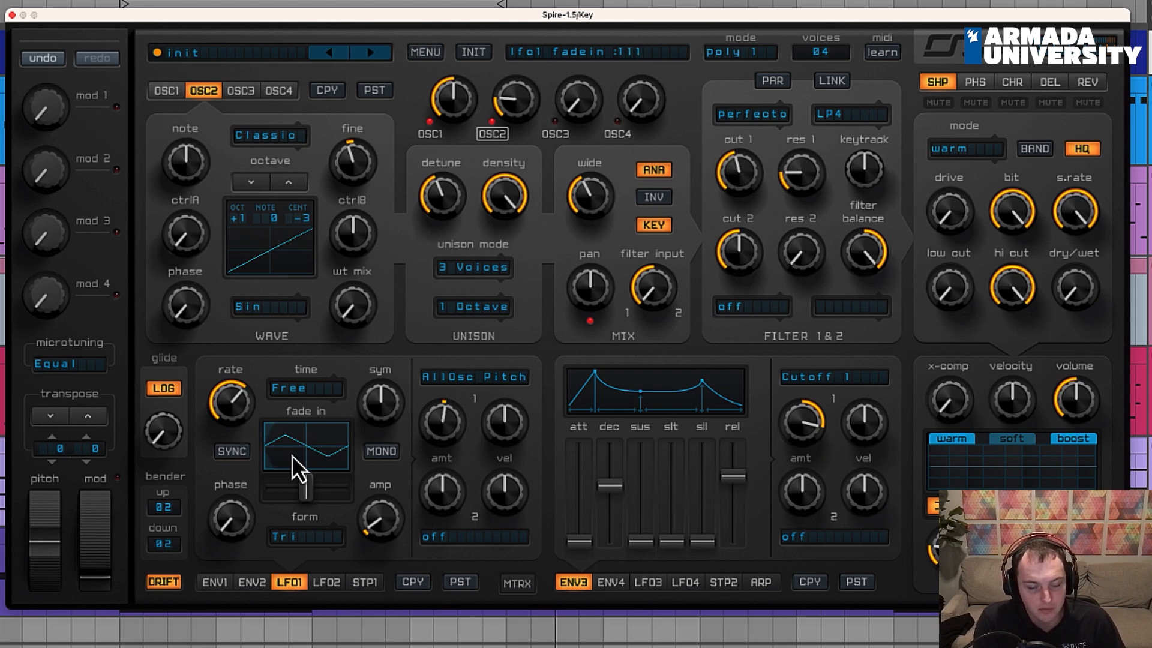
{"action": "left_click", "coordinate": [311, 538]}
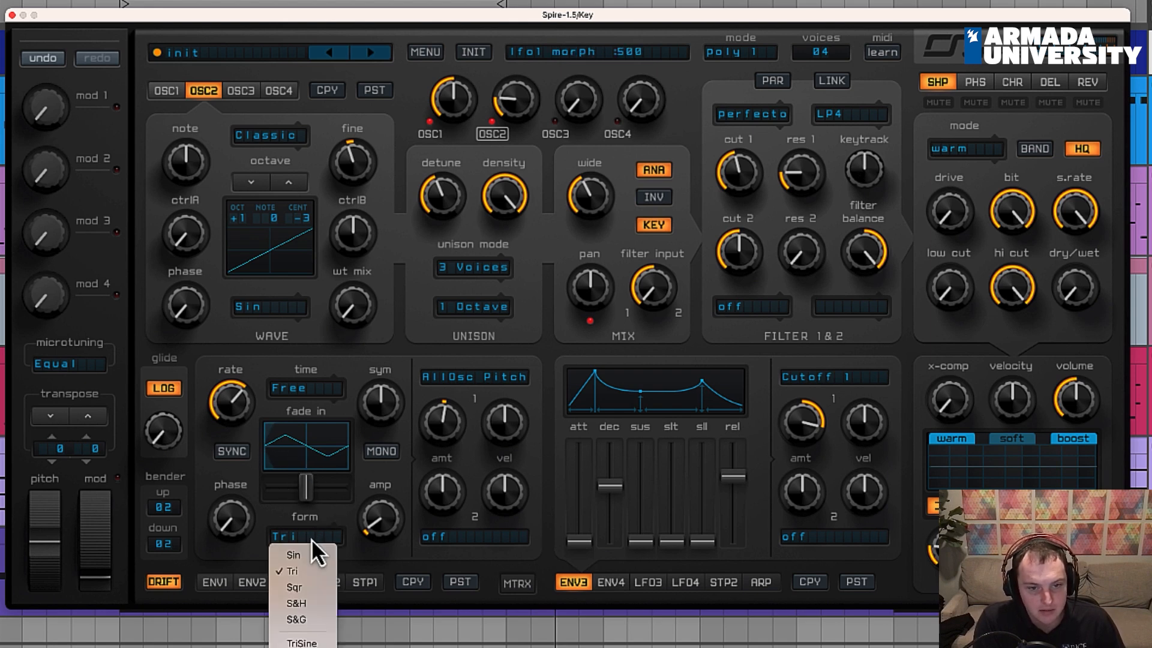
{"action": "left_click", "coordinate": [309, 553]}
{"action": "left_click", "coordinate": [304, 488]}
{"action": "left_click", "coordinate": [305, 545]}
{"action": "left_click", "coordinate": [324, 516]}
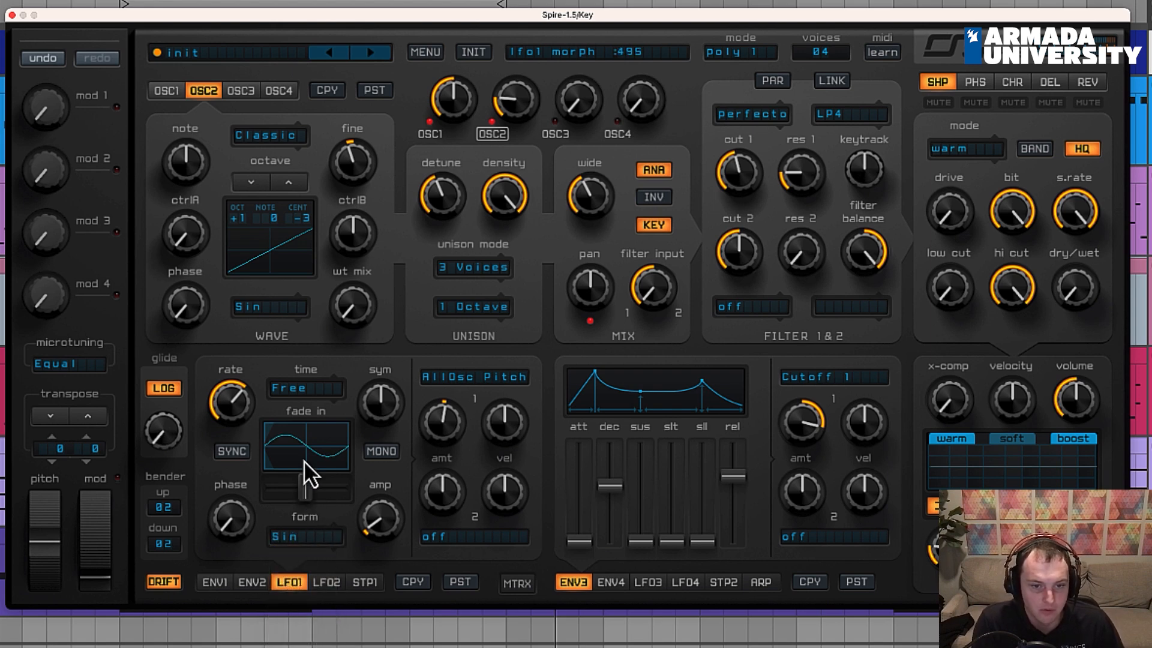
Adjust LFO 1's fade-in to about 138.
{"action": "left_click_drag", "start_coordinate": [271, 442], "coordinate": [276, 440]}
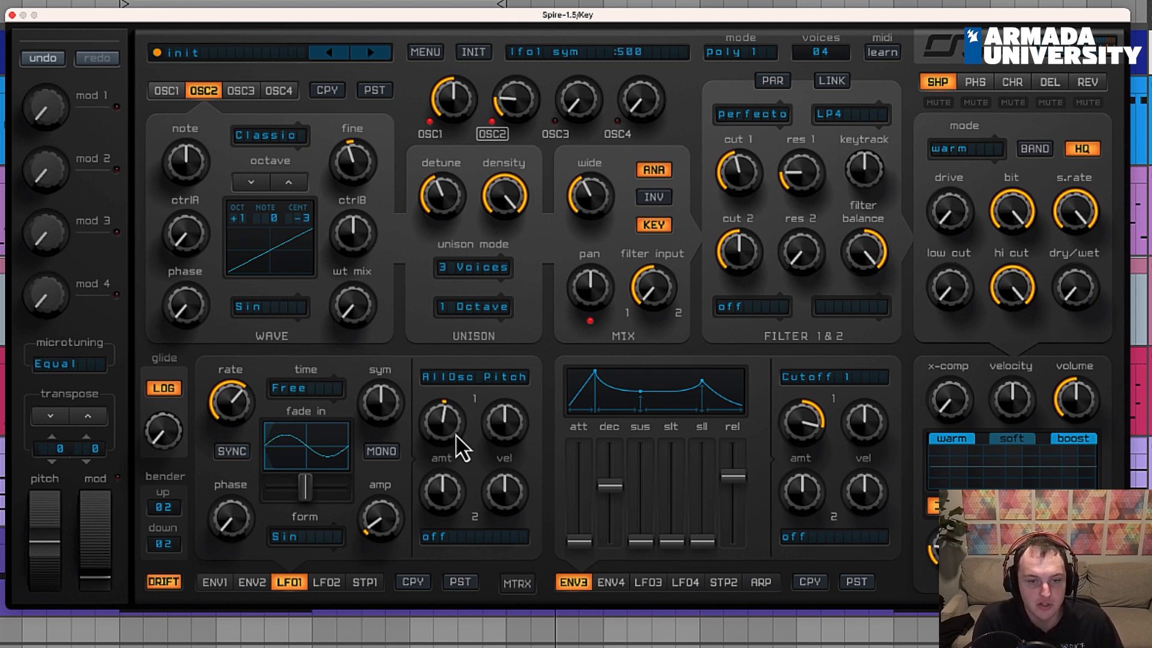
{"action": "left_click_drag", "start_coordinate": [309, 451], "coordinate": [350, 446]}
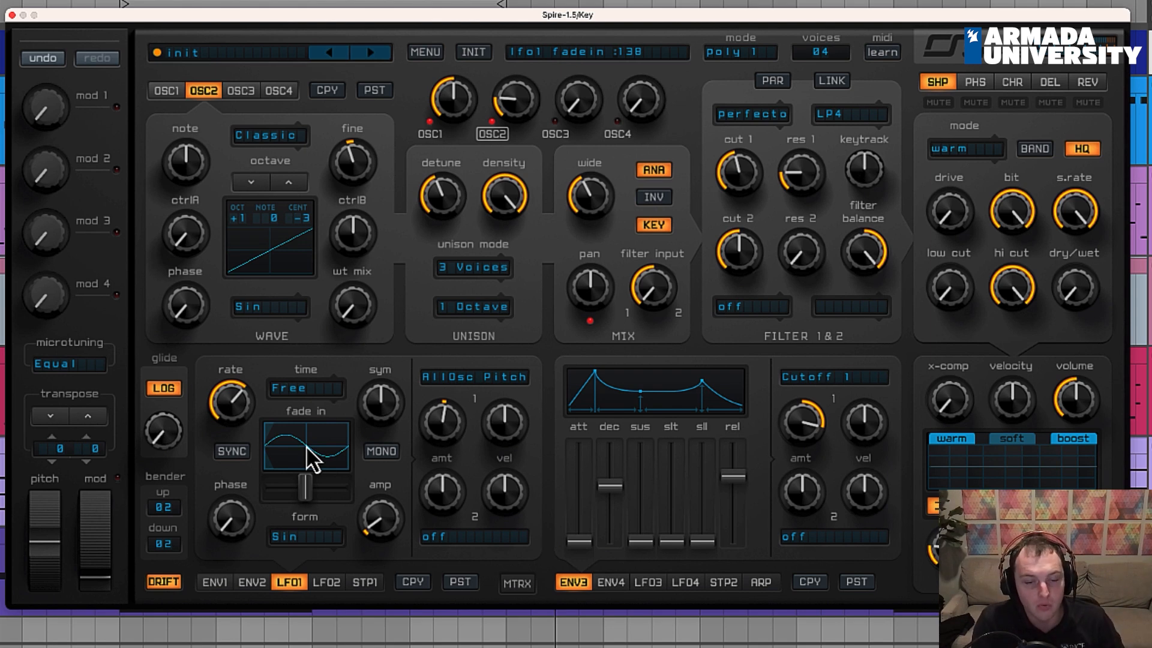
{"action": "left_click_drag", "start_coordinate": [290, 451], "coordinate": [290, 450]}
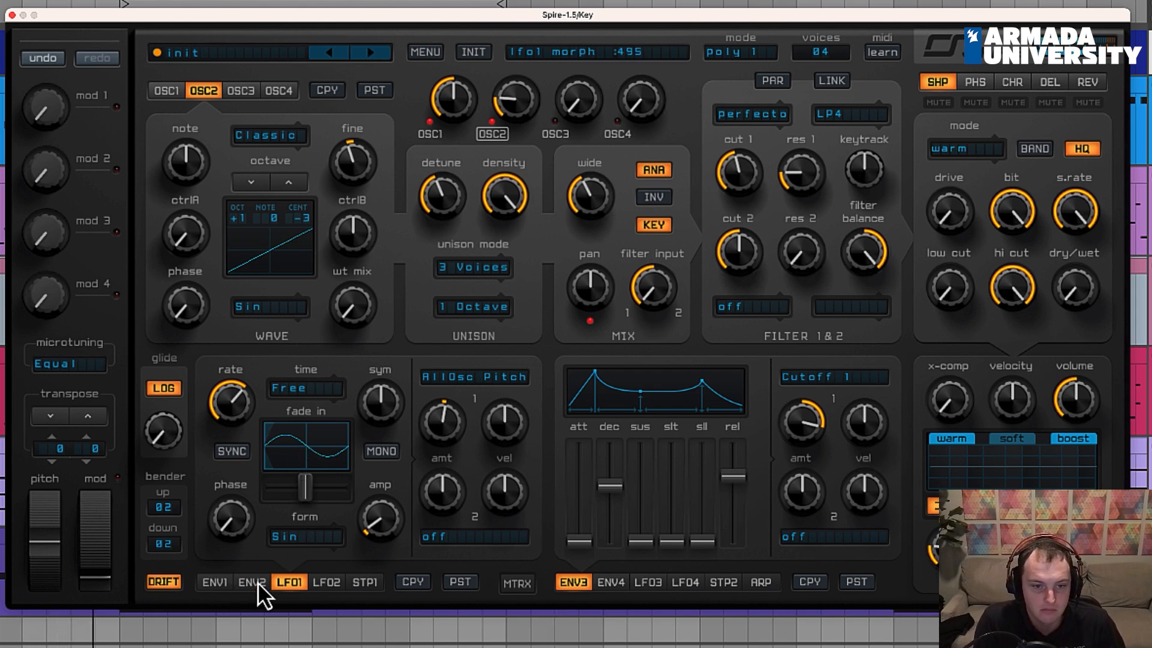
Lengthen envelope 1's release to slightly above 592 and shorten envelope 3's release a little.
{"action": "left_click", "coordinate": [221, 580]}
{"action": "mouse_move", "coordinate": [373, 496]}
{"action": "left_mouse_down"}
{"action": "mouse_move", "coordinate": [399, 506]}
{"action": "mouse_move", "coordinate": [383, 488]}
{"action": "left_mouse_up"}
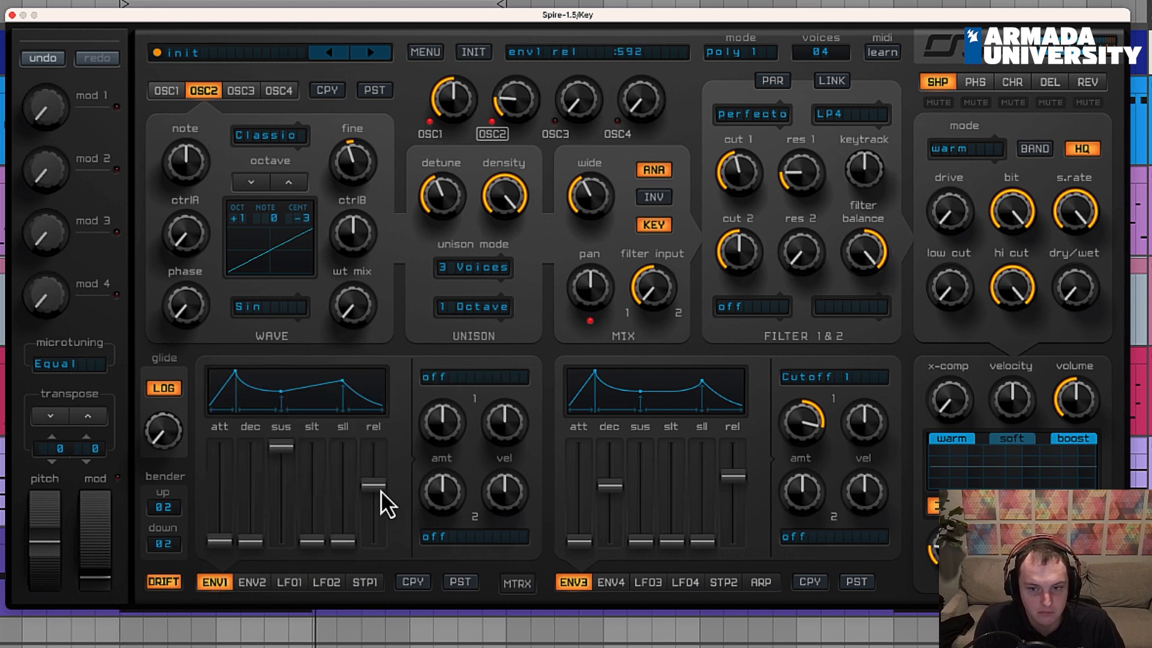
{"action": "left_click_drag", "start_coordinate": [380, 491], "coordinate": [381, 491]}
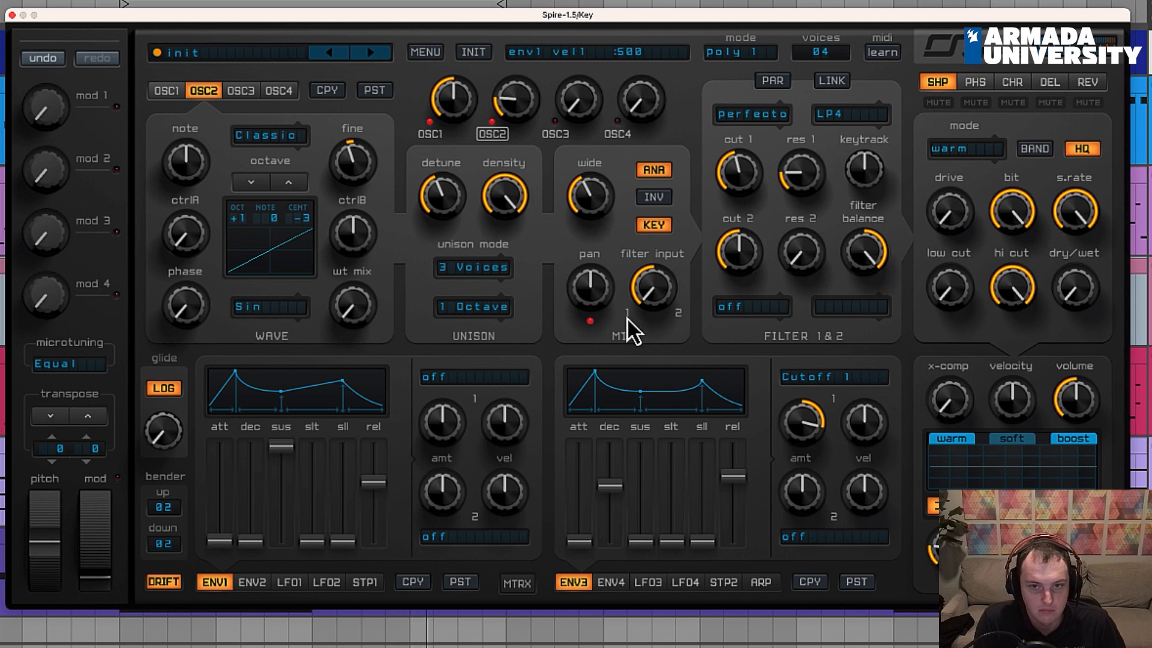
{"action": "mouse_move", "coordinate": [734, 476]}
{"action": "left_mouse_down"}
{"action": "mouse_move", "coordinate": [749, 485]}
{"action": "mouse_move", "coordinate": [732, 488]}
{"action": "left_mouse_up"}
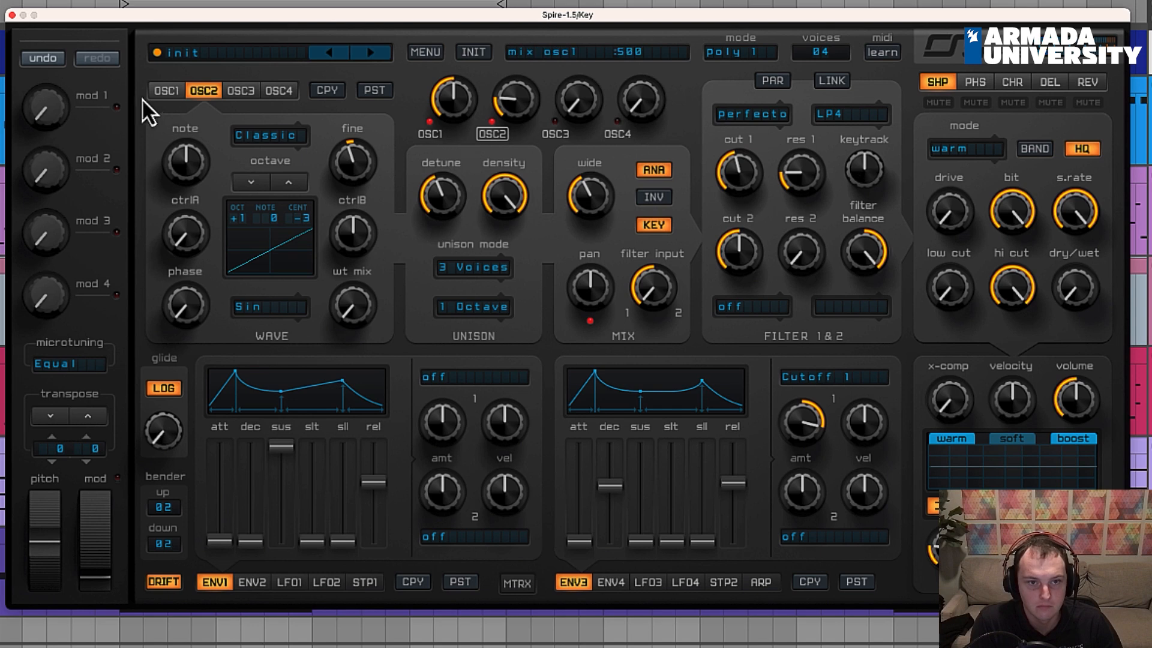
Morph oscillator 1's Classic waveform partway toward a square by setting ctrlA to about 480.
{"action": "left_click", "coordinate": [167, 90]}
{"action": "left_click_drag", "start_coordinate": [193, 213], "coordinate": [204, 167]}
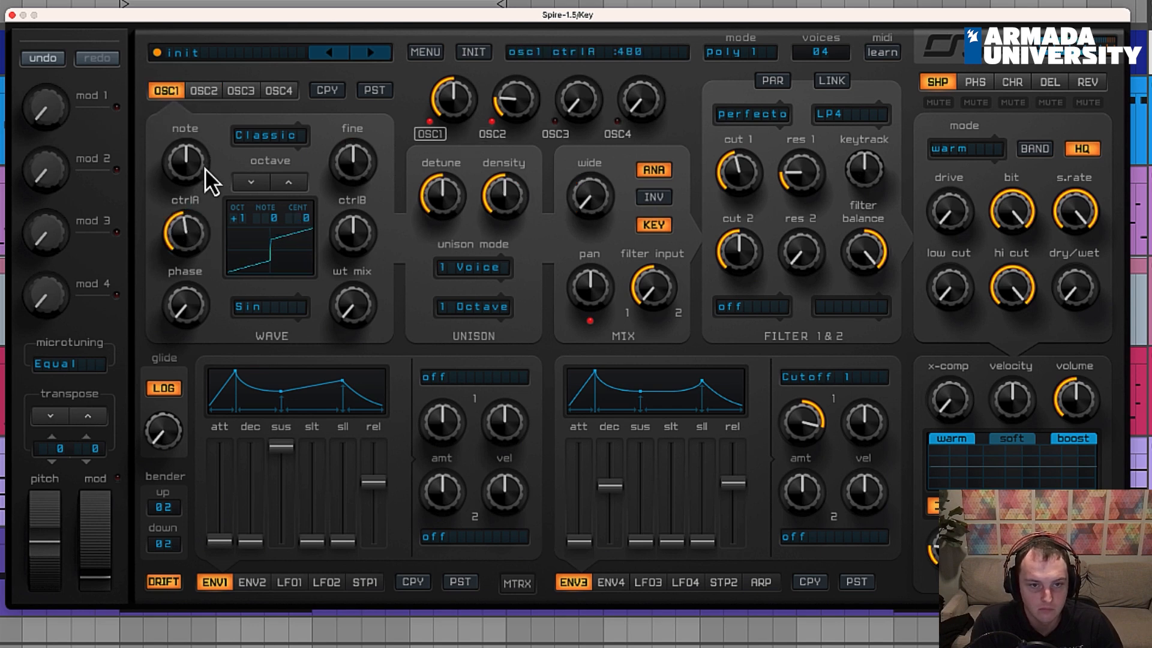
{"action": "left_click_drag", "start_coordinate": [191, 258], "coordinate": [200, 153]}
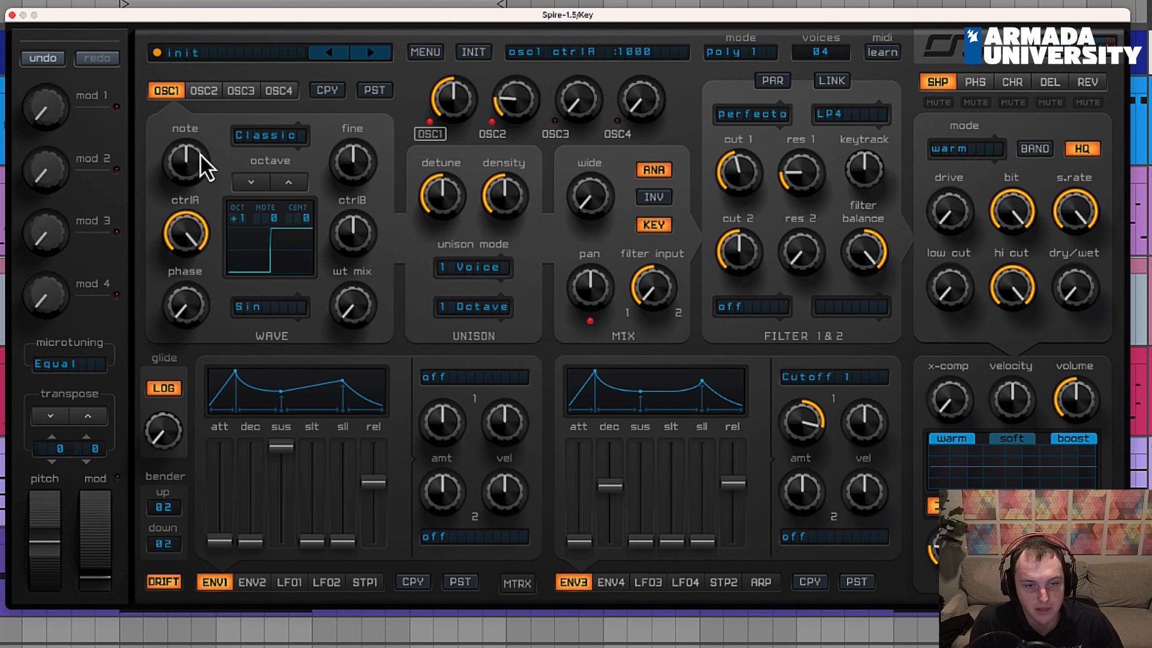
{"action": "left_click_drag", "start_coordinate": [201, 195], "coordinate": [225, 139]}
{"action": "mouse_move", "coordinate": [201, 238]}
{"action": "left_mouse_down"}
{"action": "mouse_move", "coordinate": [184, 270]}
{"action": "mouse_move", "coordinate": [183, 237]}
{"action": "mouse_move", "coordinate": [174, 270]}
{"action": "mouse_move", "coordinate": [218, 74]}
{"action": "mouse_move", "coordinate": [192, 239]}
{"action": "left_mouse_up"}
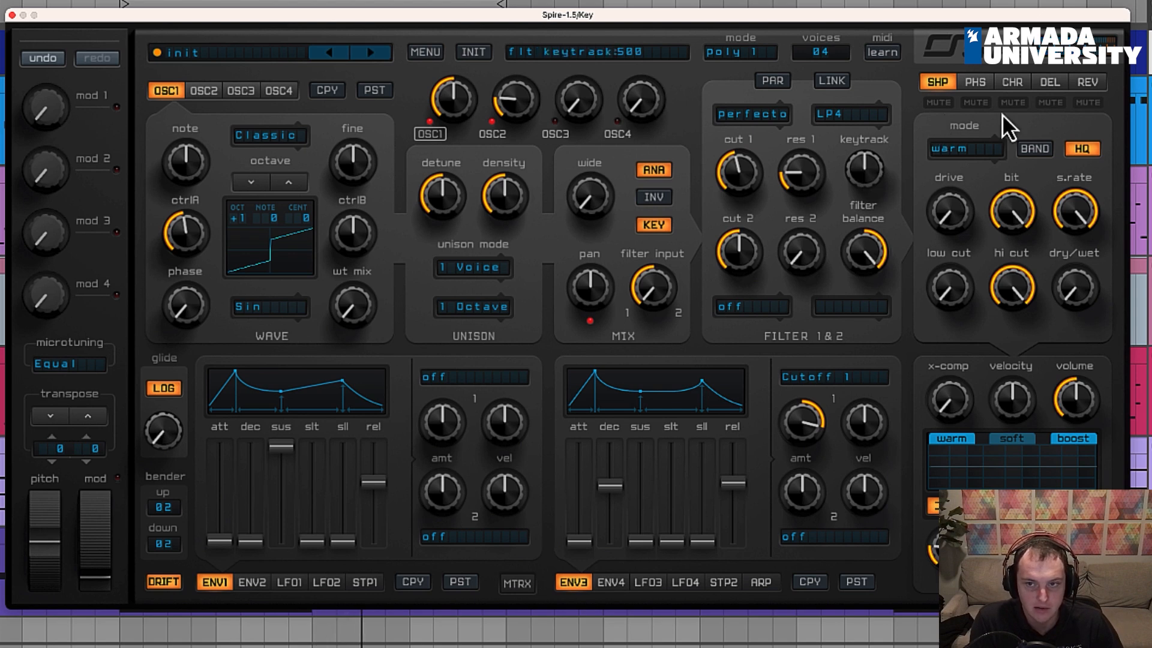
Add delay to the patch with dry/wet at about 479 and feedback slightly above centre.
{"action": "left_click", "coordinate": [1050, 84]}
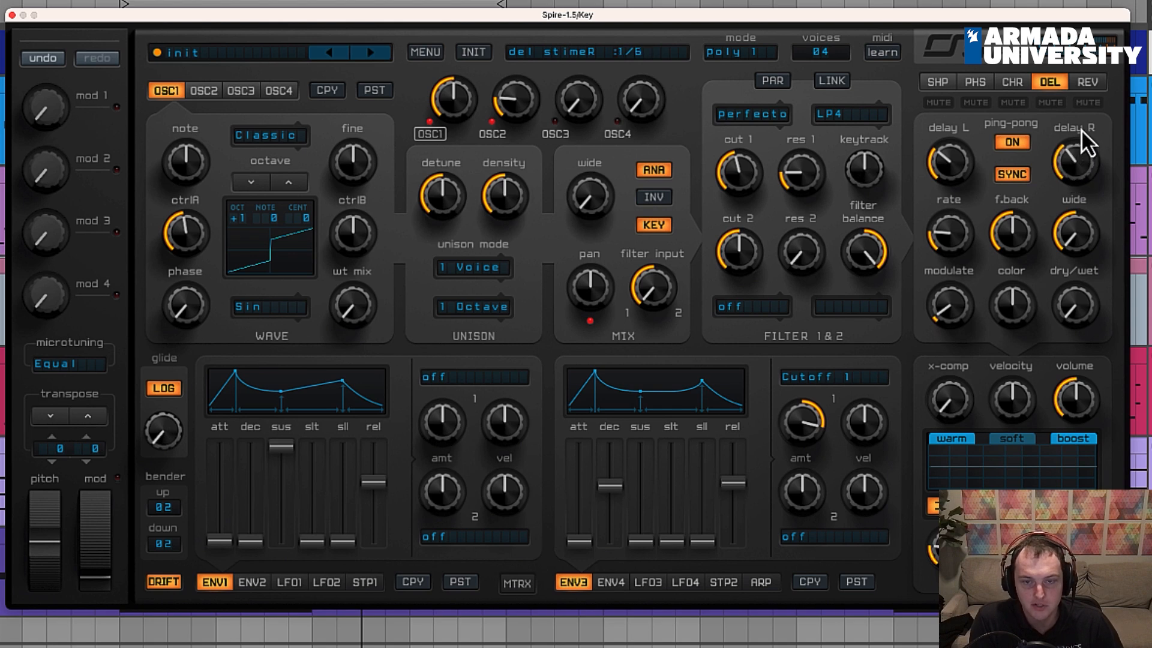
{"action": "left_click_drag", "start_coordinate": [1075, 273], "coordinate": [1082, 295]}
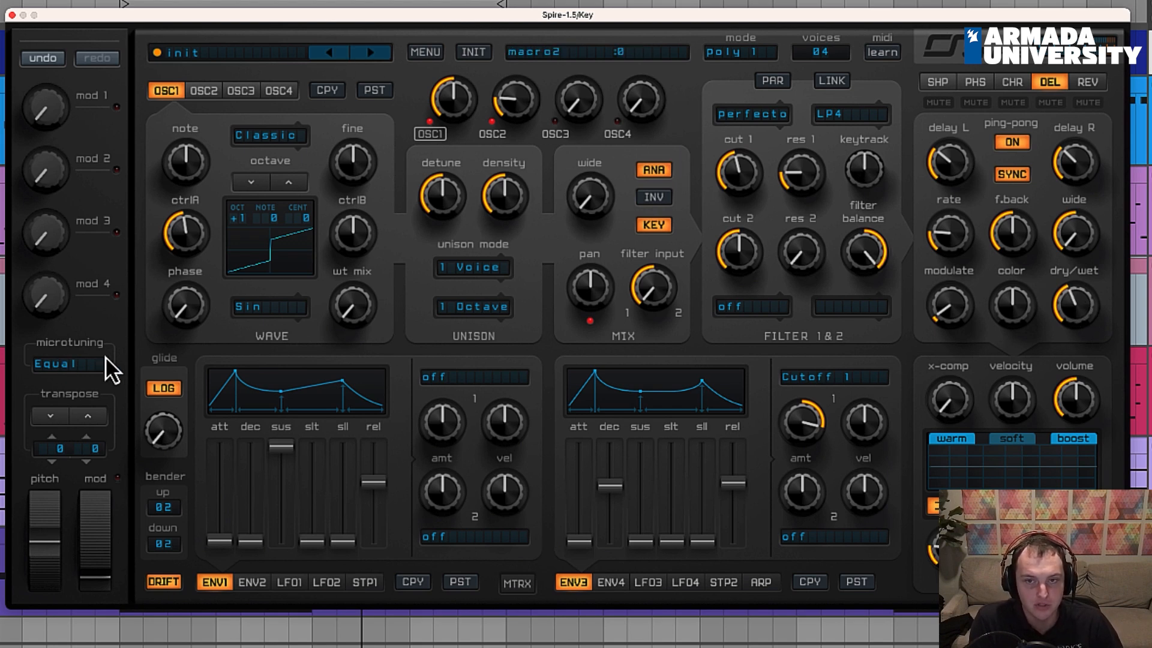
{"action": "left_click_drag", "start_coordinate": [1013, 235], "coordinate": [1022, 229]}
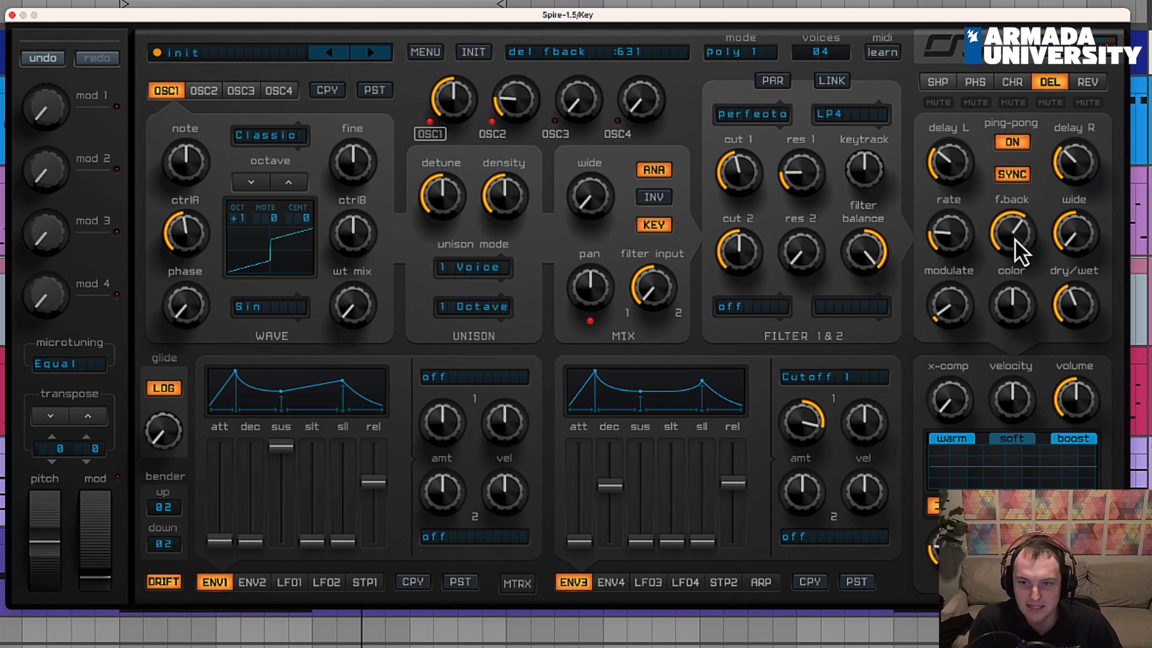
{"action": "left_click_drag", "start_coordinate": [1012, 245], "coordinate": [1046, 288]}
{"action": "left_click", "coordinate": [1071, 303]}
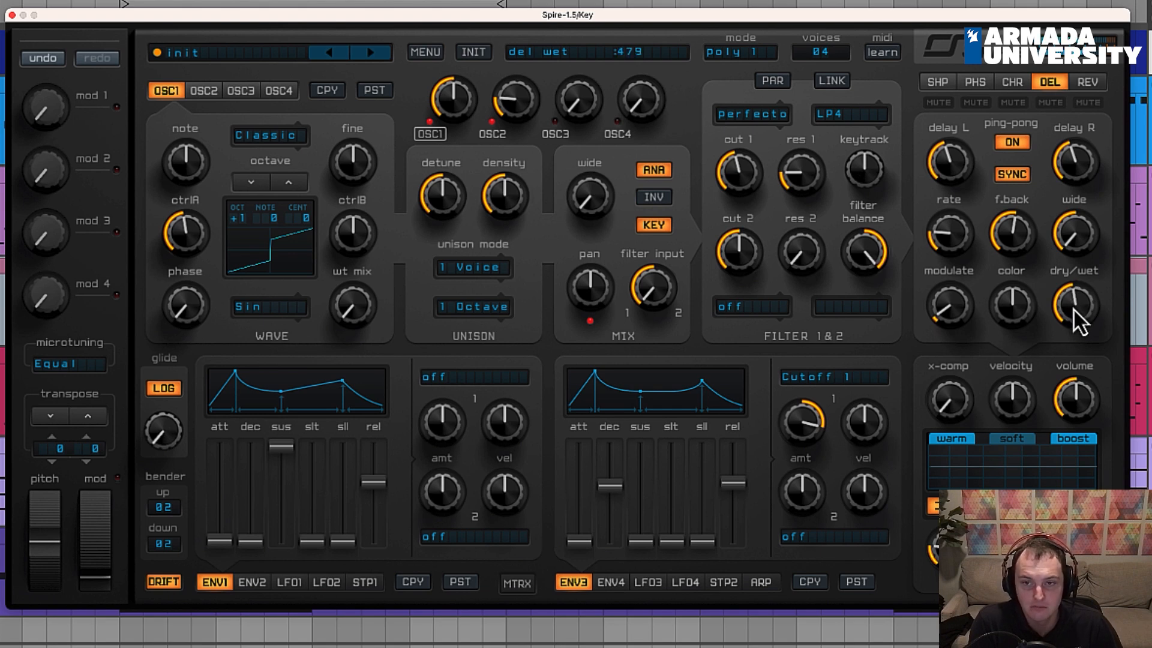
Raise the delay's feedback, reduce its dry/wet mix and set its color slightly below centre.
{"action": "left_click_drag", "start_coordinate": [1012, 238], "coordinate": [1014, 235]}
{"action": "left_click_drag", "start_coordinate": [1021, 307], "coordinate": [1024, 301]}
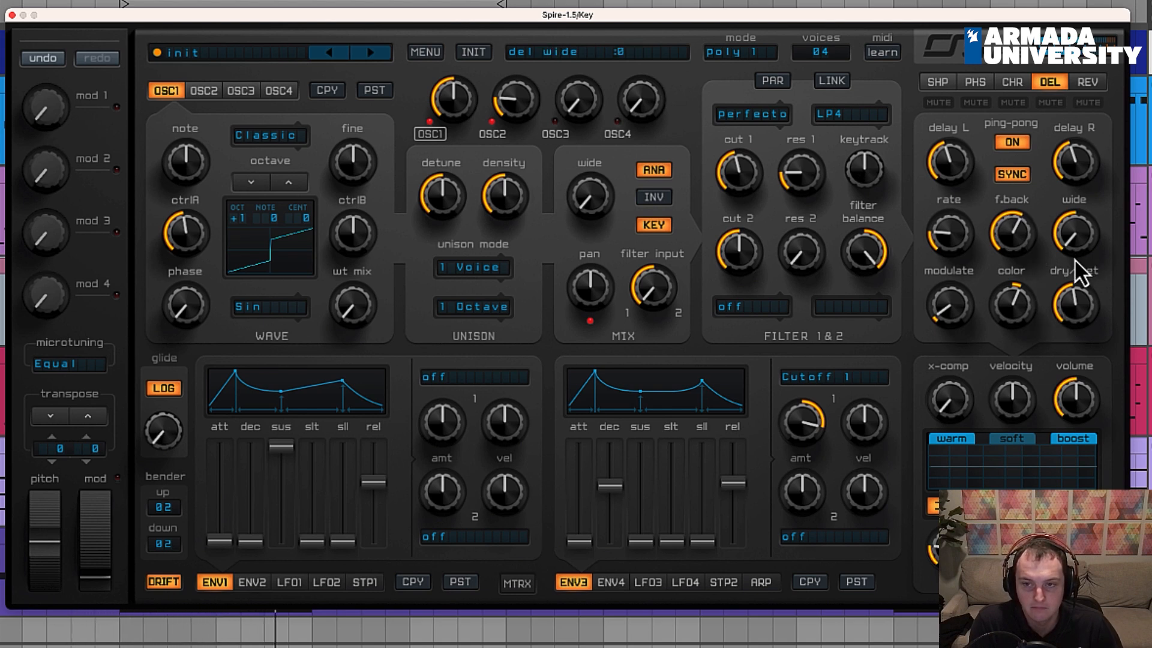
{"action": "left_click_drag", "start_coordinate": [1014, 255], "coordinate": [1027, 249]}
{"action": "left_click_drag", "start_coordinate": [1065, 294], "coordinate": [1014, 304]}
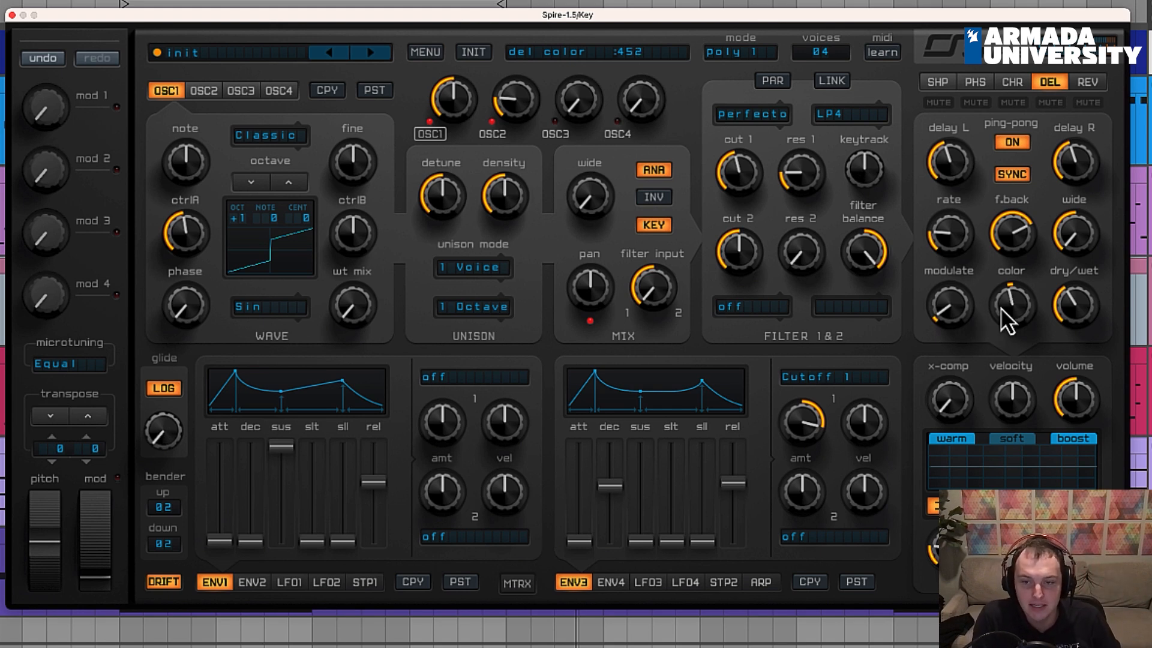
{"action": "left_click_drag", "start_coordinate": [1011, 308], "coordinate": [1017, 300]}
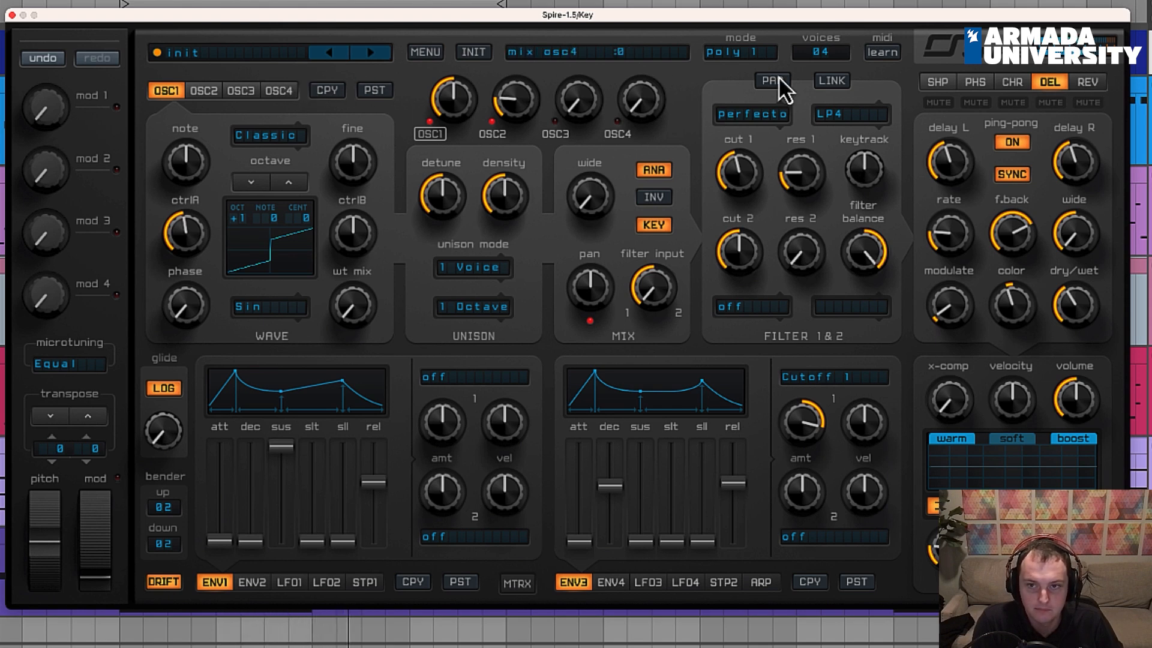
Add plate1 reverb with a short predelay, longer decay, reduced color and dry/wet at about 378.
{"action": "left_click", "coordinate": [1082, 82]}
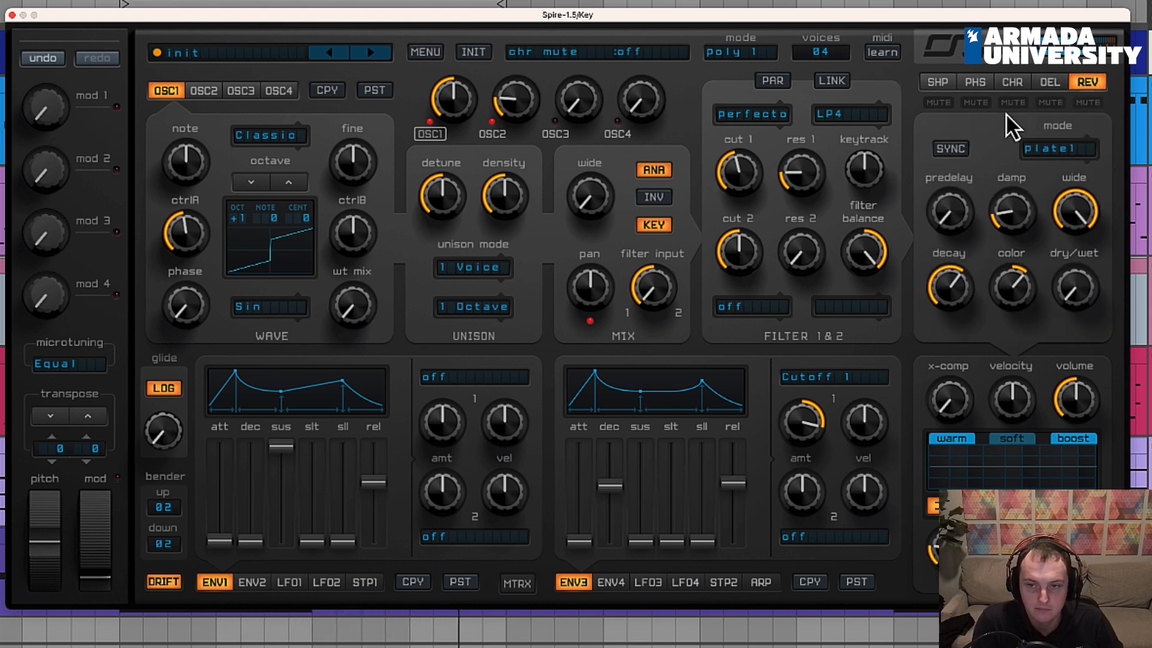
{"action": "left_click", "coordinate": [1051, 81]}
{"action": "left_click", "coordinate": [1089, 81]}
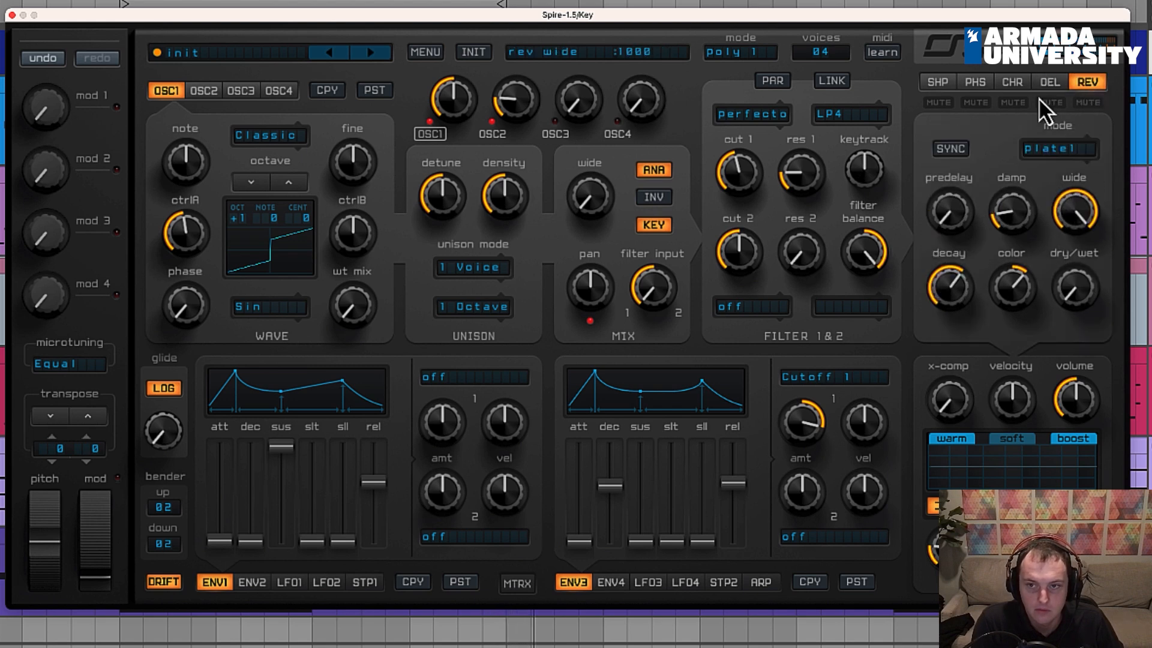
{"action": "left_click_drag", "start_coordinate": [1080, 243], "coordinate": [1079, 230]}
{"action": "left_click_drag", "start_coordinate": [962, 208], "coordinate": [958, 196]}
{"action": "left_click_drag", "start_coordinate": [1025, 285], "coordinate": [1024, 290]}
{"action": "left_click_drag", "start_coordinate": [947, 279], "coordinate": [952, 294]}
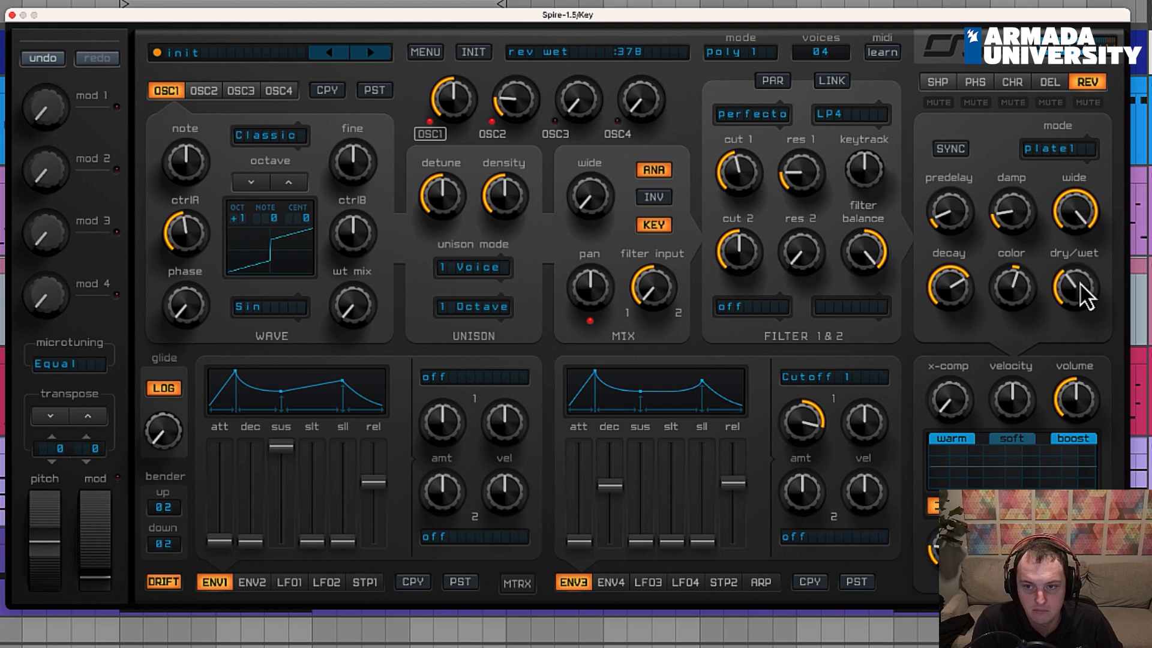
{"action": "left_click_drag", "start_coordinate": [1083, 278], "coordinate": [1080, 286]}
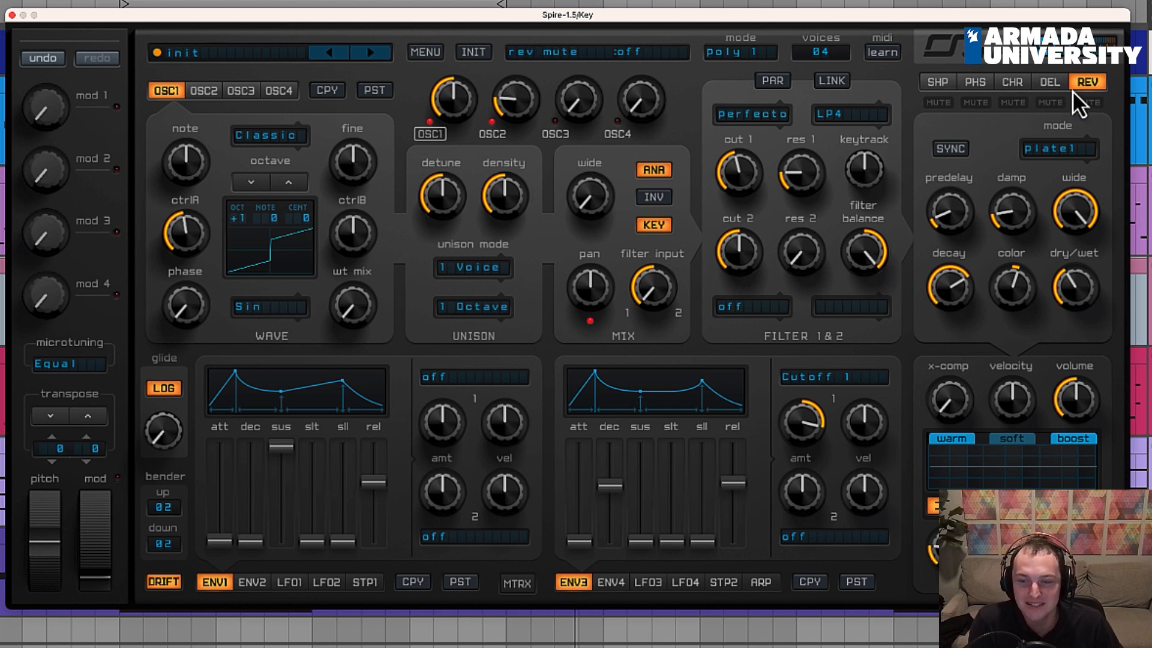
Offset oscillator 3's phase slightly and set its mix level to 0.
{"action": "left_click", "coordinate": [242, 95]}
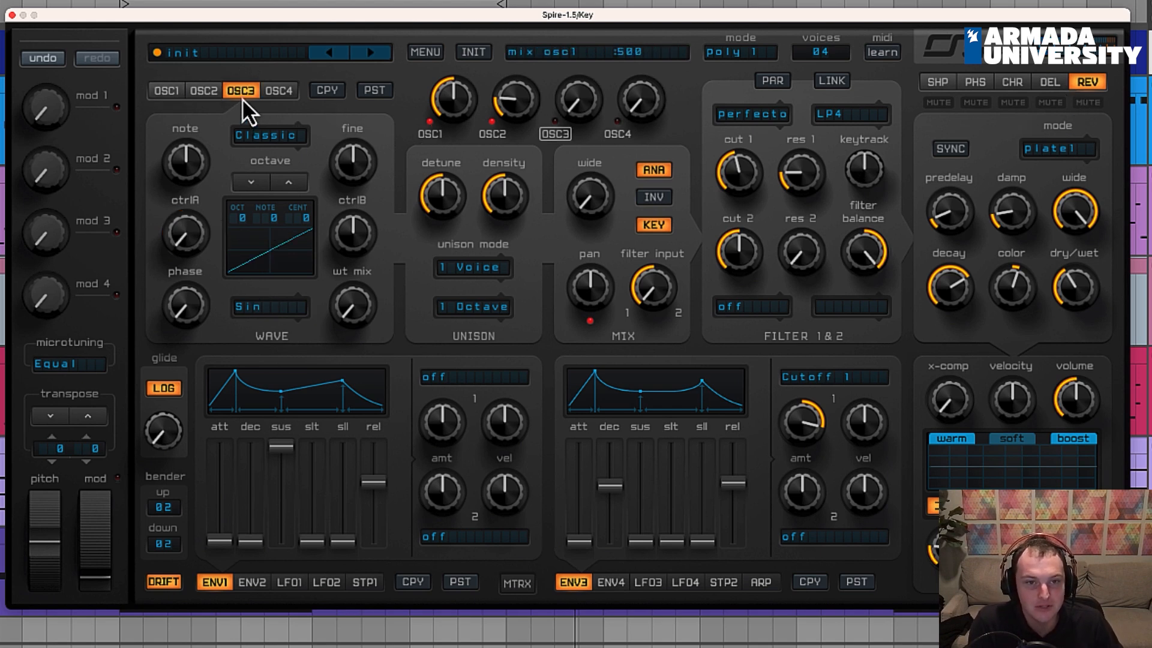
{"action": "left_click", "coordinate": [159, 88]}
{"action": "left_click", "coordinate": [243, 93]}
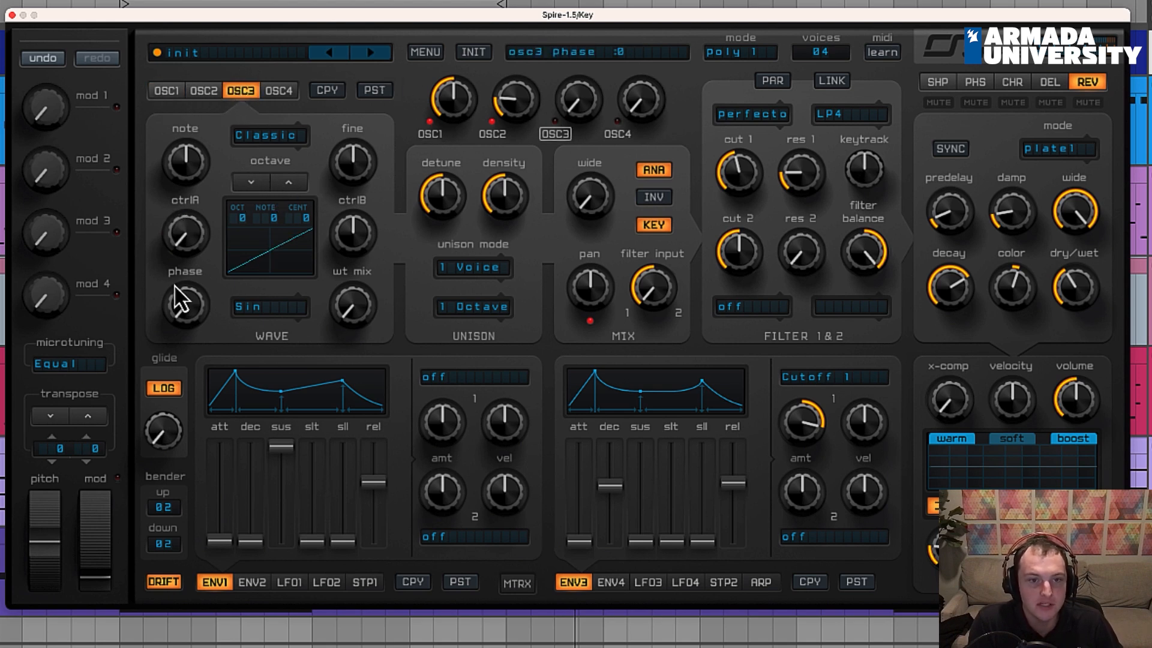
{"action": "left_click_drag", "start_coordinate": [179, 294], "coordinate": [179, 294]}
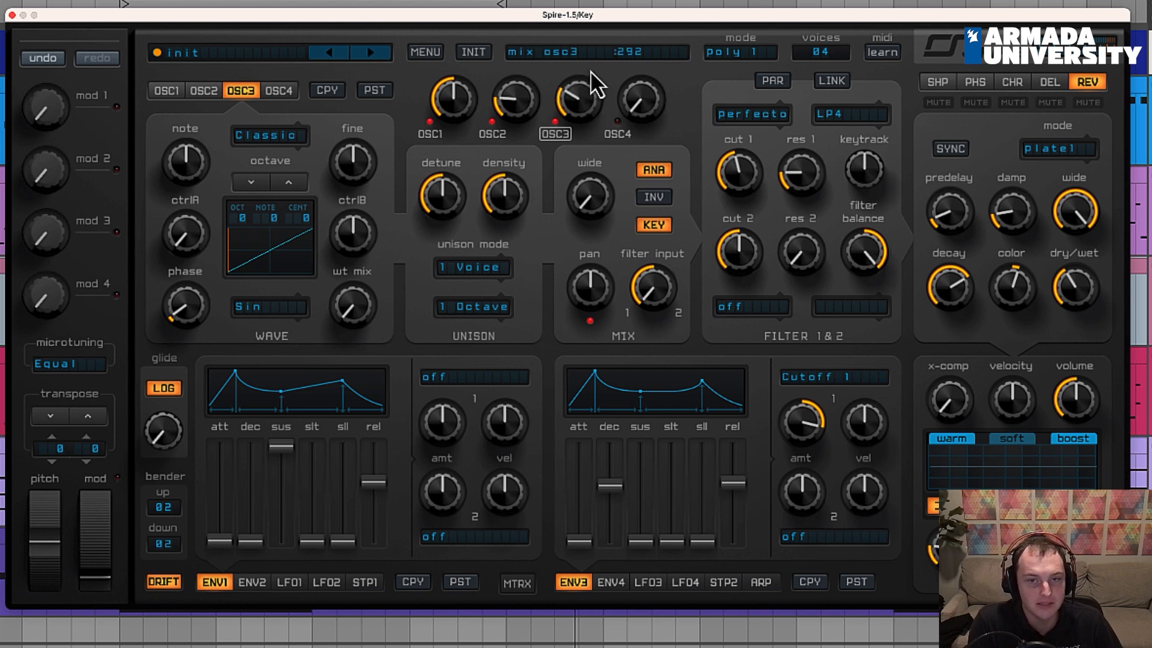
{"action": "left_click_drag", "start_coordinate": [592, 66], "coordinate": [582, 145]}
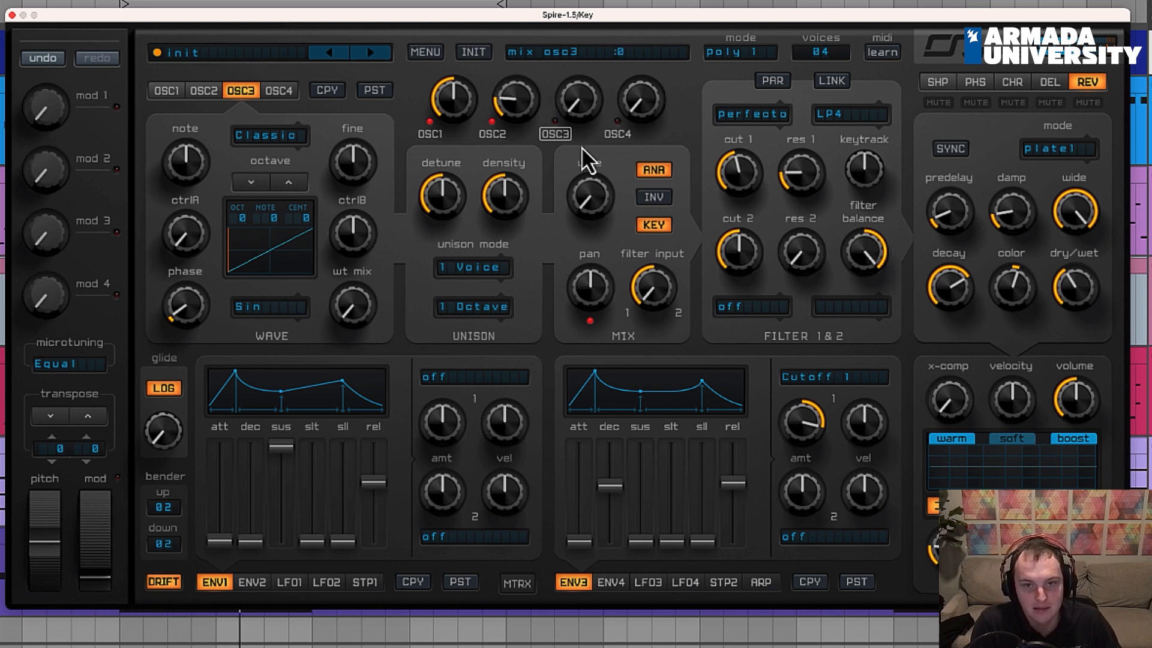
Raise oscillator 3's mix to a low level, mute the phaser and bring up the chorus settings.
{"action": "left_click_drag", "start_coordinate": [577, 99], "coordinate": [578, 117]}
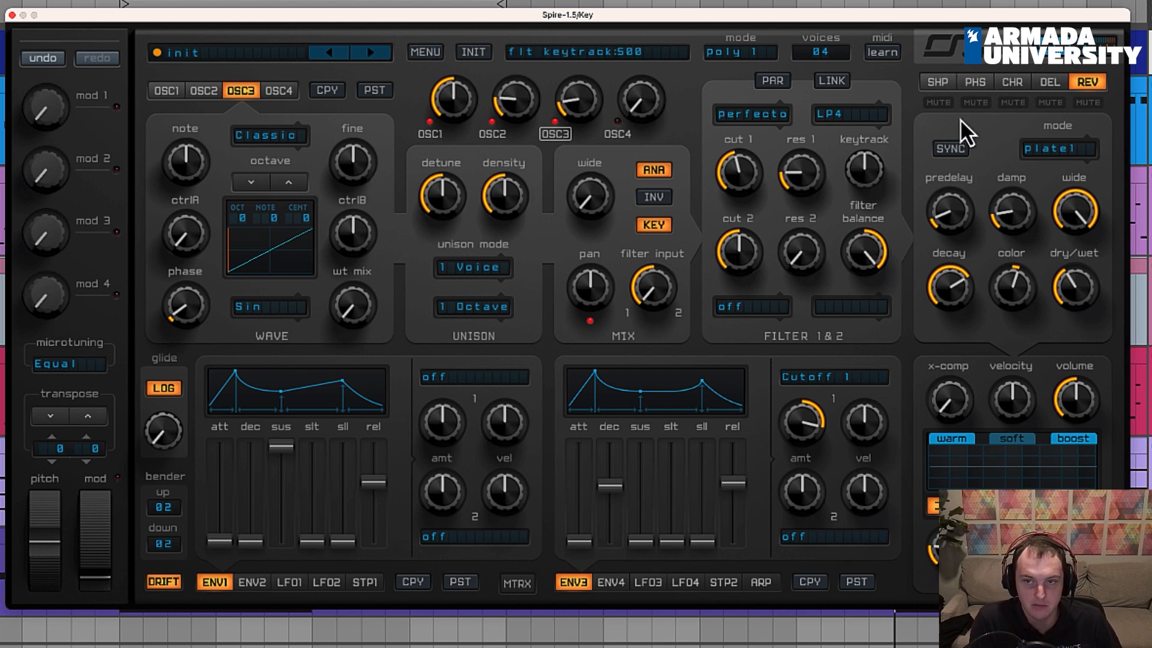
{"action": "left_click", "coordinate": [946, 85]}
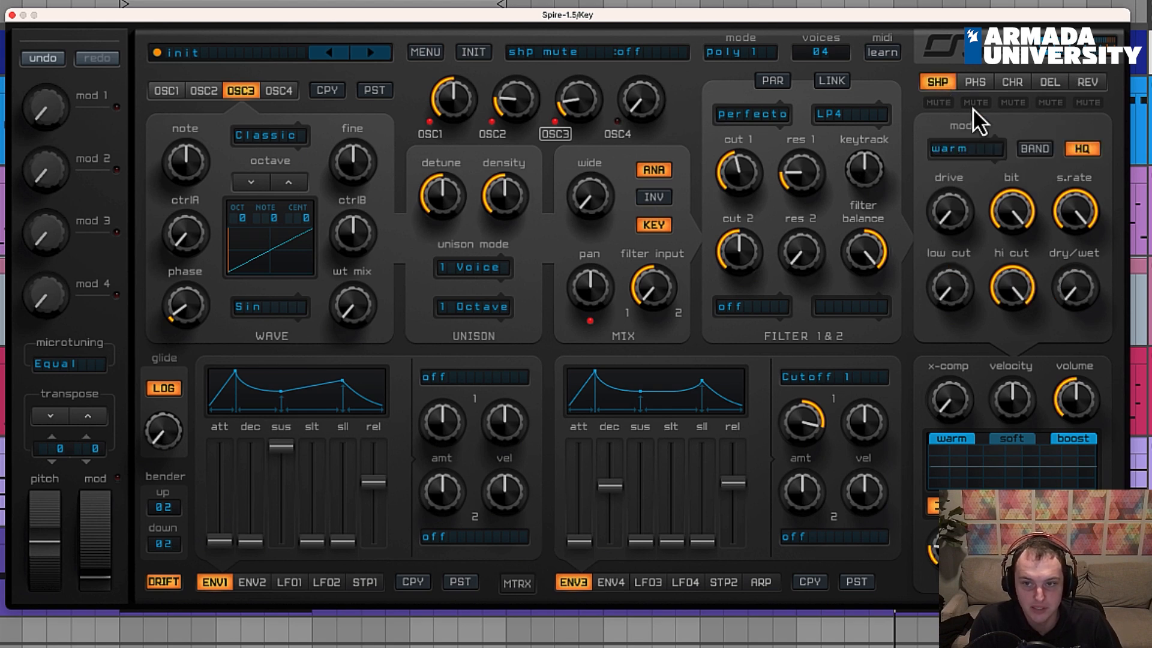
{"action": "left_click", "coordinate": [1026, 82]}
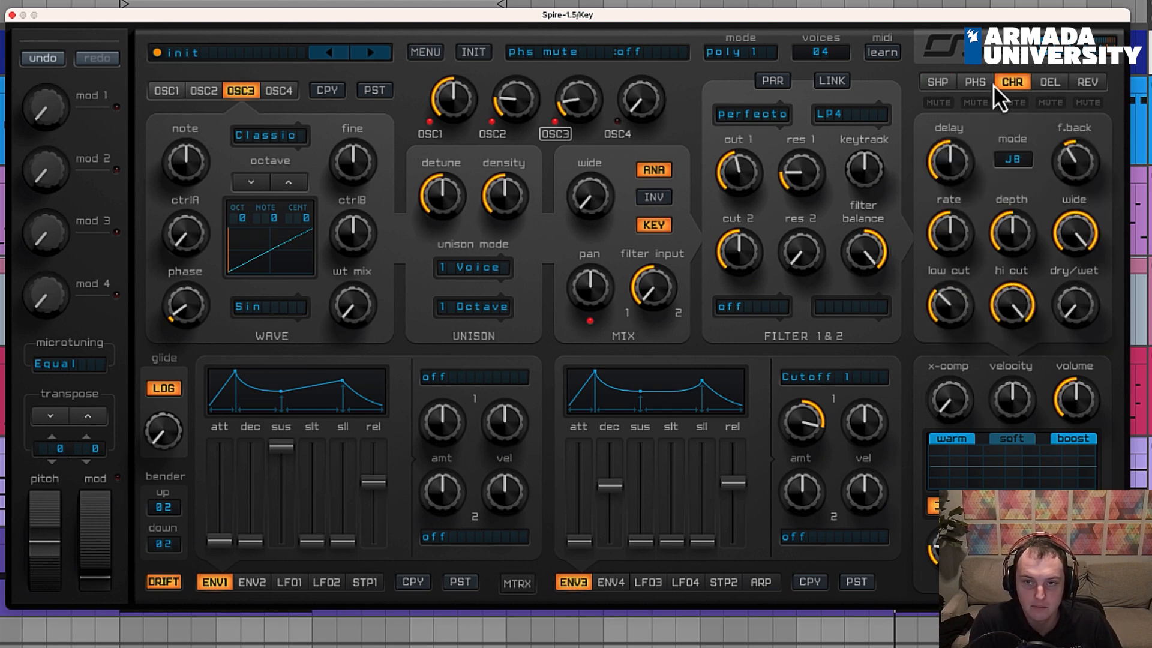
{"action": "left_click", "coordinate": [980, 82]}
{"action": "left_click", "coordinate": [976, 102]}
{"action": "left_click", "coordinate": [1012, 81]}
{"action": "left_click", "coordinate": [977, 84]}
{"action": "left_click", "coordinate": [1008, 83]}
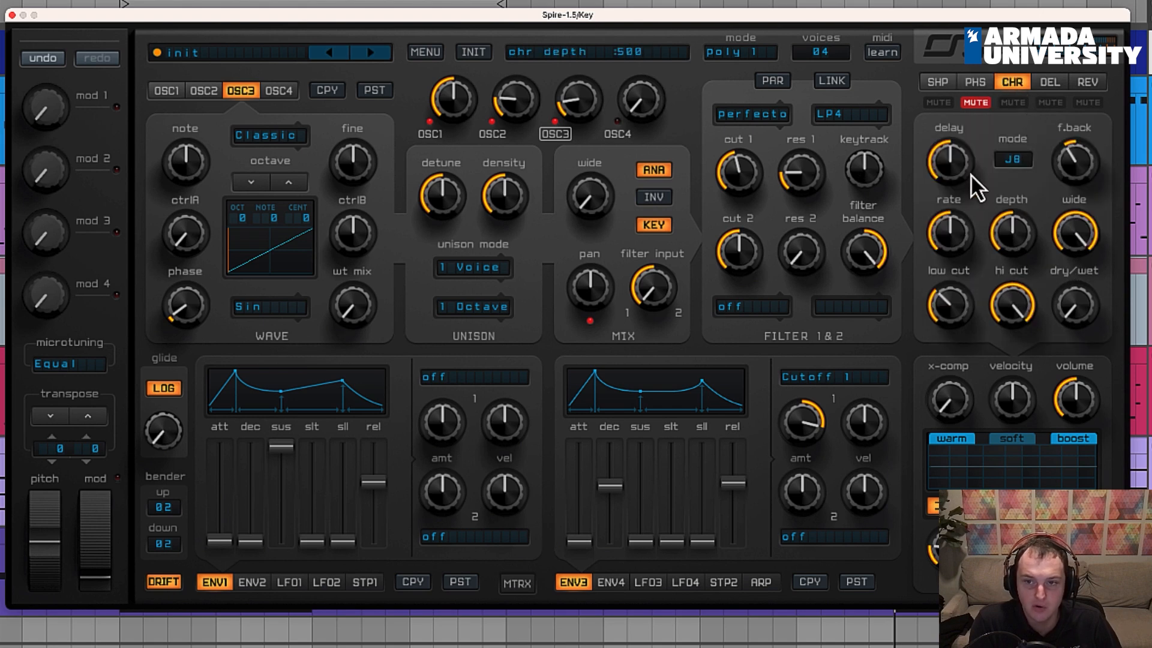
Try the J8 chorus fully wet, and settle its dry/wet mix at a low amount.
{"action": "left_click_drag", "start_coordinate": [1083, 304], "coordinate": [1095, 9]}
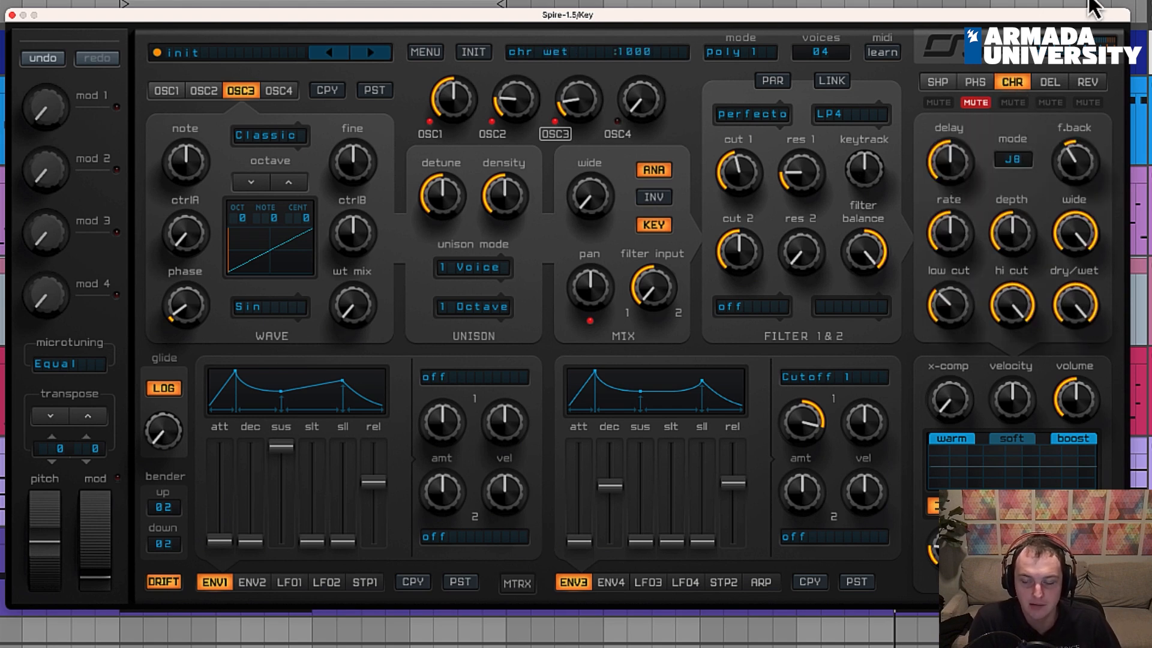
{"action": "left_click_drag", "start_coordinate": [1077, 308], "coordinate": [1060, 397]}
{"action": "left_click", "coordinate": [1022, 161]}
{"action": "left_click", "coordinate": [1018, 270]}
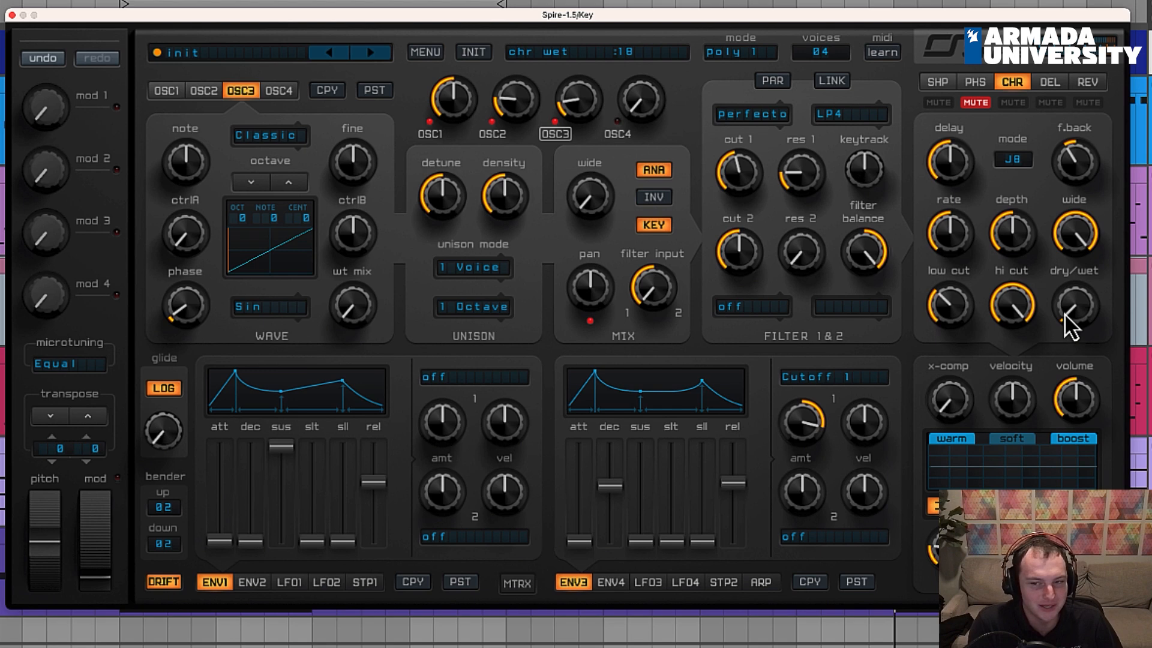
{"action": "mouse_move", "coordinate": [1080, 305]}
{"action": "left_mouse_down"}
{"action": "mouse_move", "coordinate": [1080, 268]}
{"action": "mouse_move", "coordinate": [1062, 300]}
{"action": "mouse_move", "coordinate": [1068, 322]}
{"action": "mouse_move", "coordinate": [1069, 309]}
{"action": "left_mouse_up"}
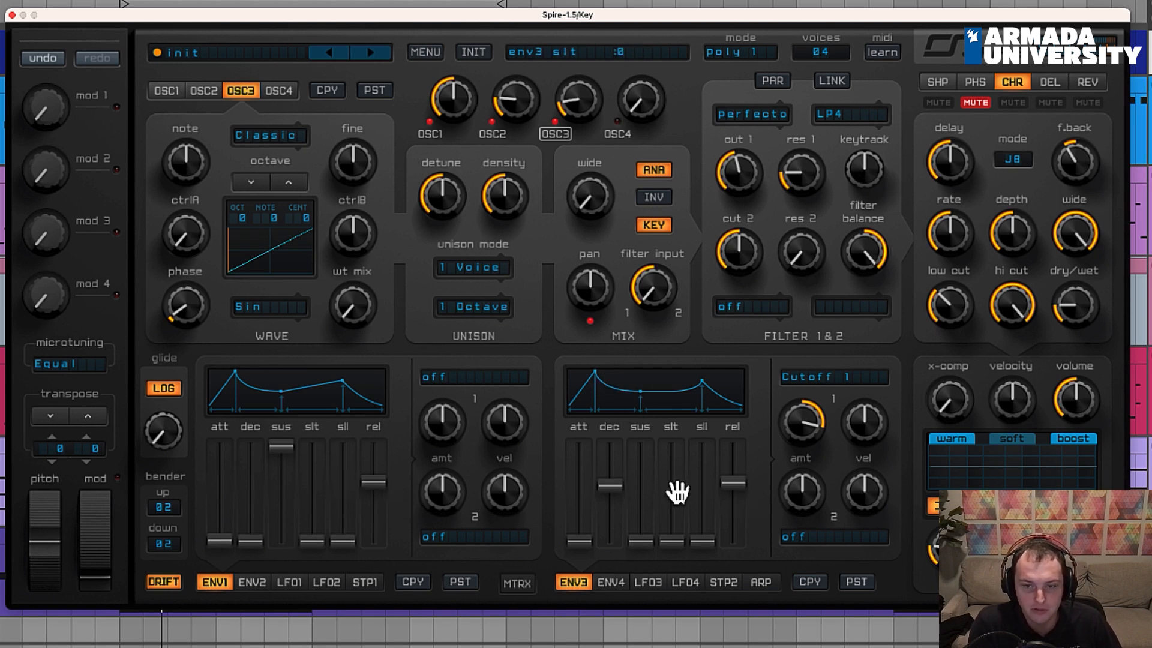
{"action": "mouse_move", "coordinate": [1075, 308]}
{"action": "left_mouse_down"}
{"action": "mouse_move", "coordinate": [1074, 290]}
{"action": "mouse_move", "coordinate": [1092, 294]}
{"action": "mouse_move", "coordinate": [1082, 365]}
{"action": "mouse_move", "coordinate": [1092, 227]}
{"action": "mouse_move", "coordinate": [1085, 324]}
{"action": "left_mouse_up"}
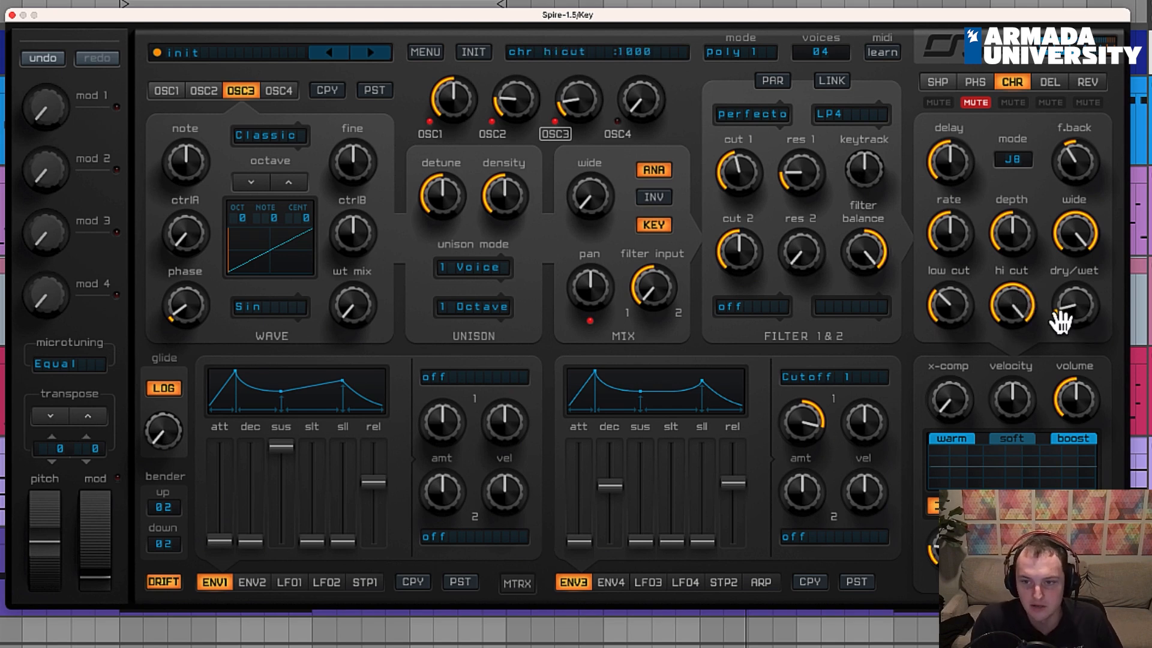
Assign envelope 3's second slot to Chr DryWet with a negative amount and raise the chorus dry/wet to about 415.
{"action": "left_click_drag", "start_coordinate": [1072, 326], "coordinate": [833, 547]}
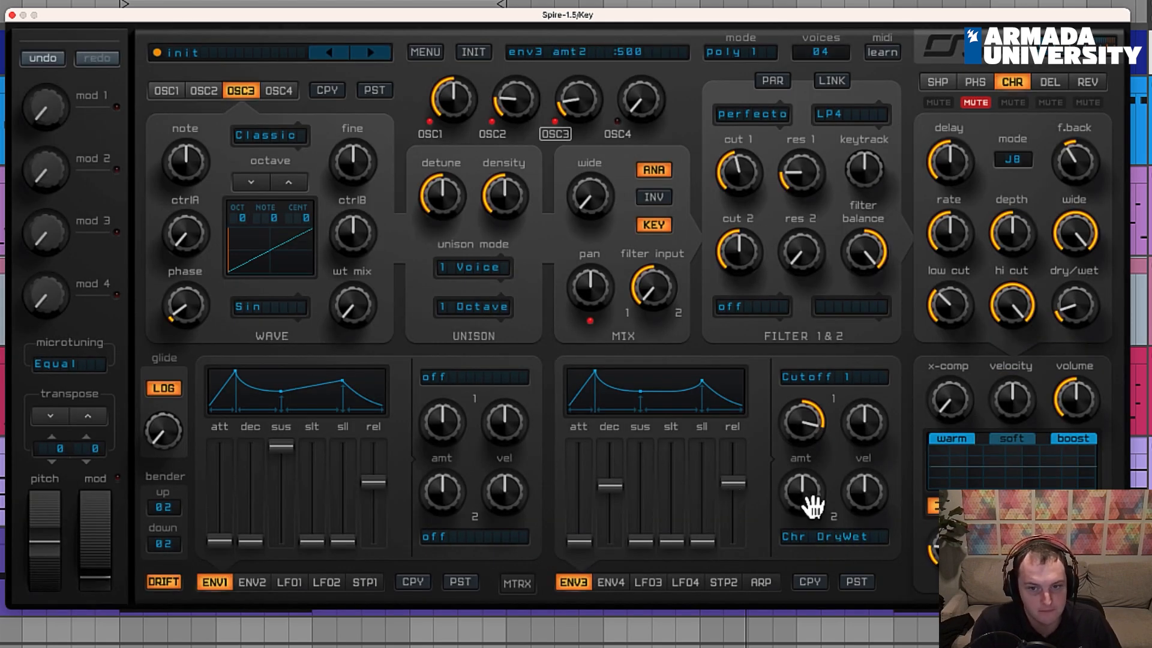
{"action": "left_click_drag", "start_coordinate": [813, 507], "coordinate": [808, 532]}
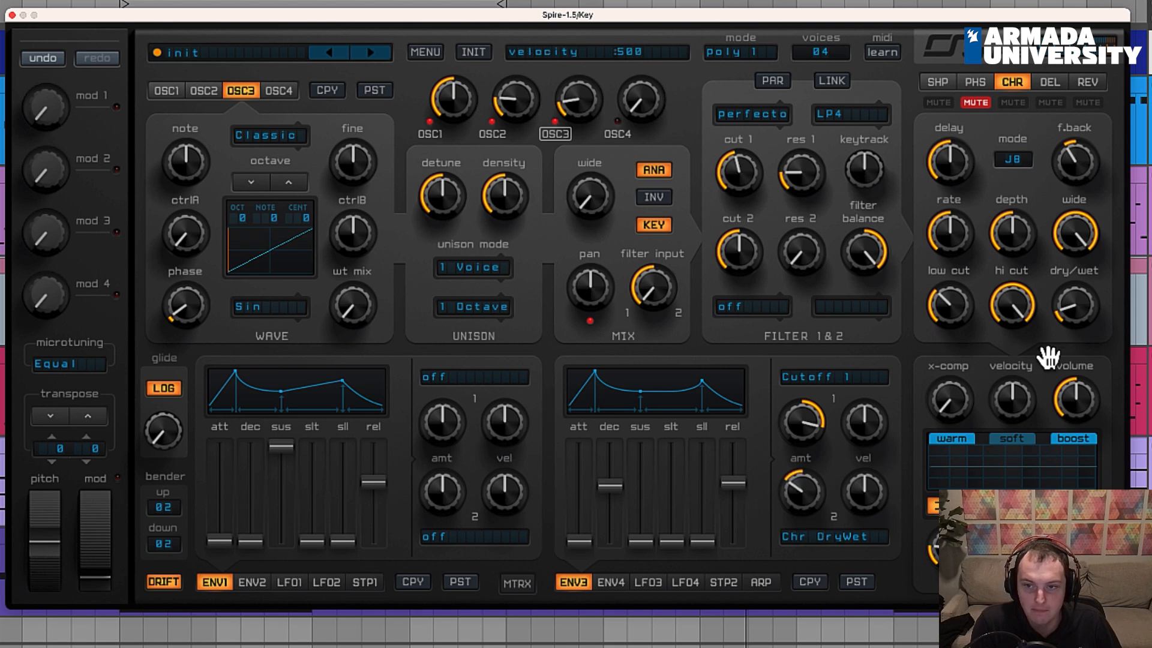
{"action": "left_click_drag", "start_coordinate": [1084, 327], "coordinate": [1080, 309]}
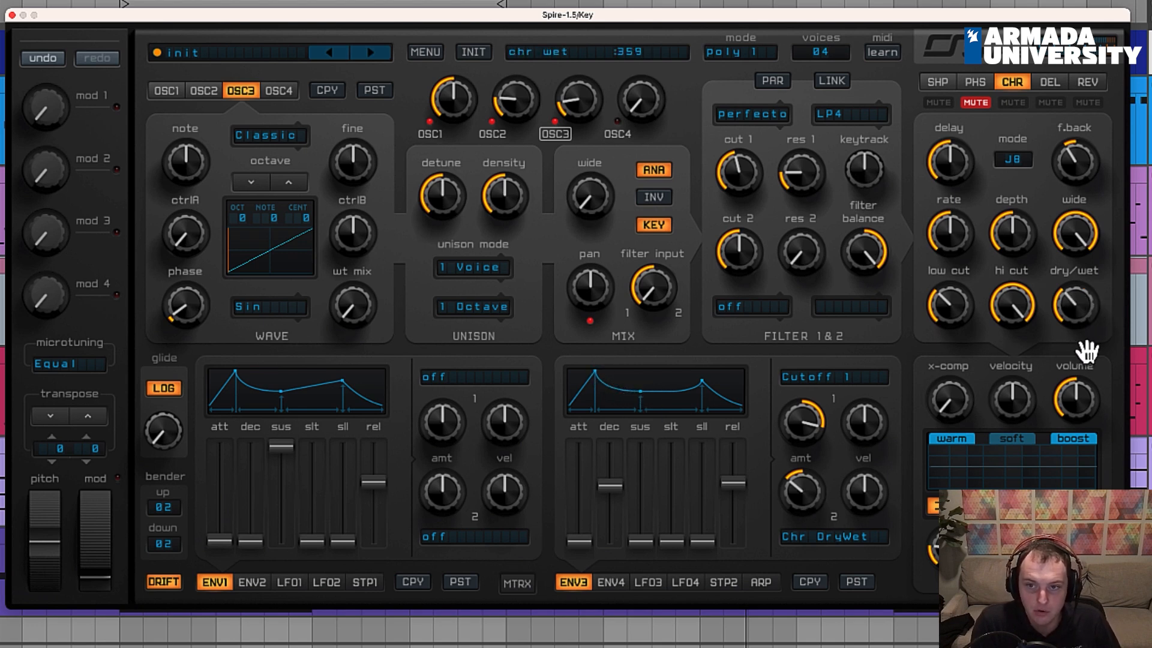
{"action": "left_click_drag", "start_coordinate": [1074, 303], "coordinate": [1083, 341]}
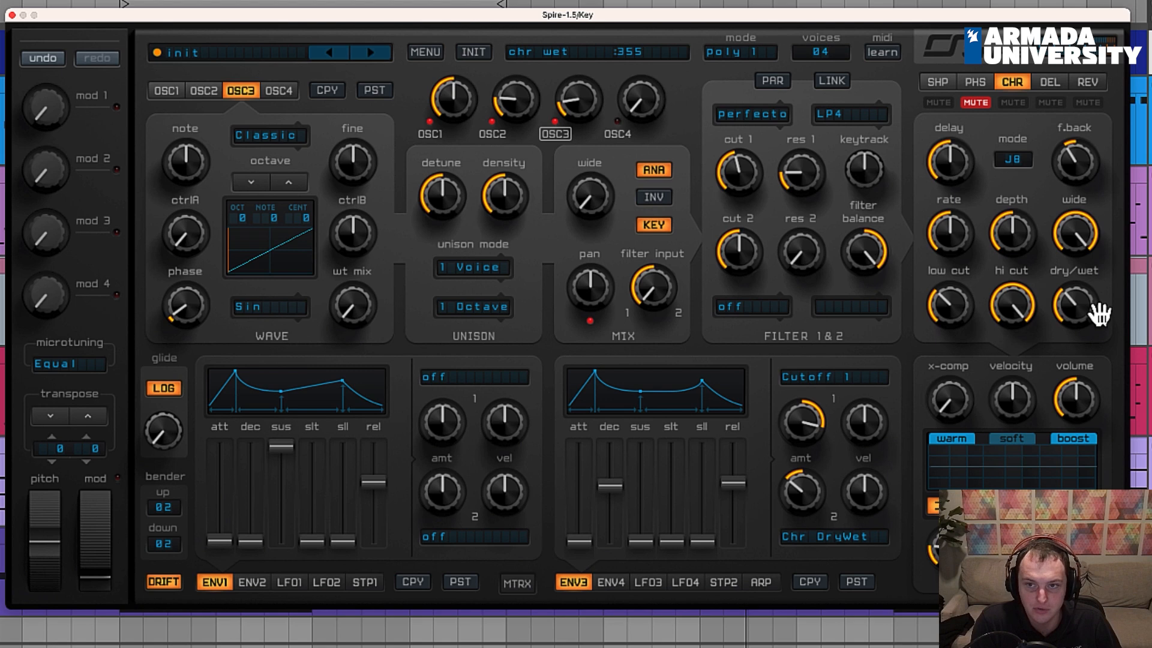
{"action": "left_click_drag", "start_coordinate": [1083, 298], "coordinate": [1083, 303]}
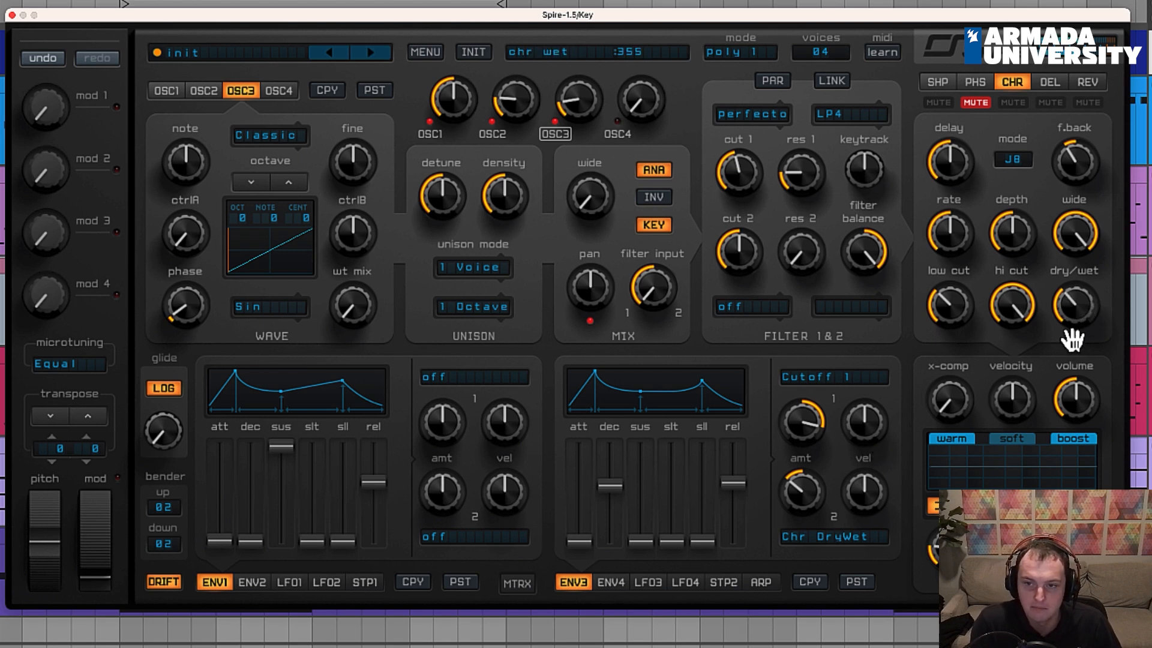
{"action": "mouse_move", "coordinate": [1083, 316]}
{"action": "left_mouse_down"}
{"action": "mouse_move", "coordinate": [1109, 292]}
{"action": "mouse_move", "coordinate": [1086, 324]}
{"action": "left_mouse_up"}
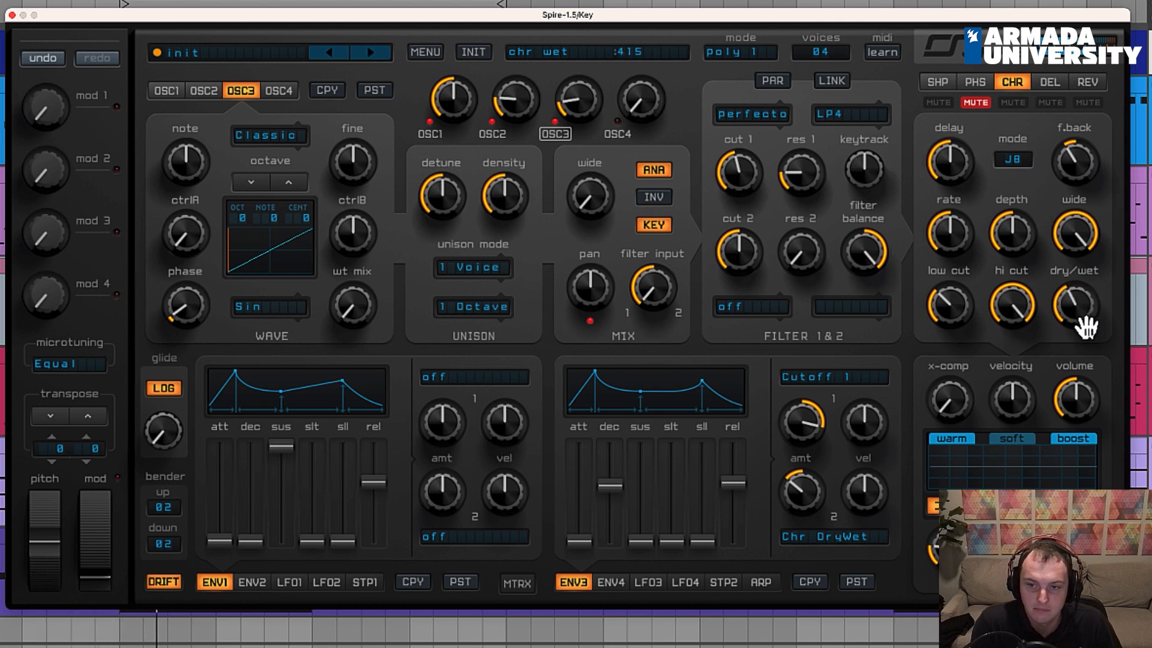
Balance envelope 3's second modulation amount near 229 against a chorus dry/wet of about 407.
{"action": "left_click_drag", "start_coordinate": [827, 503], "coordinate": [823, 508]}
{"action": "left_click_drag", "start_coordinate": [1096, 311], "coordinate": [1097, 307]}
{"action": "left_click_drag", "start_coordinate": [819, 500], "coordinate": [814, 495]}
{"action": "left_click_drag", "start_coordinate": [1089, 333], "coordinate": [1083, 318]}
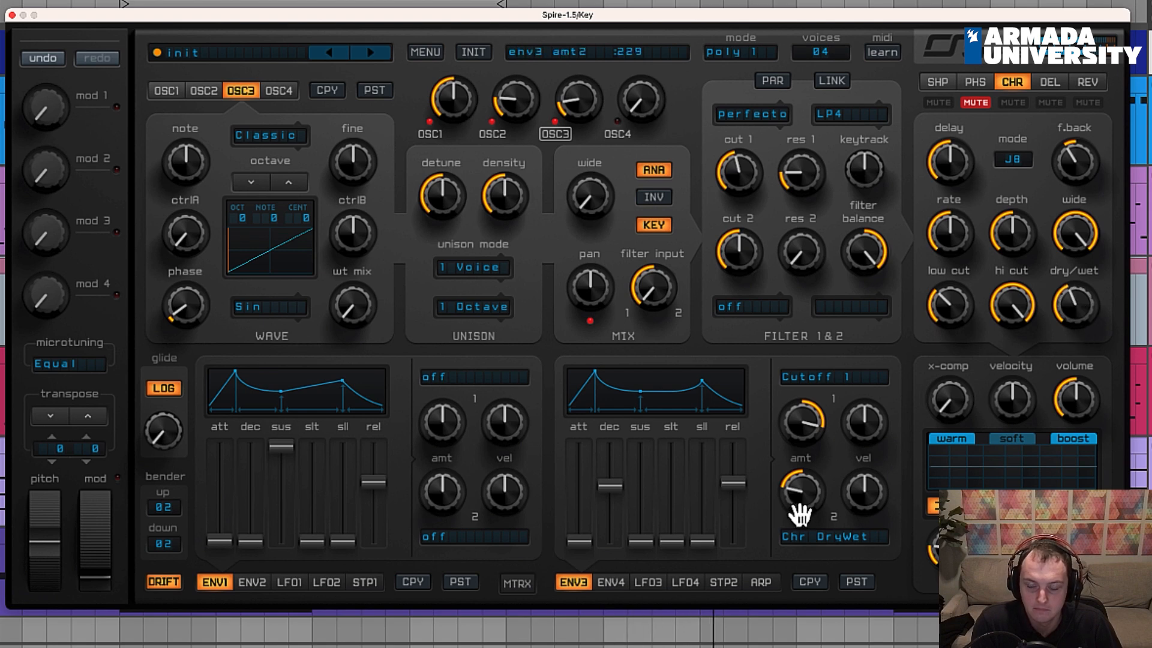
{"action": "left_click_drag", "start_coordinate": [802, 507], "coordinate": [801, 513]}
{"action": "left_click_drag", "start_coordinate": [1070, 318], "coordinate": [1091, 318]}
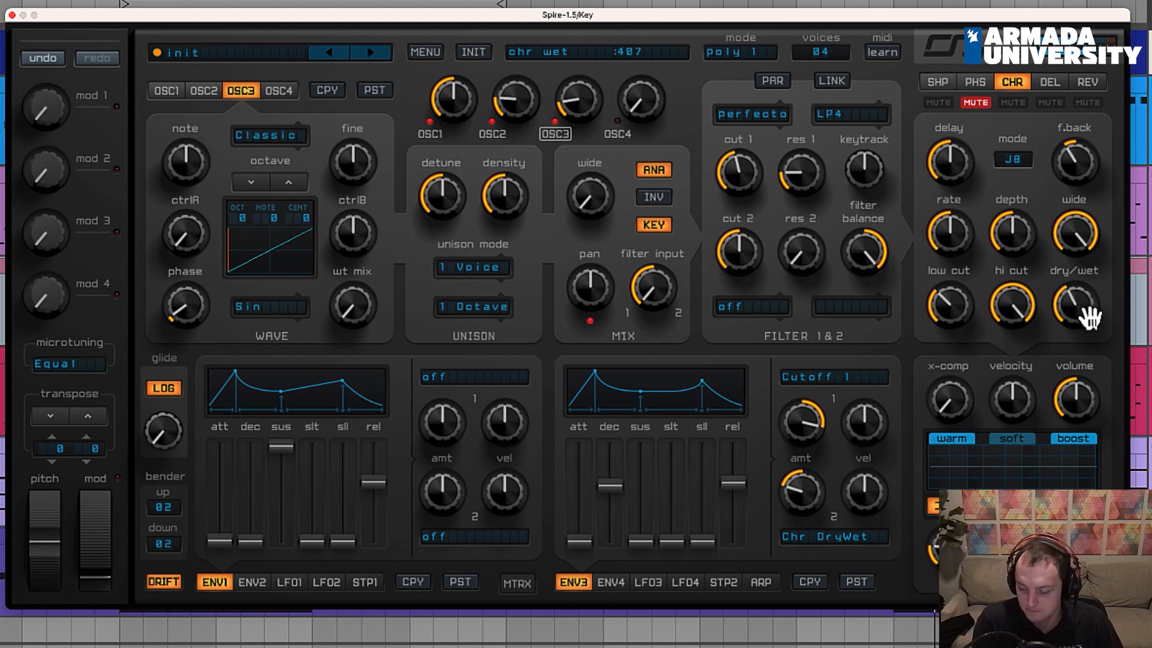
Add warm shaper distortion with low drive and dry/wet at about 56.
{"action": "left_click", "coordinate": [940, 84]}
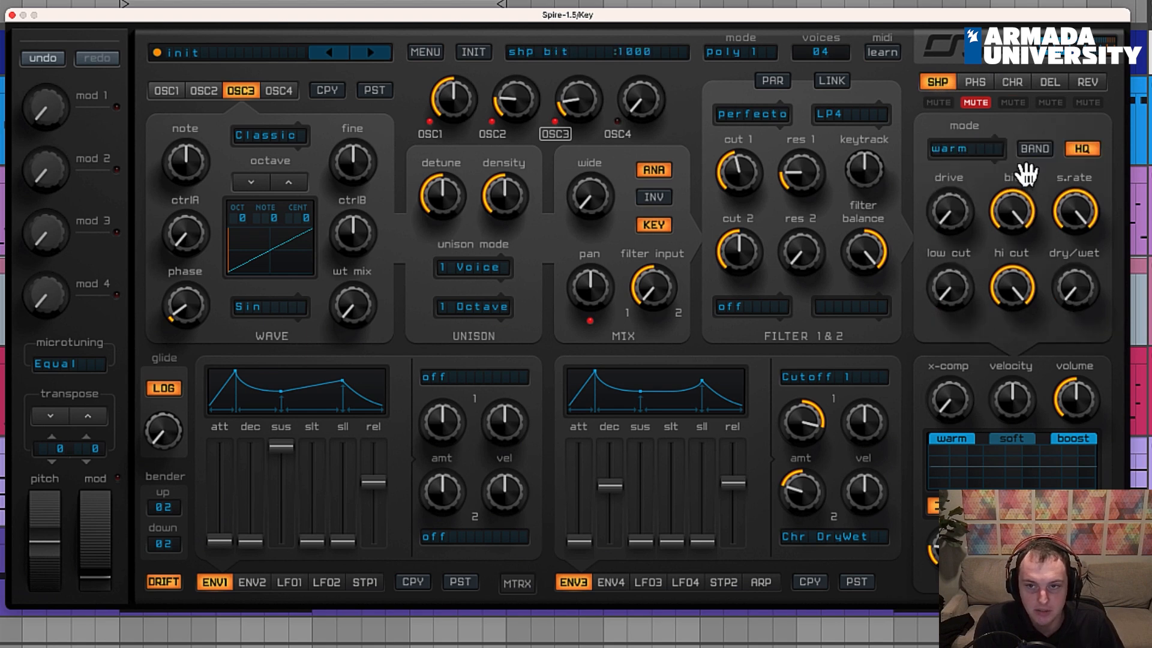
{"action": "left_click", "coordinate": [965, 150]}
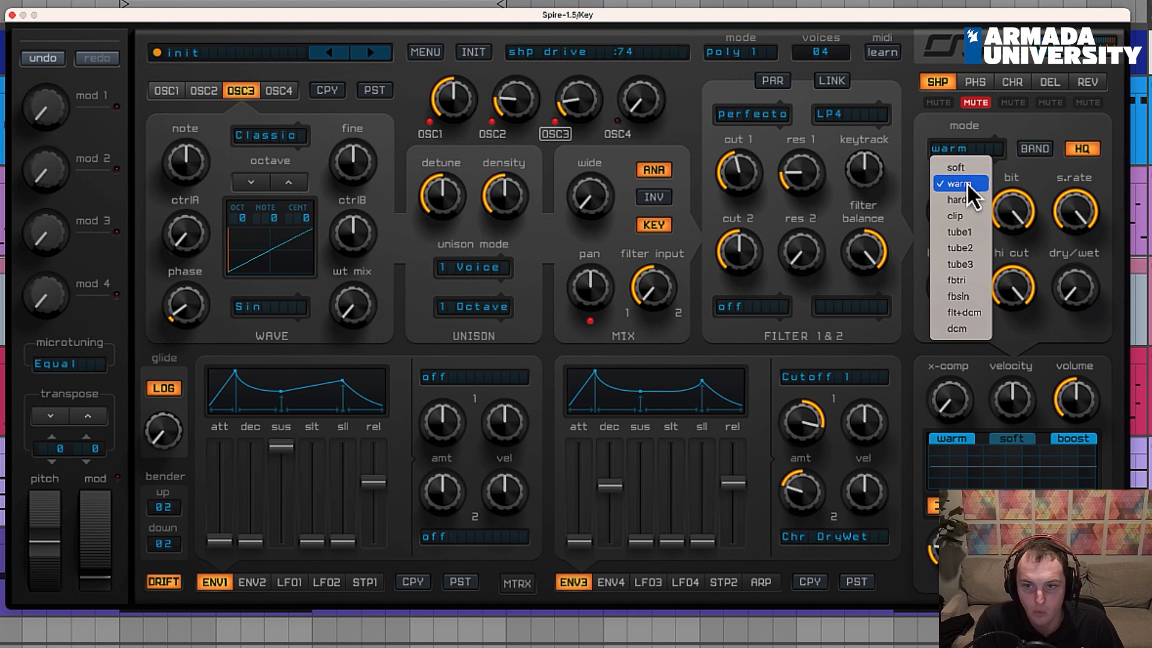
{"action": "left_click", "coordinate": [969, 147]}
{"action": "left_click", "coordinate": [967, 153]}
{"action": "left_click", "coordinate": [966, 180]}
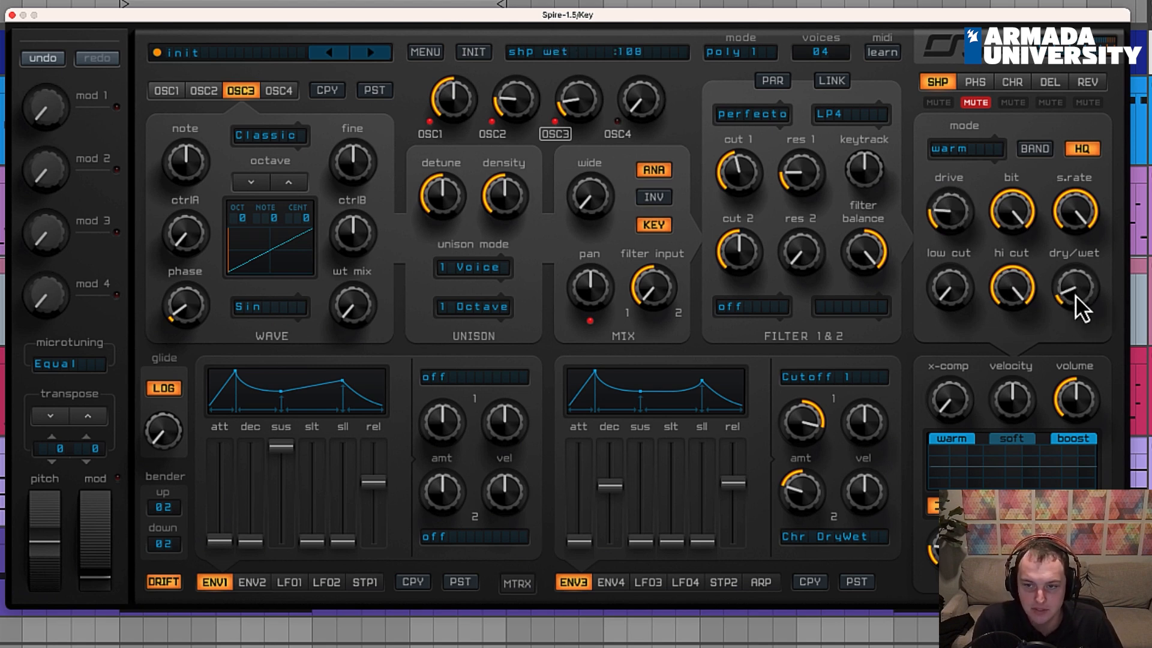
{"action": "left_click_drag", "start_coordinate": [1077, 289], "coordinate": [1080, 281]}
{"action": "left_click_drag", "start_coordinate": [960, 229], "coordinate": [961, 220]}
{"action": "left_click_drag", "start_coordinate": [1074, 303], "coordinate": [1075, 324]}
{"action": "left_click_drag", "start_coordinate": [962, 222], "coordinate": [962, 228]}
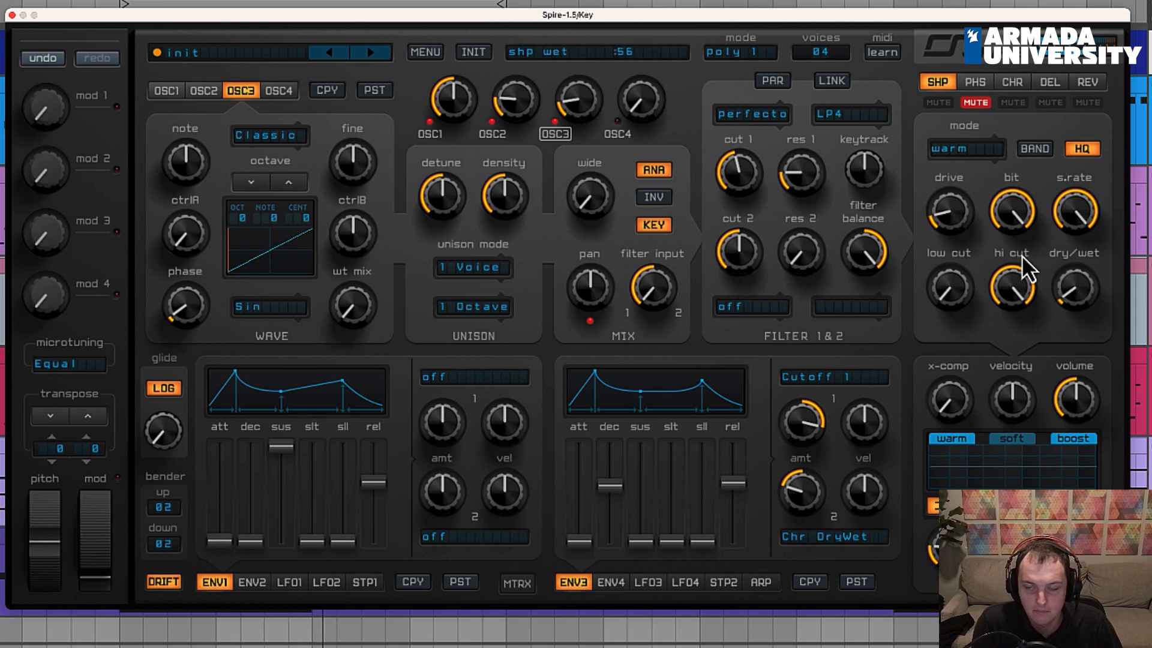
Reduce the shaper's sample rate slightly below 918, keep its dry/wet low and compare the sound with the shaper muted.
{"action": "left_click_drag", "start_coordinate": [1078, 224], "coordinate": [1082, 209]}
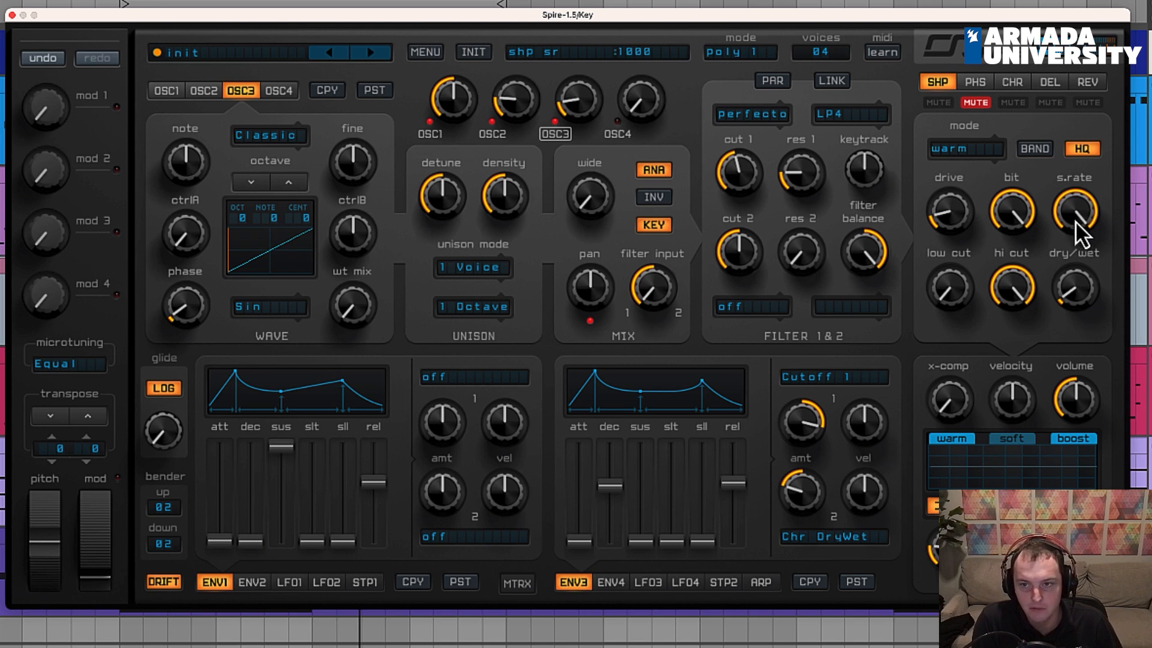
{"action": "mouse_move", "coordinate": [1078, 216]}
{"action": "left_mouse_down"}
{"action": "mouse_move", "coordinate": [1064, 211]}
{"action": "mouse_move", "coordinate": [1071, 200]}
{"action": "mouse_move", "coordinate": [1064, 242]}
{"action": "mouse_move", "coordinate": [1072, 223]}
{"action": "left_mouse_up"}
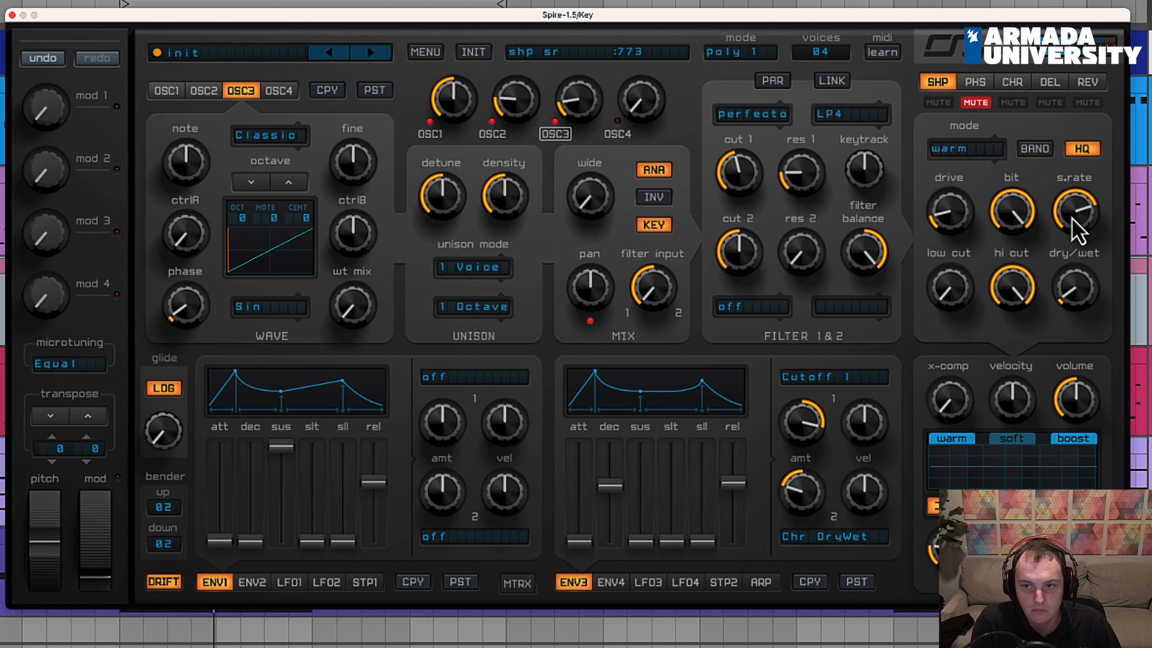
{"action": "left_click_drag", "start_coordinate": [1071, 218], "coordinate": [1072, 219]}
{"action": "left_click_drag", "start_coordinate": [1075, 280], "coordinate": [1075, 275]}
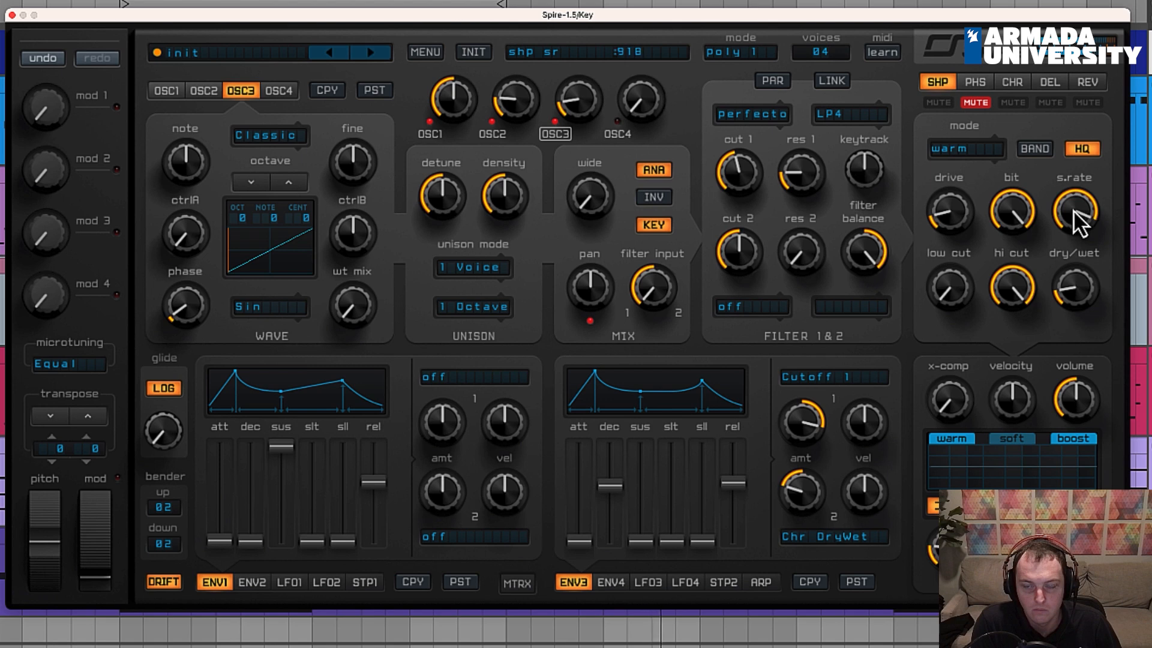
{"action": "left_click", "coordinate": [1075, 287]}
{"action": "left_click_drag", "start_coordinate": [1074, 274], "coordinate": [1072, 280]}
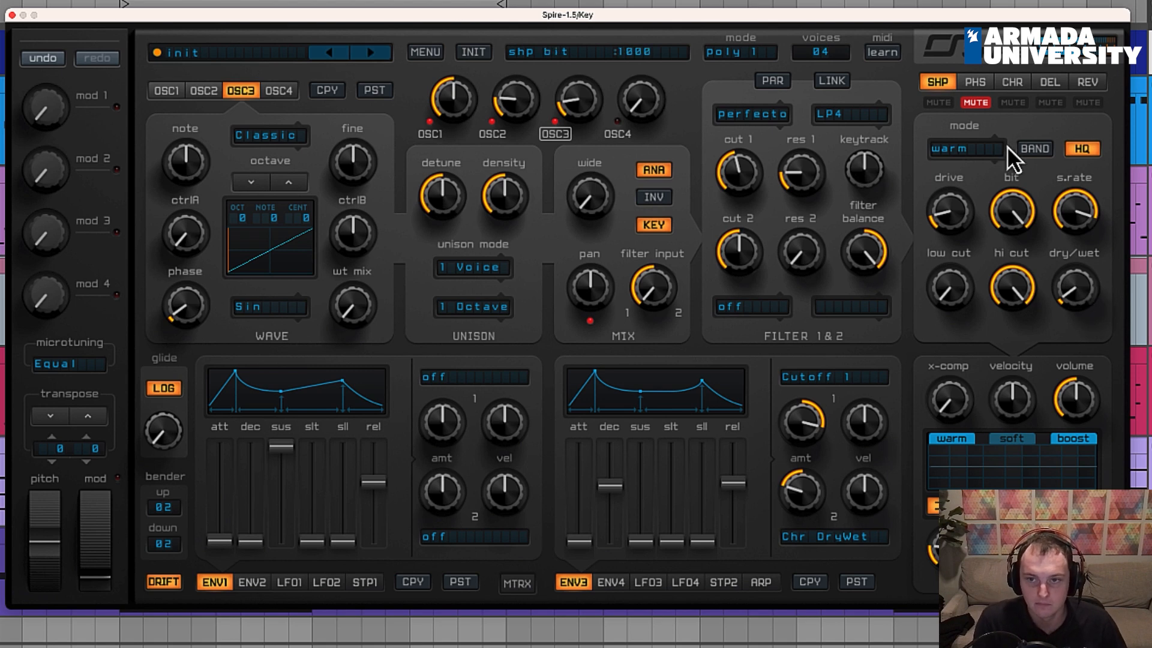
{"action": "left_click", "coordinate": [940, 103]}
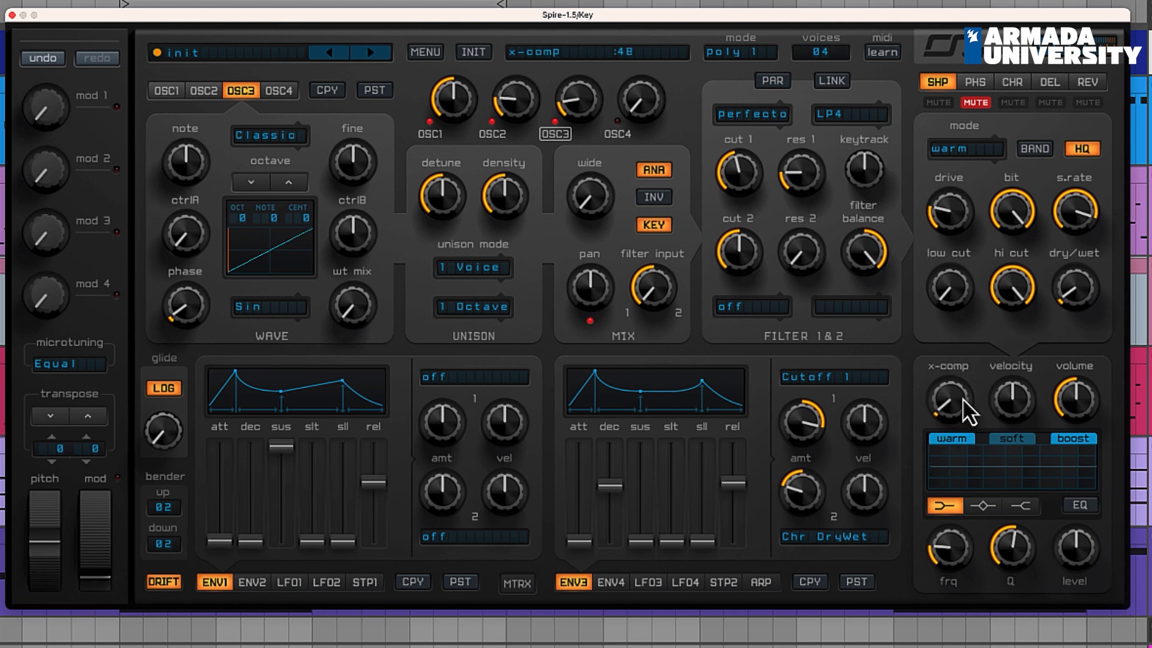
Add a small amount of x-comp, enable the EQ and cut its low band at frequency about 94.
{"action": "left_click_drag", "start_coordinate": [960, 405], "coordinate": [953, 409]}
{"action": "left_click", "coordinate": [1075, 508]}
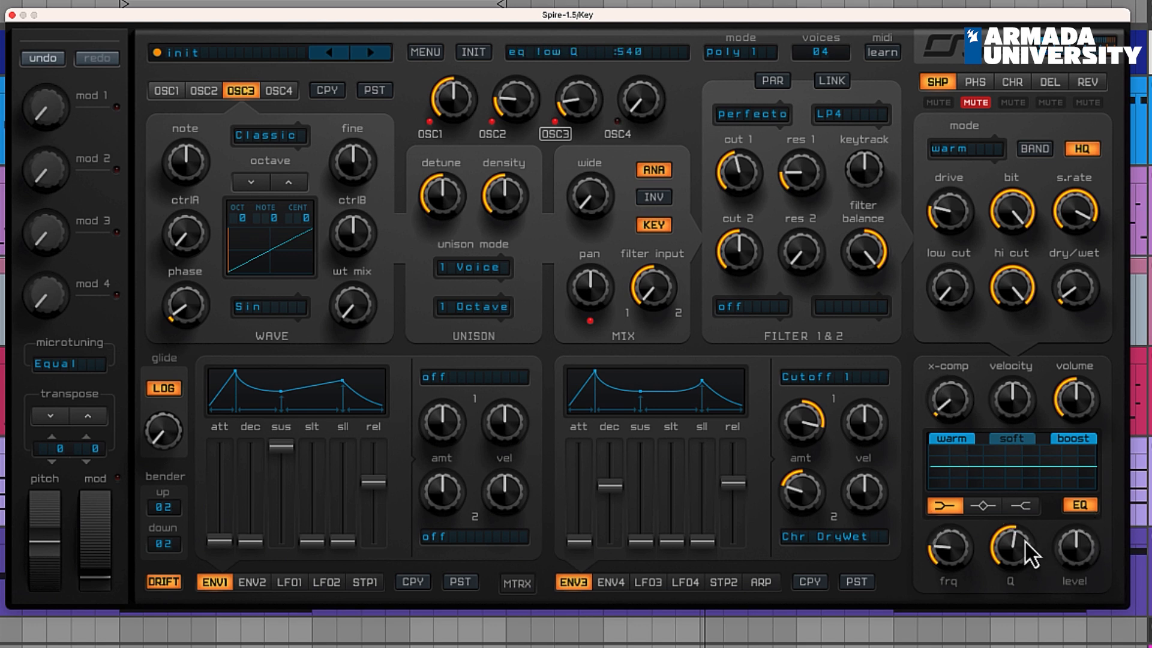
{"action": "left_click_drag", "start_coordinate": [1059, 543], "coordinate": [946, 552]}
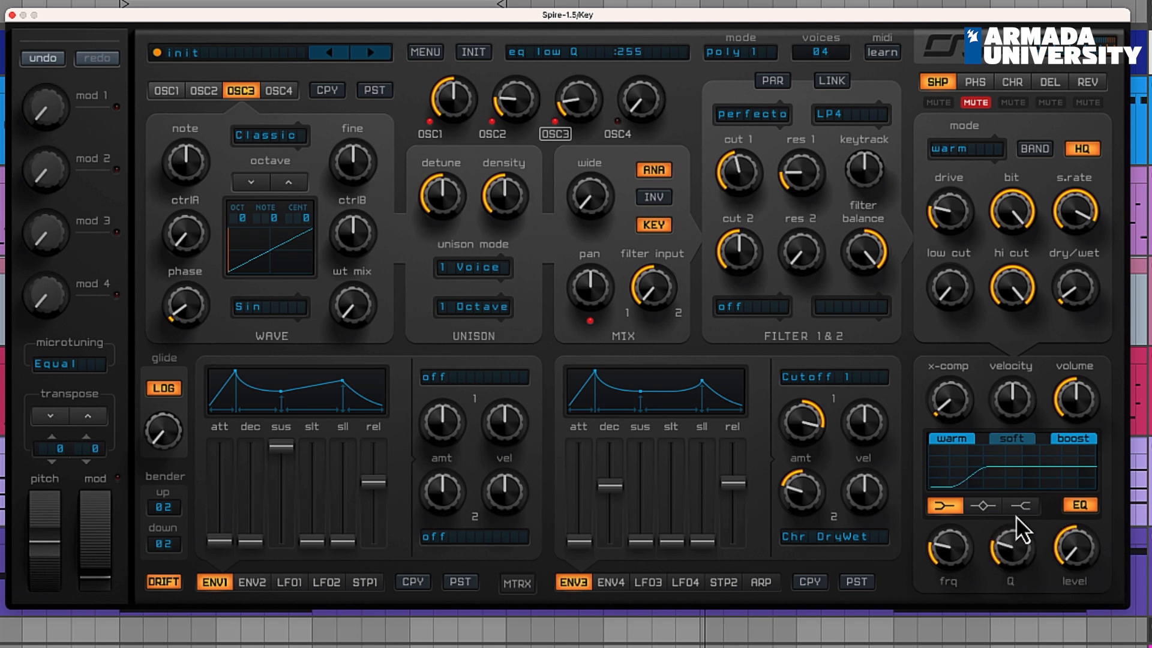
{"action": "left_click_drag", "start_coordinate": [945, 557], "coordinate": [944, 564]}
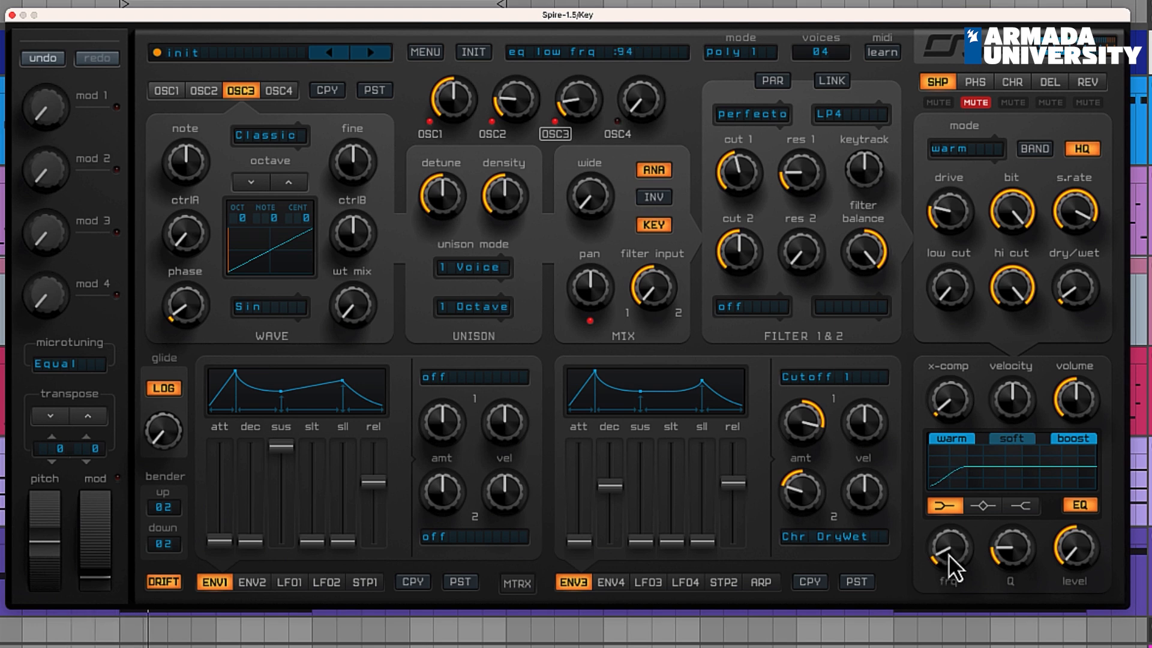
{"action": "left_click_drag", "start_coordinate": [1056, 553], "coordinate": [1075, 538]}
Give the EQ's mid band a slight boost with a higher Q and frequency at about 675.
{"action": "left_click", "coordinate": [1022, 507]}
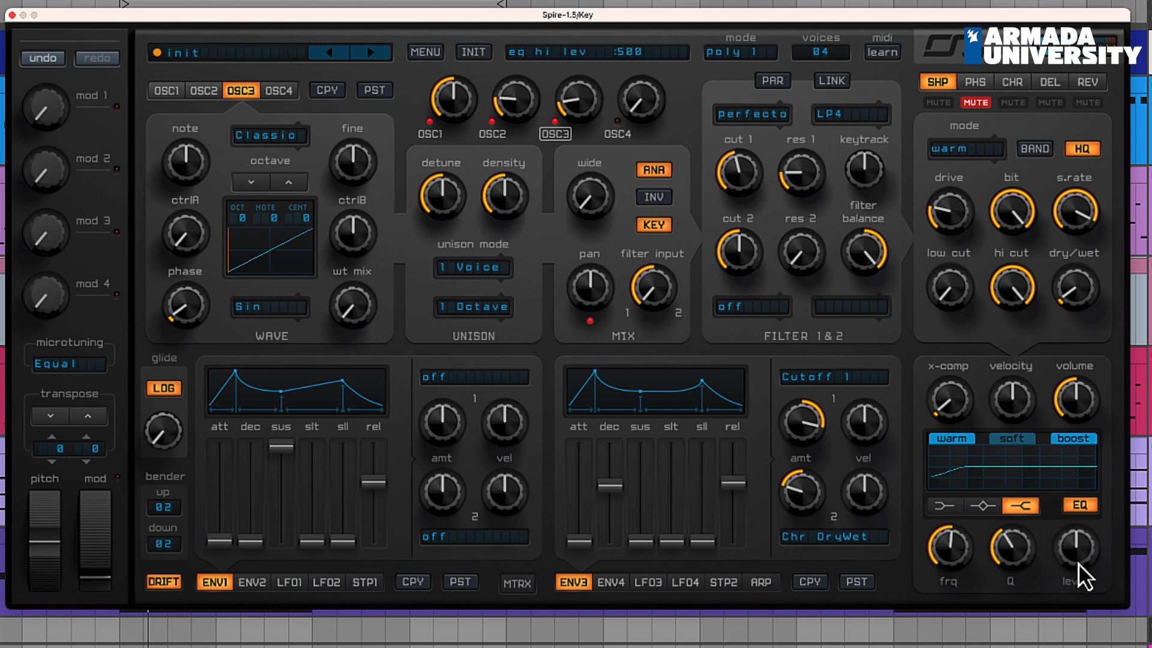
{"action": "left_click", "coordinate": [980, 506]}
{"action": "left_click_drag", "start_coordinate": [1074, 553], "coordinate": [1073, 542]}
{"action": "left_click_drag", "start_coordinate": [1005, 549], "coordinate": [973, 232]}
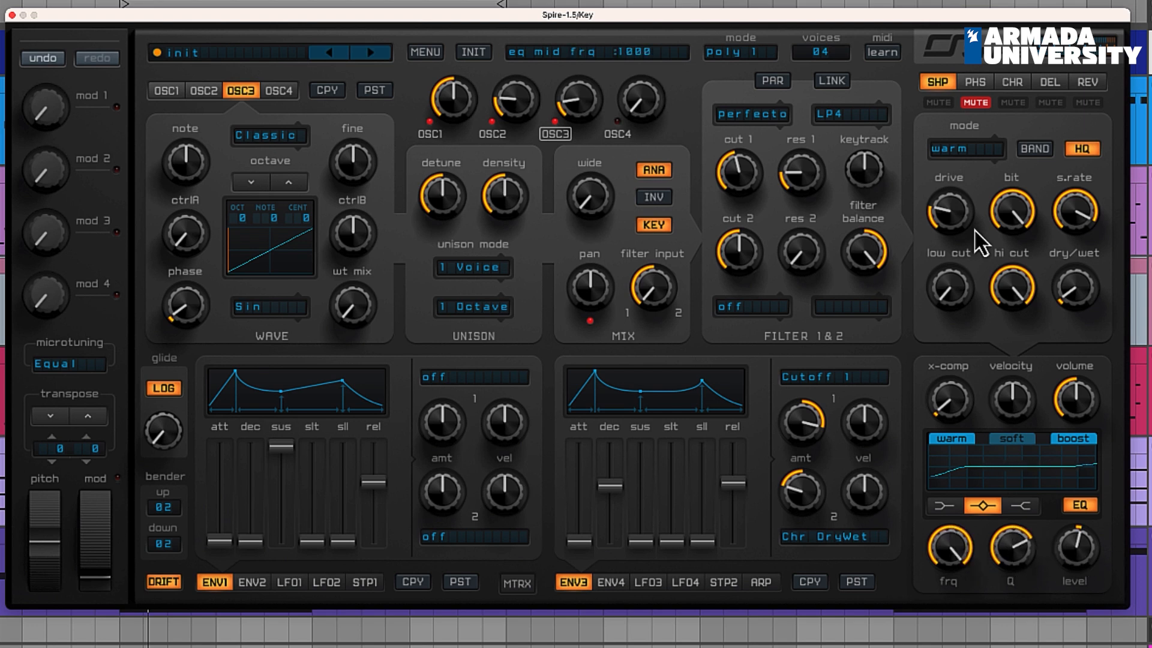
{"action": "left_click_drag", "start_coordinate": [965, 297], "coordinate": [949, 576]}
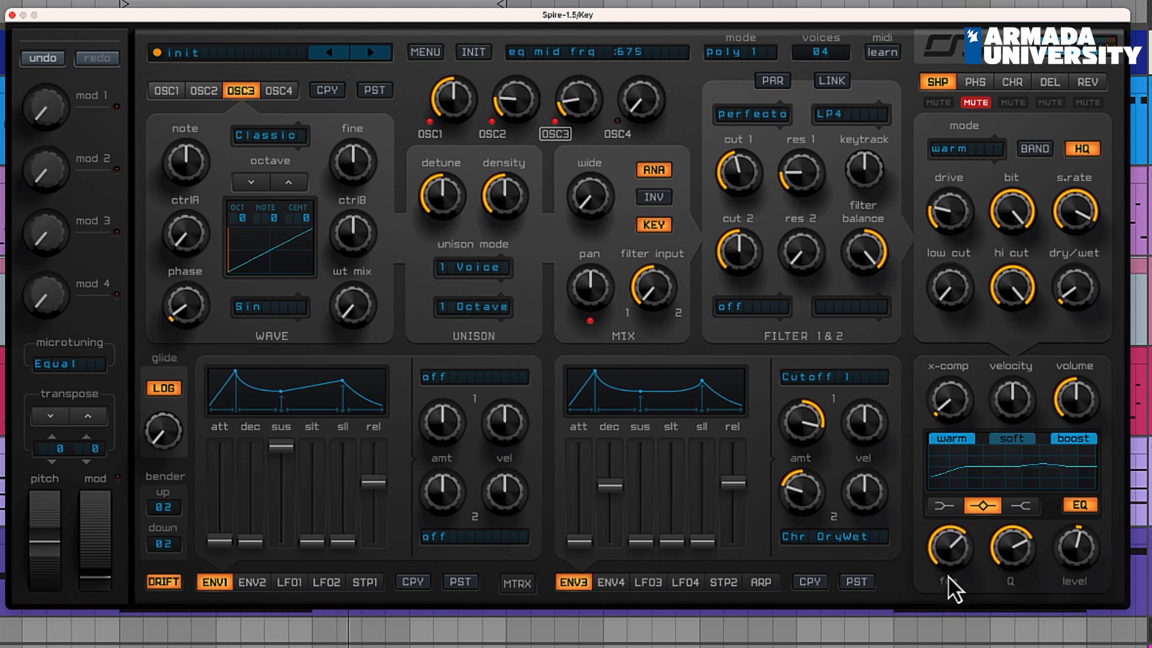
Sweep the EQ's mid band with a strong boost, narrowing its Q from 914 to 1000.
{"action": "left_click_drag", "start_coordinate": [1057, 553], "coordinate": [978, 546]}
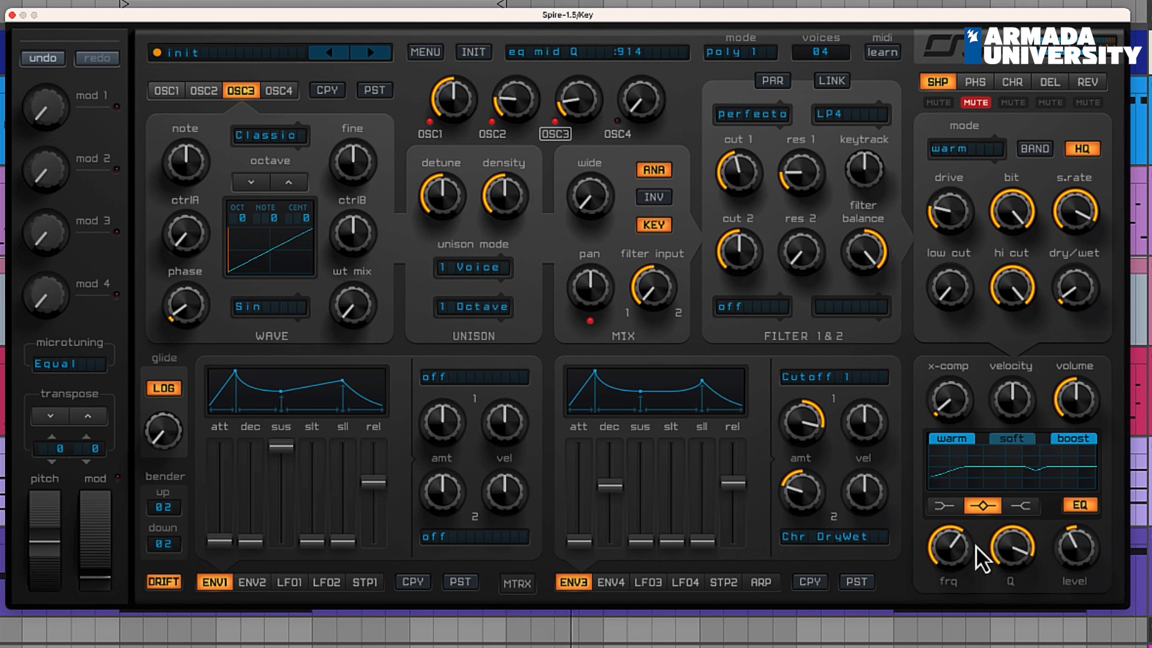
{"action": "left_click_drag", "start_coordinate": [1070, 538], "coordinate": [1091, 506]}
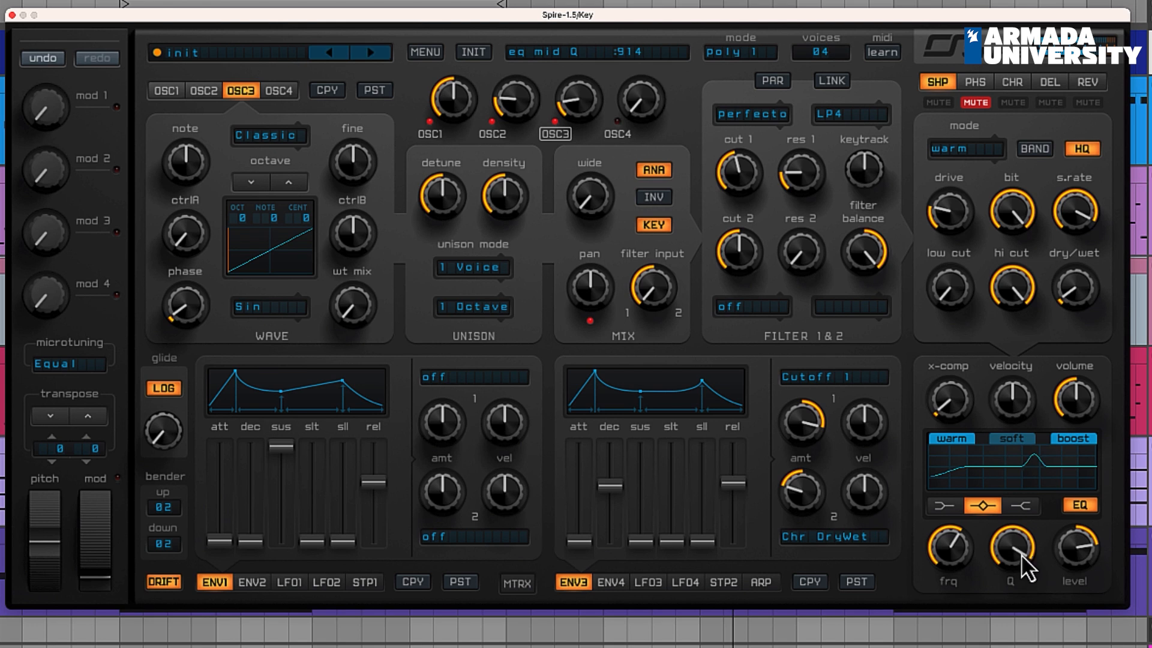
{"action": "mouse_move", "coordinate": [960, 555]}
{"action": "left_mouse_down"}
{"action": "mouse_move", "coordinate": [949, 553]}
{"action": "mouse_move", "coordinate": [962, 549]}
{"action": "left_mouse_up"}
{"action": "left_click_drag", "start_coordinate": [1077, 555], "coordinate": [1079, 553]}
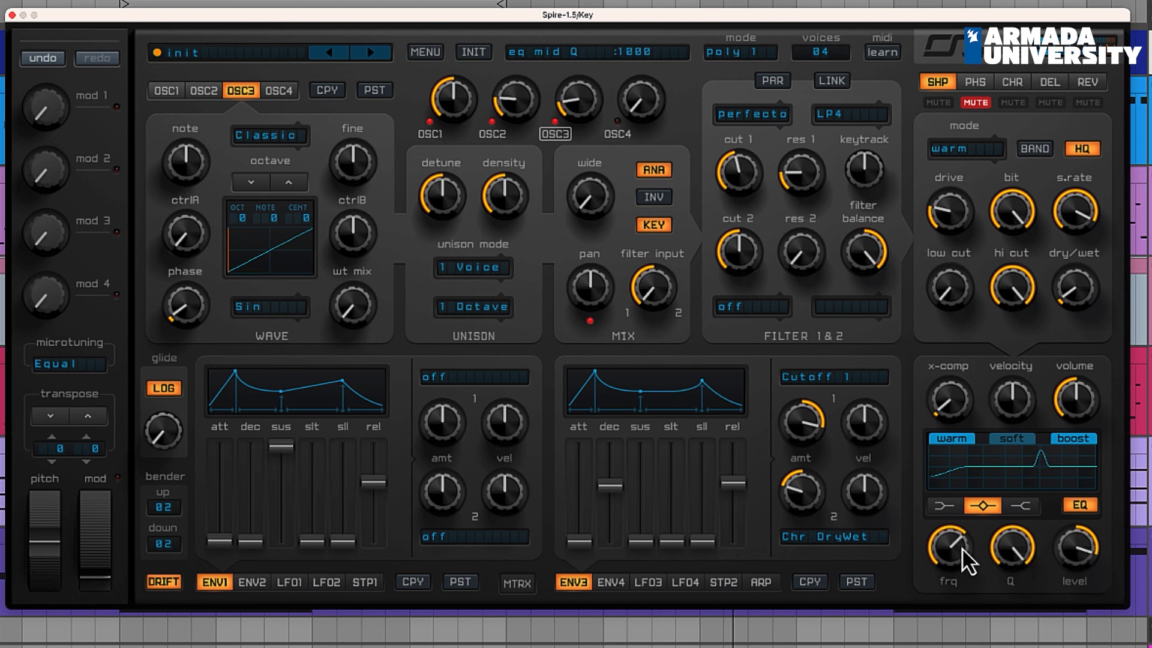
Cut the EQ's mid band with its frequency slightly above centre and Q at about 950.
{"action": "left_click_drag", "start_coordinate": [955, 550], "coordinate": [954, 559]}
{"action": "left_click_drag", "start_coordinate": [1078, 553], "coordinate": [1056, 608]}
{"action": "left_click_drag", "start_coordinate": [1006, 556], "coordinate": [1004, 560]}
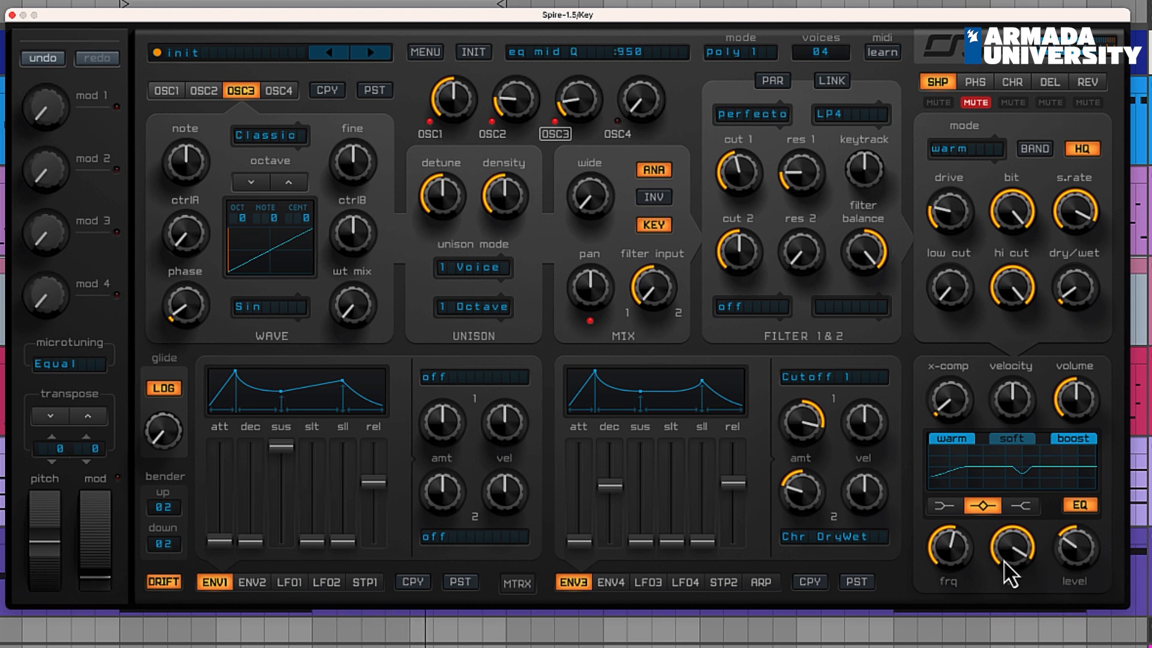
Compare the sound with the EQ bypassed, widen the mid band and set its level to 349.
{"action": "left_click", "coordinate": [1076, 506]}
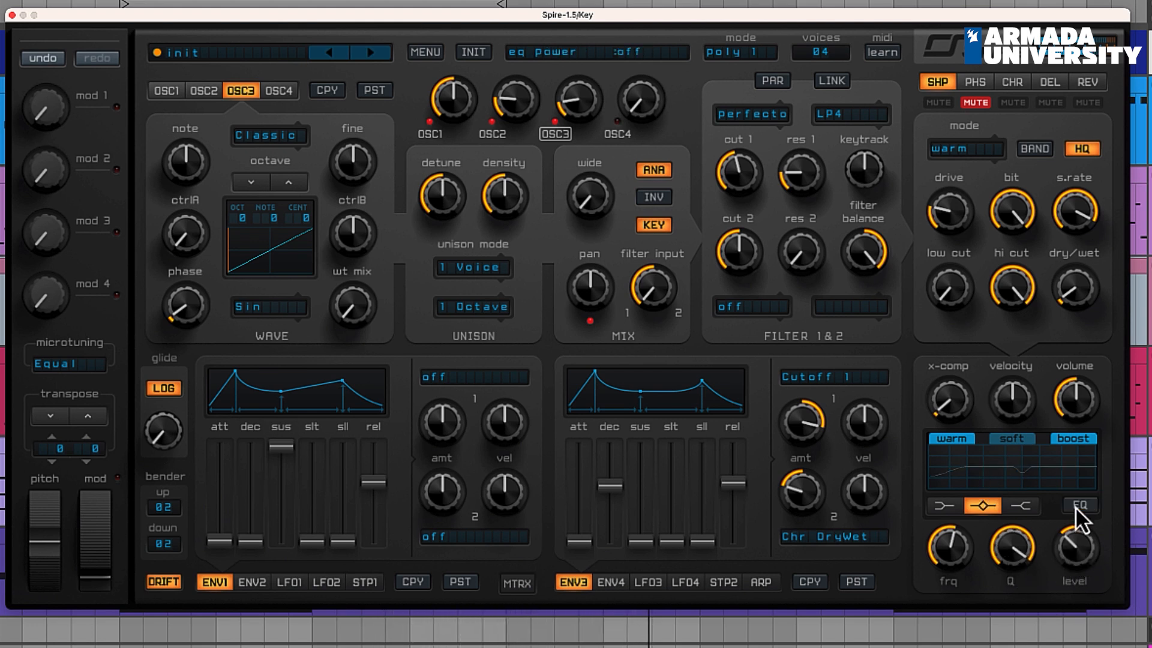
{"action": "left_click", "coordinate": [1075, 506]}
{"action": "left_click_drag", "start_coordinate": [1026, 536], "coordinate": [1011, 557]}
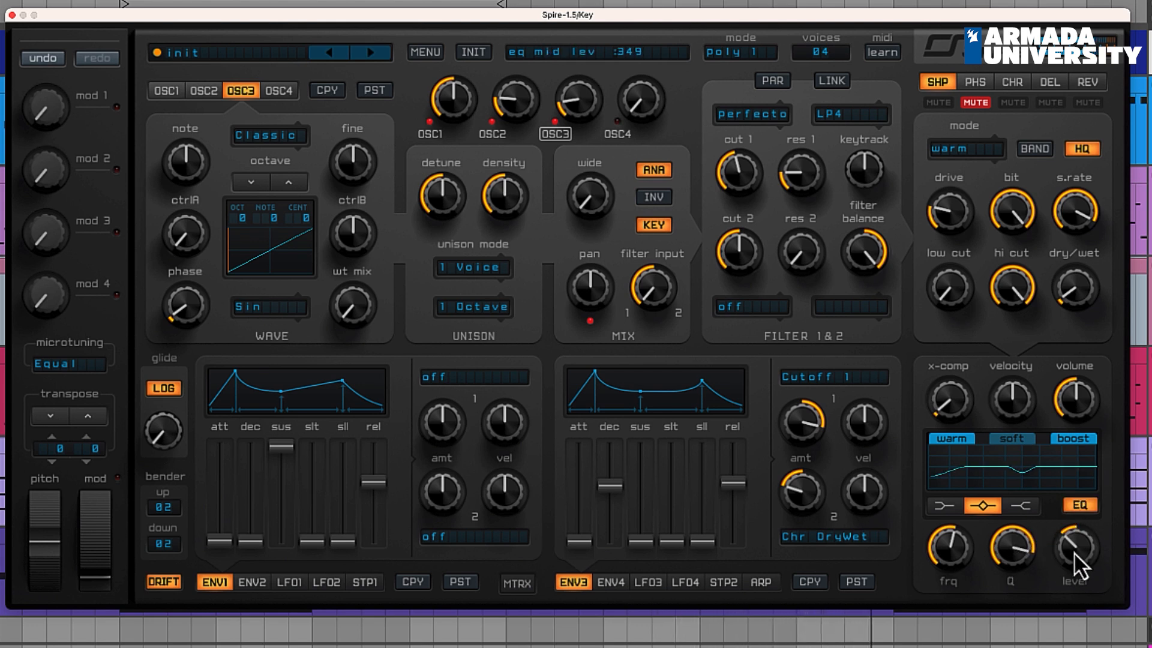
Boost the EQ's high band slightly to level 522 and ease the mid band's cut to level 428.
{"action": "left_click", "coordinate": [1020, 506]}
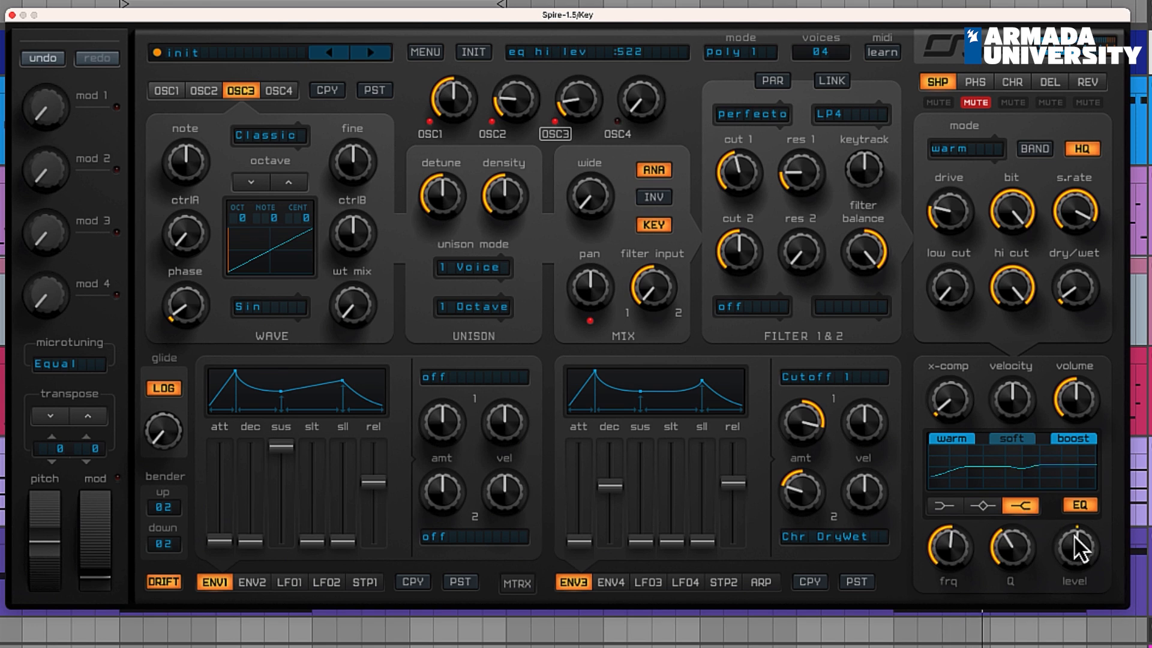
{"action": "left_click", "coordinate": [983, 506]}
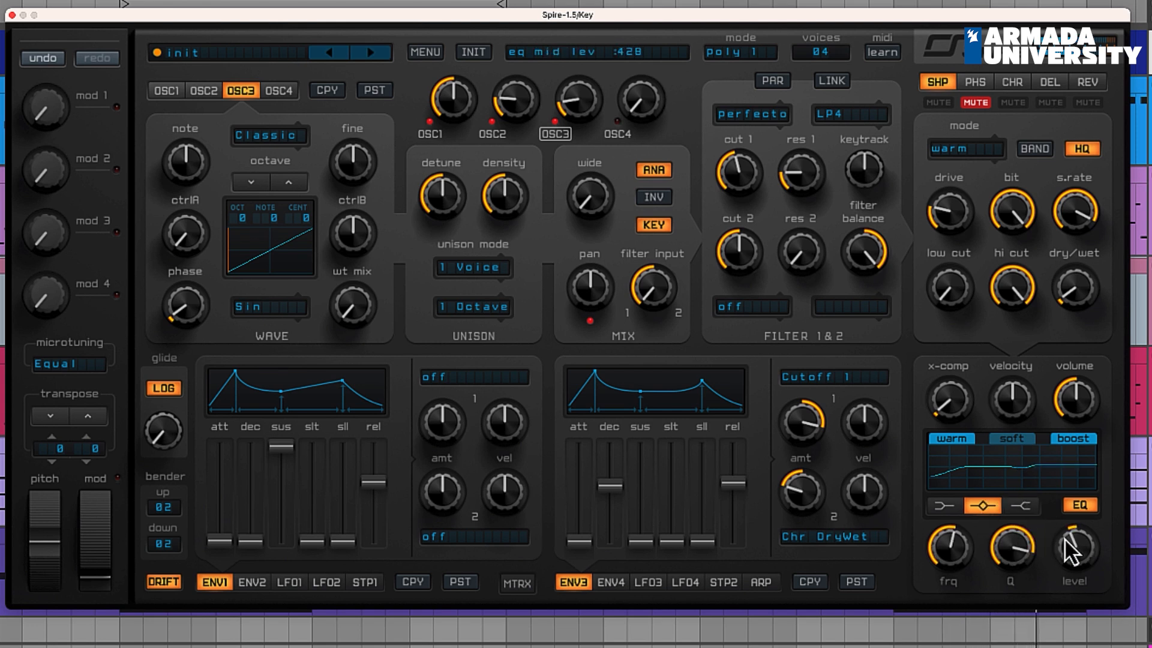
{"action": "left_click", "coordinate": [1023, 509]}
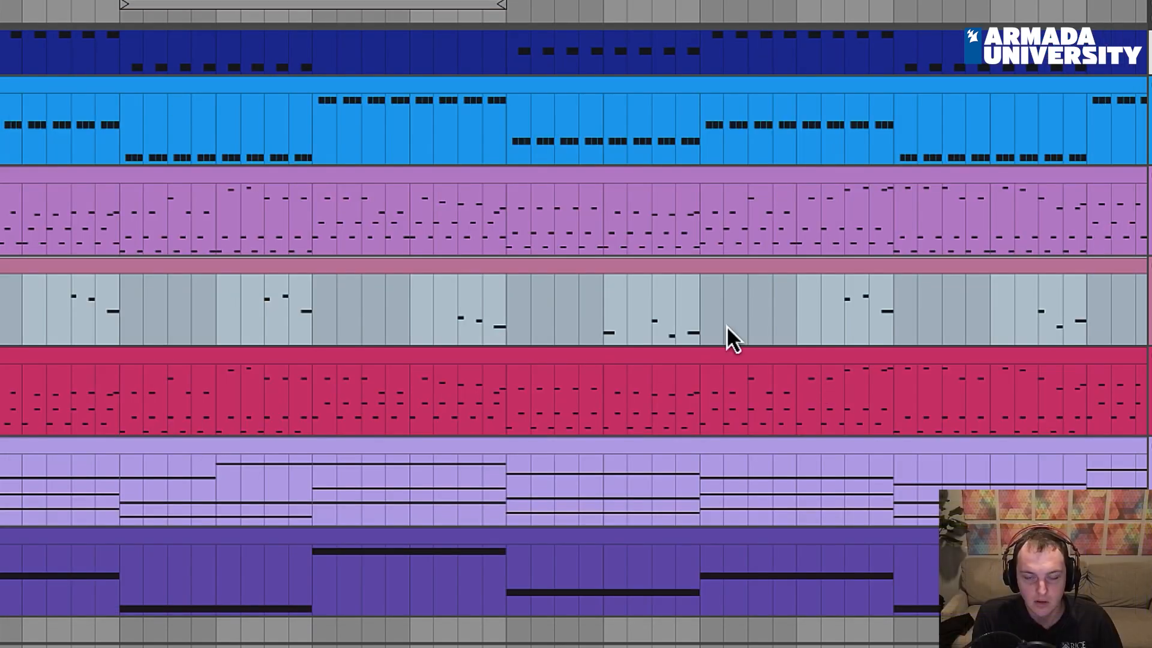
Solo the Lead together with the Key and lower the Key track's volume to -3.3 dB during playback.
{"action": "left_click_drag", "start_coordinate": [28, 2], "coordinate": [33, 1]}
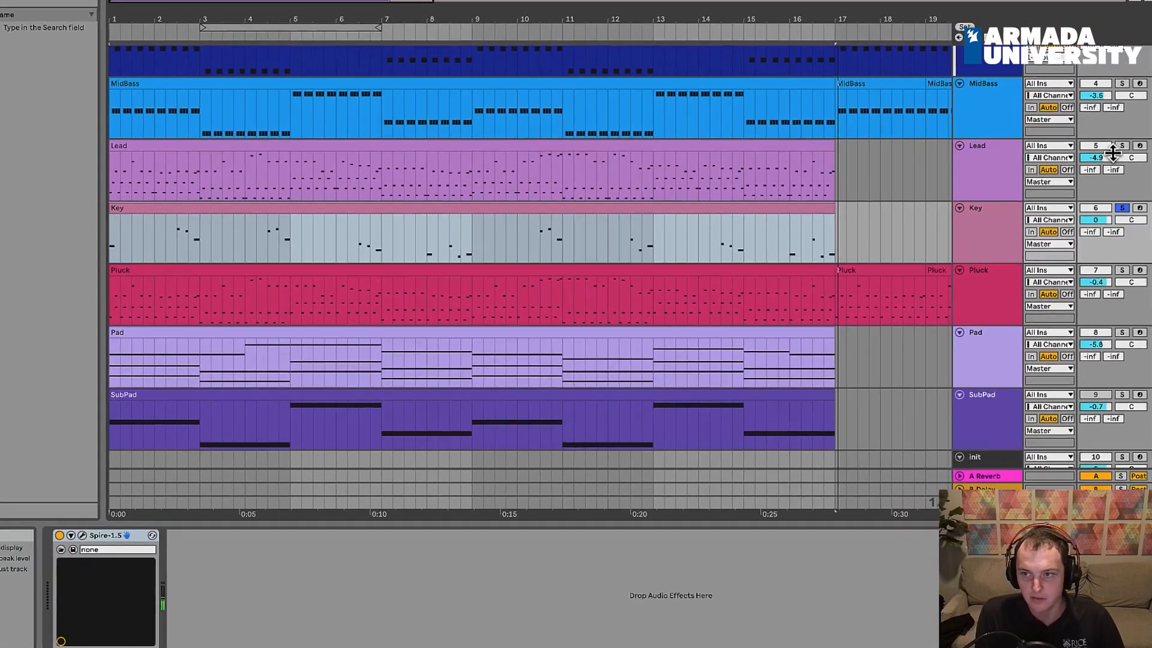
{"action": "left_click", "coordinate": [1112, 145], "text": "super"}
{"action": "mouse_move", "coordinate": [1087, 218]}
{"action": "left_mouse_down"}
{"action": "mouse_move", "coordinate": [1089, 232]}
{"action": "mouse_move", "coordinate": [1089, 201]}
{"action": "mouse_move", "coordinate": [1084, 214]}
{"action": "left_mouse_up"}
{"action": "left_click", "coordinate": [1112, 145]}
{"action": "left_click", "coordinate": [1114, 144], "text": "super"}
{"action": "key", "text": "space"}
{"action": "left_click_drag", "start_coordinate": [1086, 221], "coordinate": [1088, 226]}
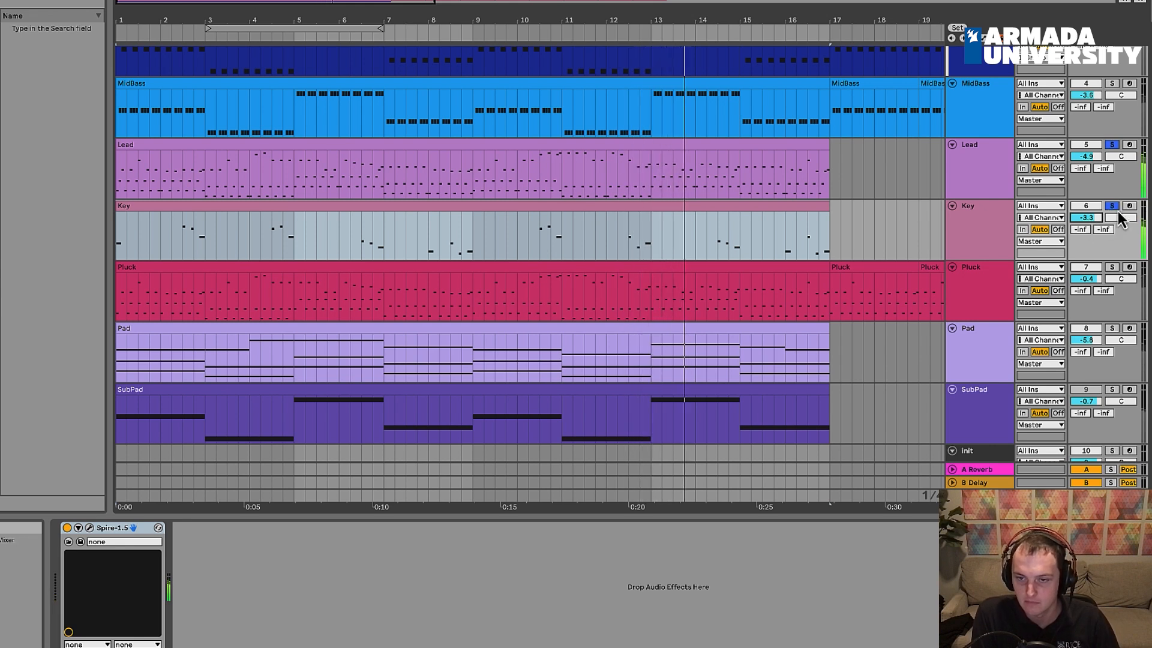
Copy the Lead track's kick-sidechained Compressor onto the Key track and play both layers from the start.
{"action": "left_click", "coordinate": [643, 394]}
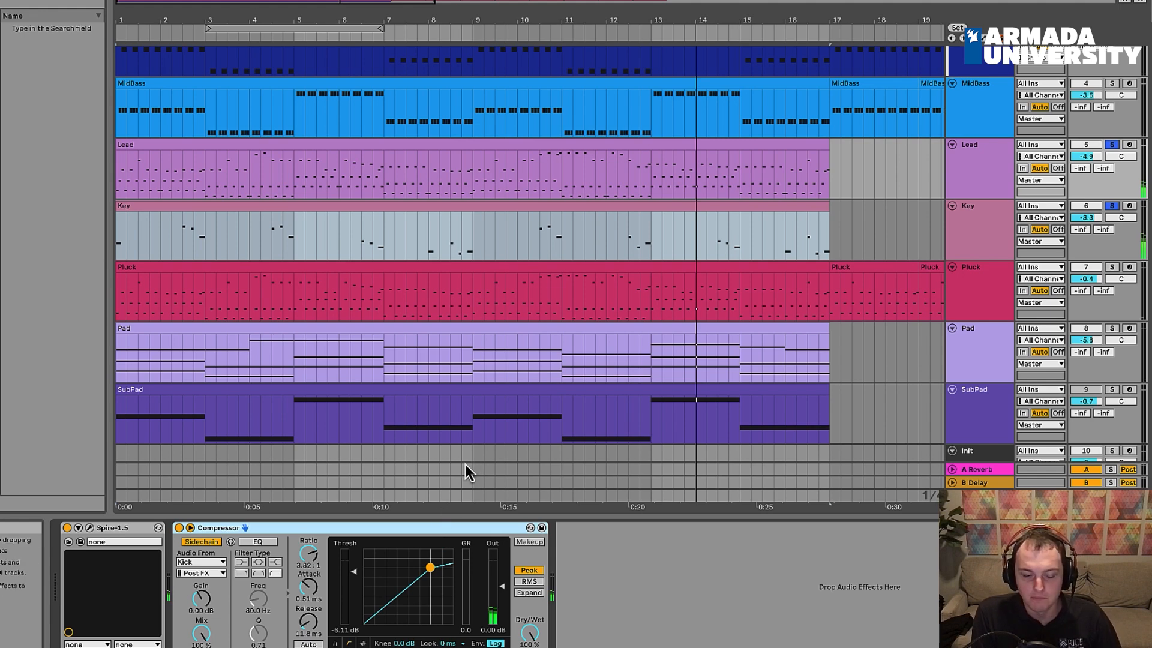
{"action": "key", "text": "Delete"}
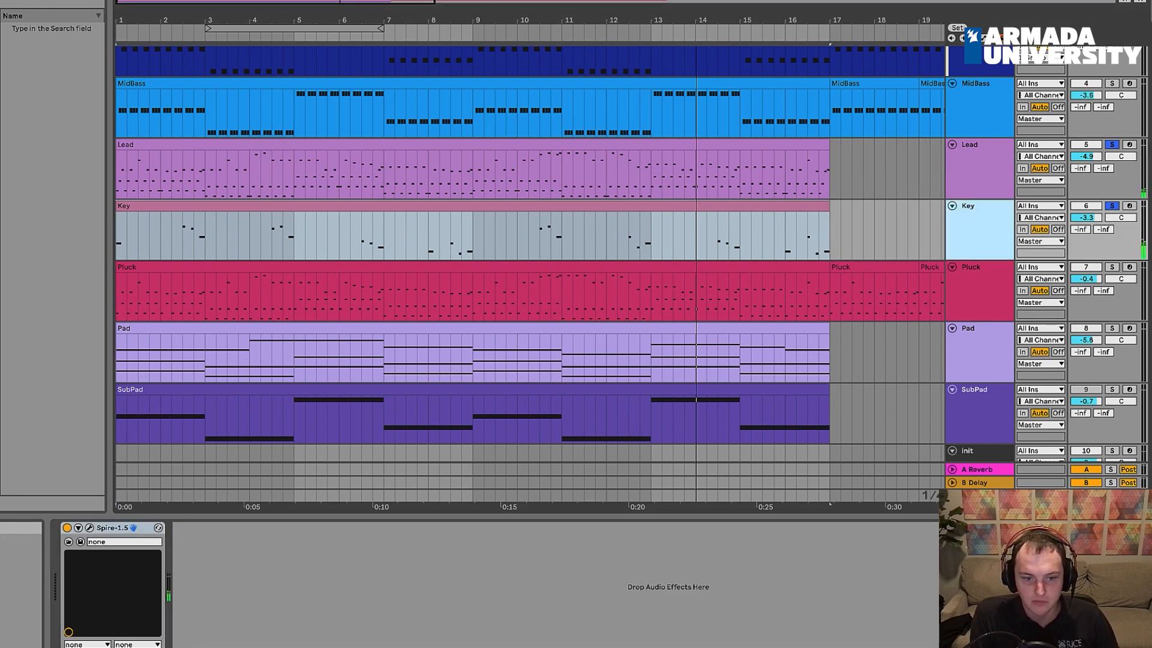
{"action": "key", "text": "ctrl+z"}
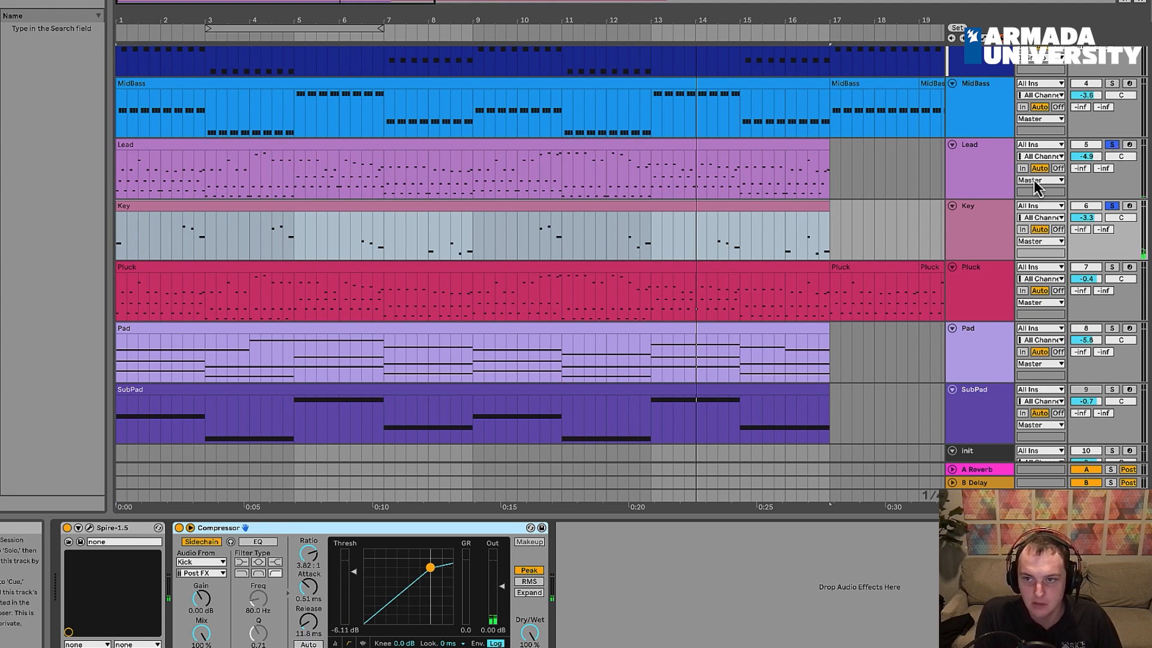
{"action": "left_click", "coordinate": [463, 257]}
{"action": "key", "text": "space"}
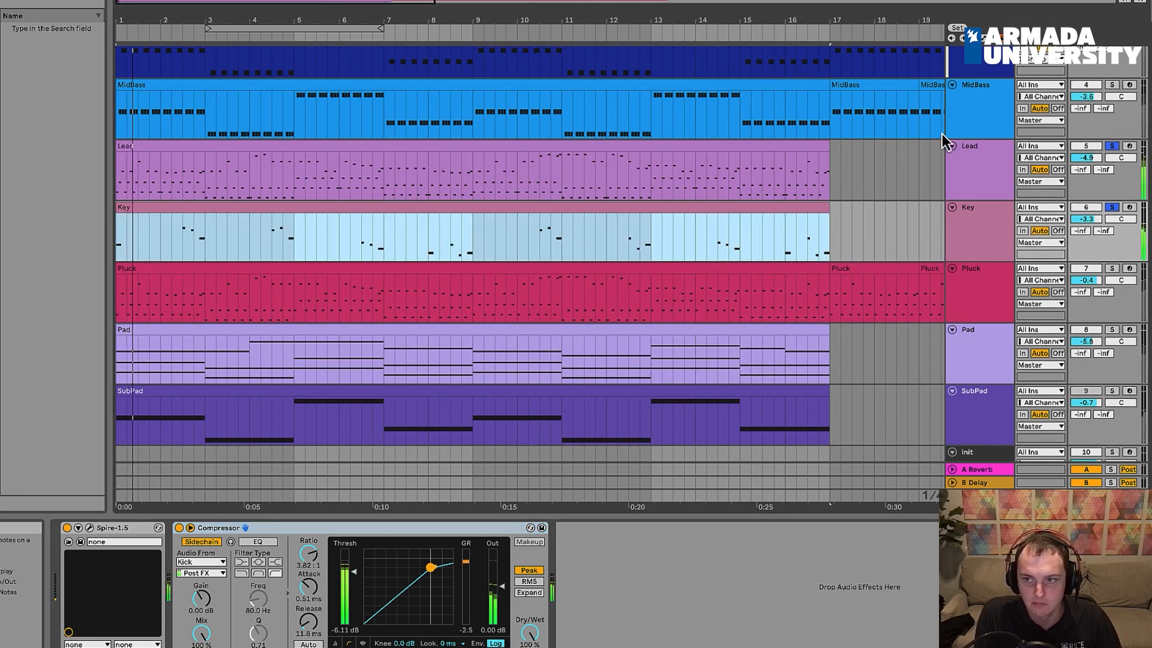
Unsolo the Lead and Key tracks and set the Key's volume to -3.7 dB against the full mix.
{"action": "left_click", "coordinate": [1112, 145]}
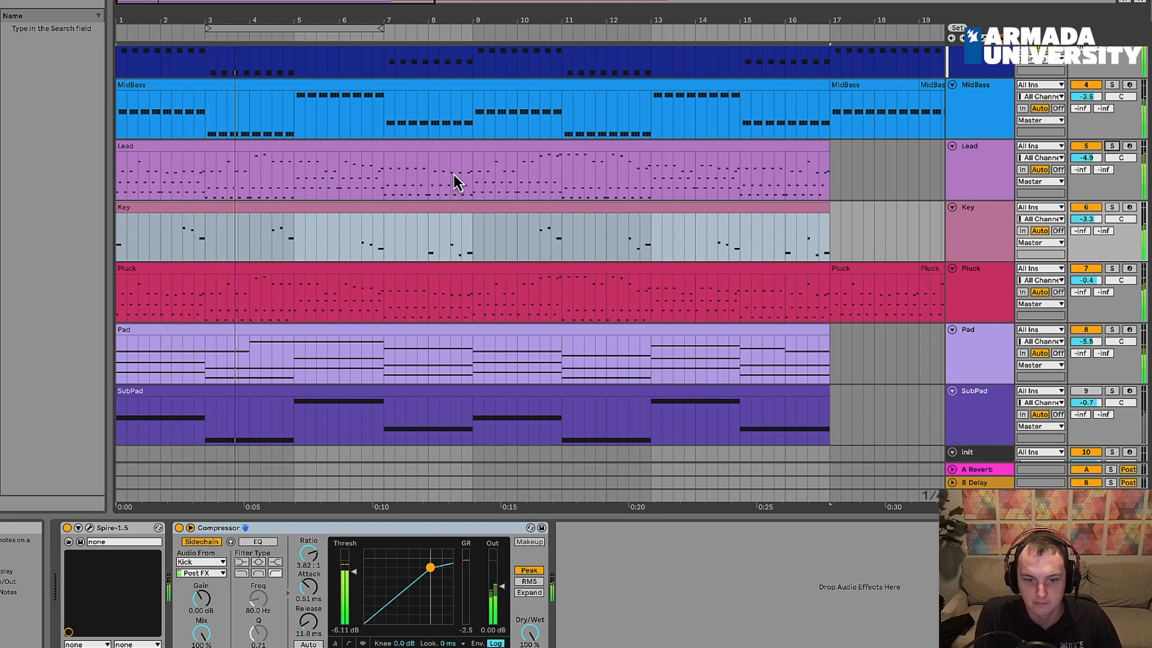
{"action": "left_click_drag", "start_coordinate": [1086, 219], "coordinate": [1086, 216]}
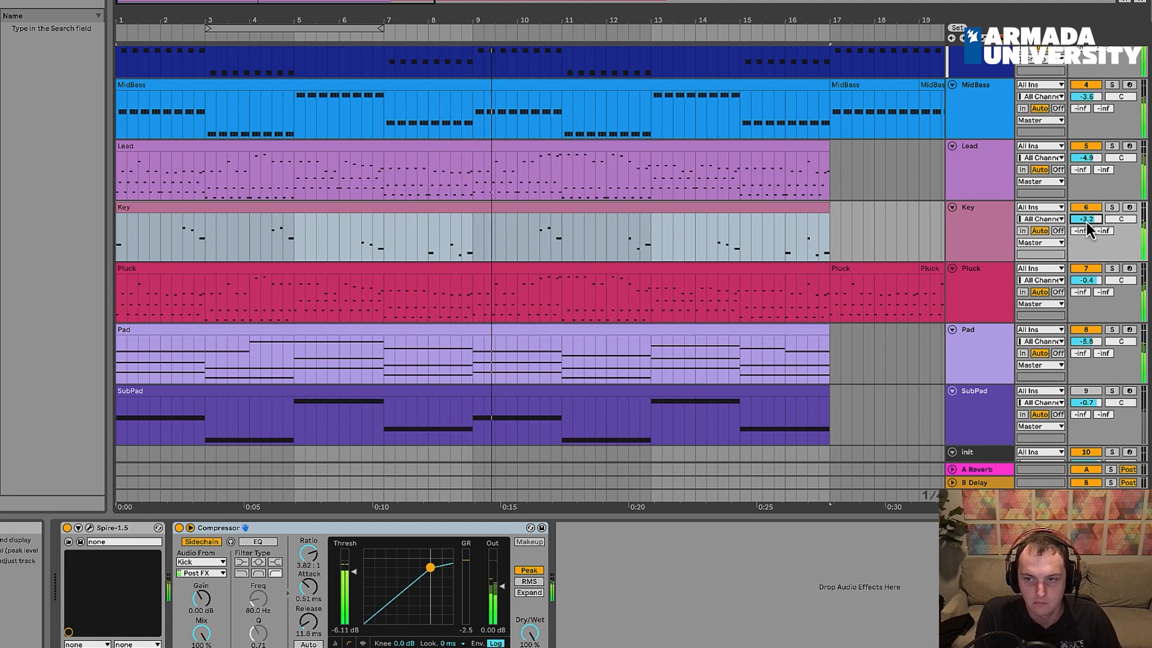
{"action": "left_click_drag", "start_coordinate": [1087, 220], "coordinate": [1087, 222]}
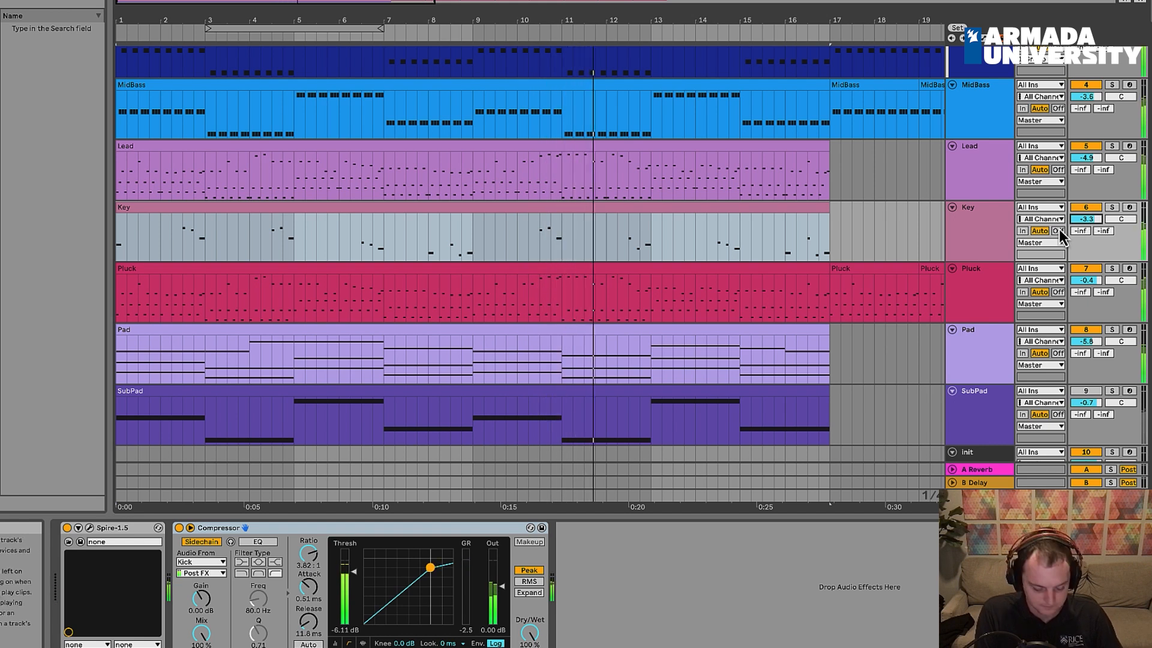
{"action": "left_click_drag", "start_coordinate": [1086, 218], "coordinate": [1085, 221]}
{"action": "key", "text": "space"}
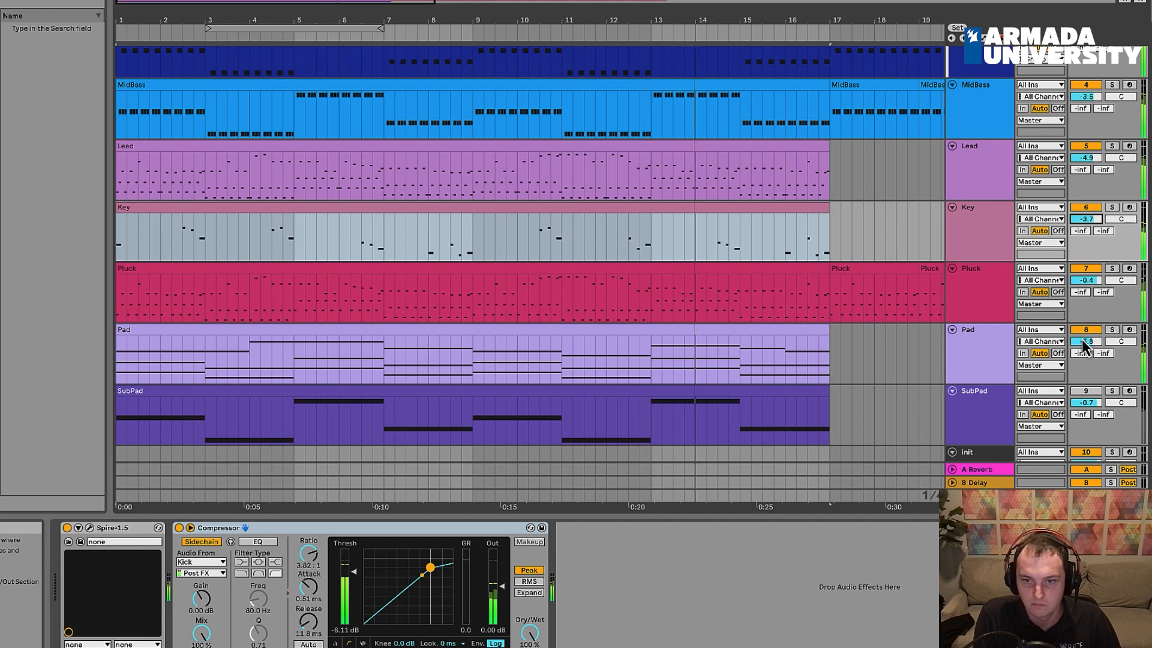
Insert 16 bars of empty time at the start of the arrangement.
{"action": "left_click_drag", "start_coordinate": [378, 18], "coordinate": [212, 11]}
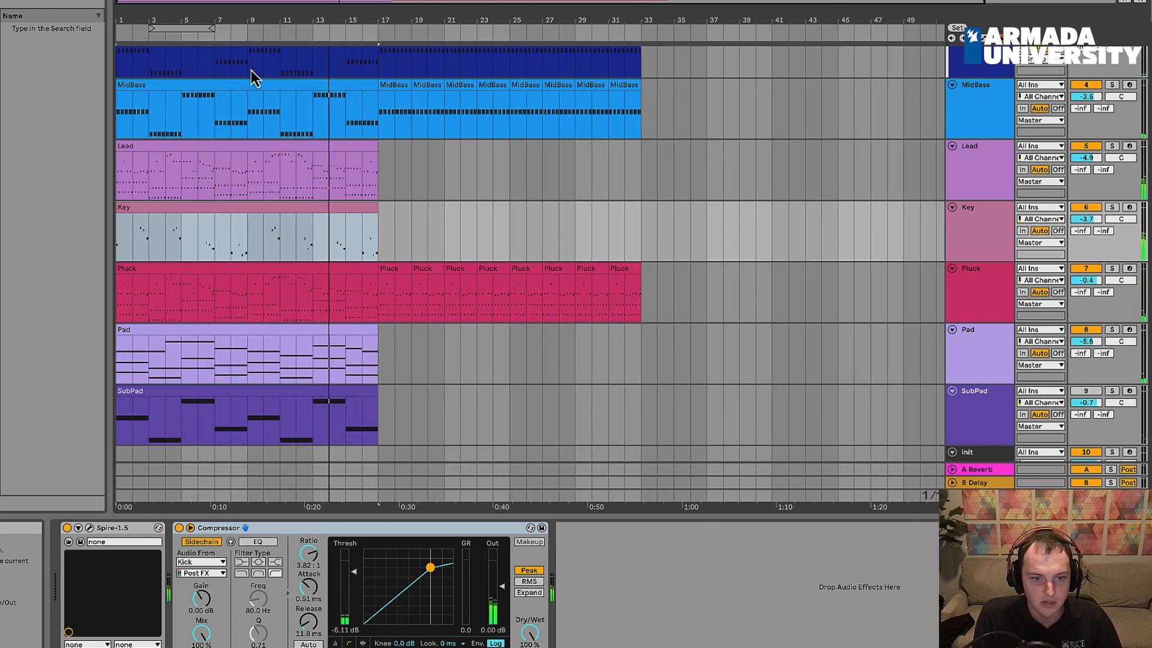
{"action": "left_click_drag", "start_coordinate": [384, 423], "coordinate": [72, 430]}
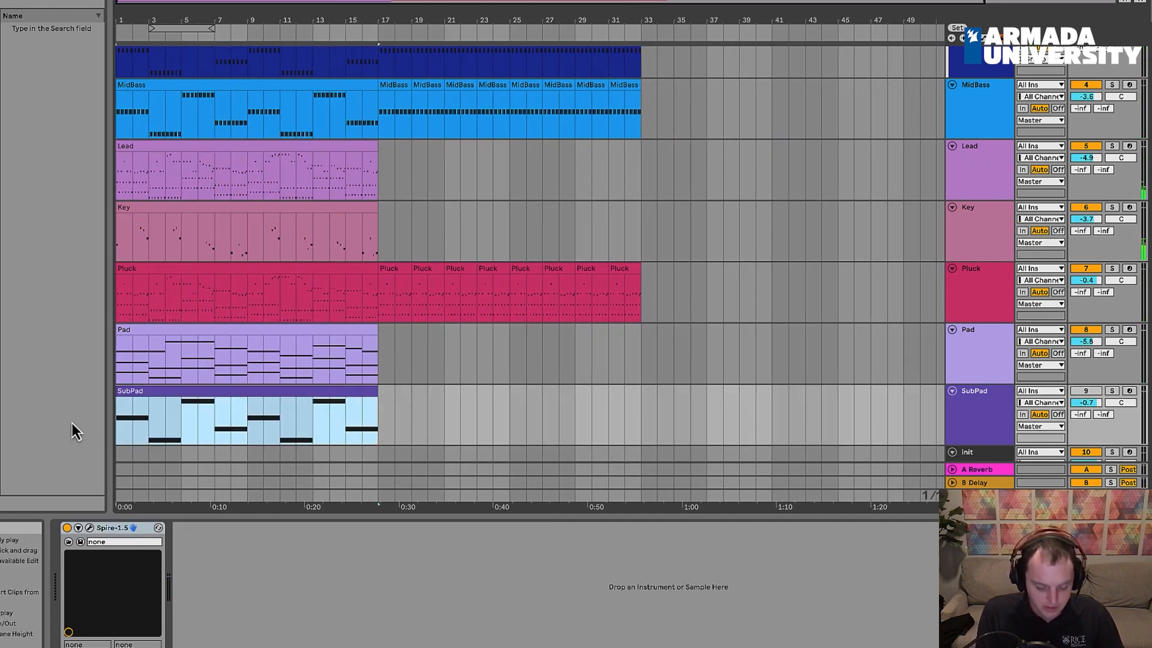
{"action": "key", "text": "ctrl+i"}
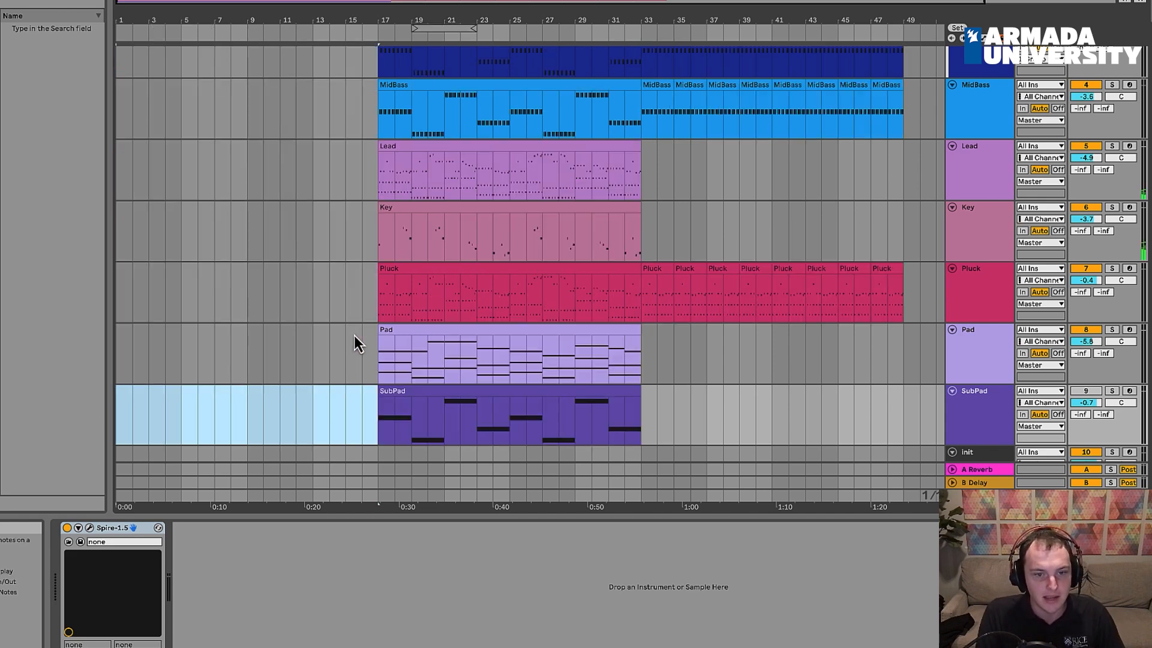
Copy the clips of all tracks from bars 17–33 into the empty first 16 bars.
{"action": "left_click", "coordinate": [455, 408]}
{"action": "scroll", "coordinate": [456, 378], "scroll_direction": "down", "scroll_amount": 3}
{"action": "left_click", "coordinate": [478, 337]}
{"action": "scroll", "coordinate": [508, 357], "scroll_direction": "up", "scroll_amount": 4}
{"action": "scroll", "coordinate": [508, 357], "scroll_direction": "up", "scroll_amount": 2}
{"action": "left_click", "coordinate": [573, 107], "text": "shift"}
{"action": "left_click_drag", "start_coordinate": [575, 106], "coordinate": [257, 117]}
{"action": "left_click", "coordinate": [249, 71]}
{"action": "left_click_drag", "start_coordinate": [204, 19], "coordinate": [193, 27]}
{"action": "scroll", "coordinate": [292, 280], "scroll_direction": "down", "scroll_amount": 1}
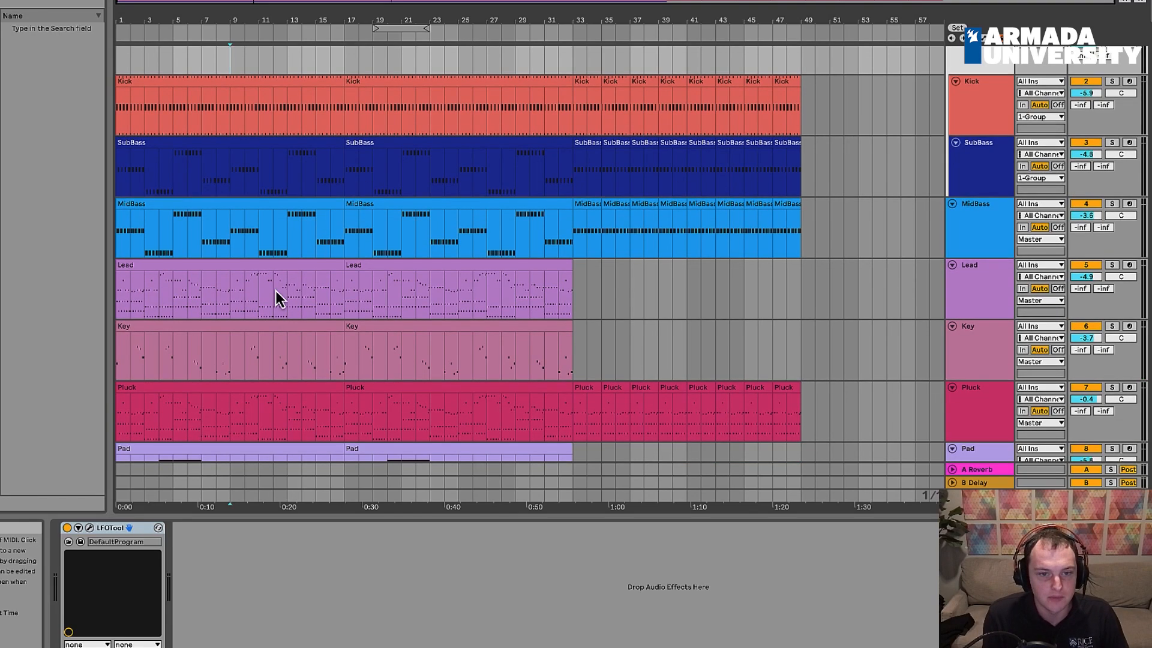
Delete the Key clip from the first 16 bars and play the arrangement from bar 1.
{"action": "left_click", "coordinate": [256, 337]}
{"action": "key", "text": "0"}
{"action": "left_click_drag", "start_coordinate": [153, 7], "coordinate": [157, 30]}
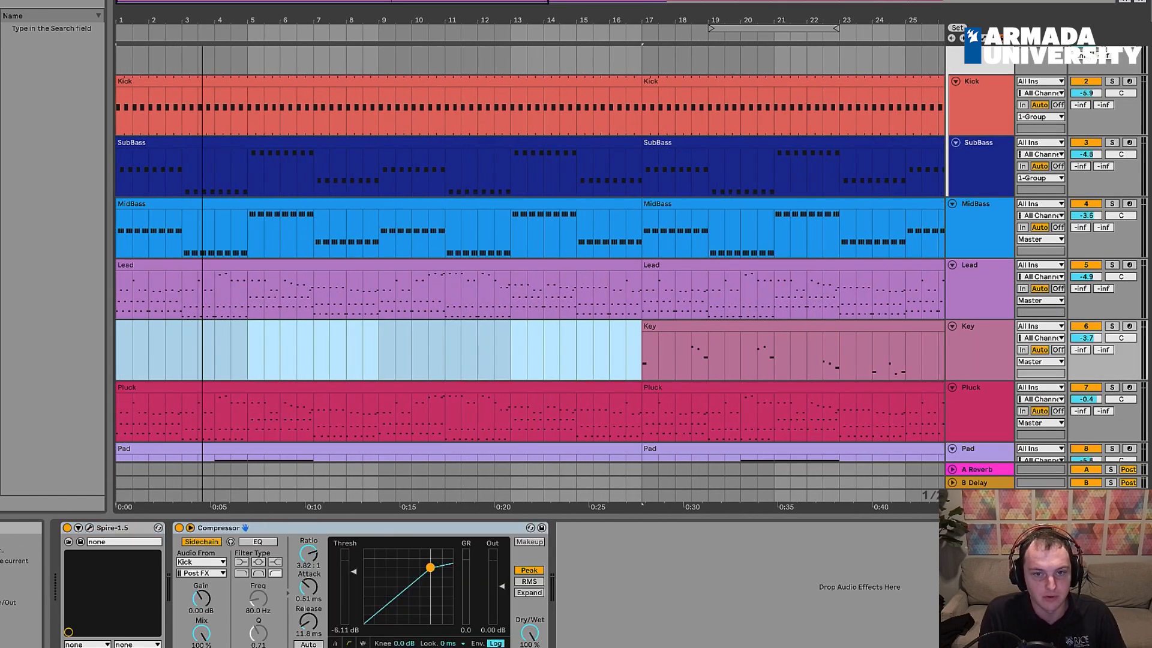
{"action": "left_click", "coordinate": [118, 341]}
{"action": "key", "text": "space"}
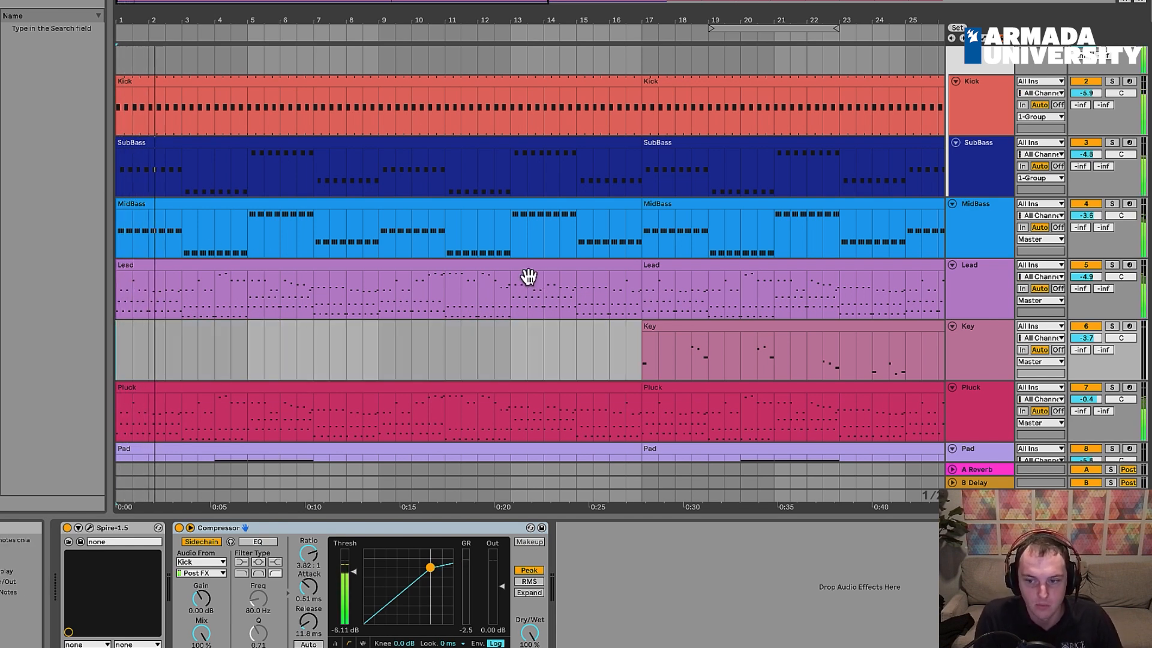
Set the Pad track's volume to -3.8 dB and the Lead's to -5.2 dB while the arrangement plays.
{"action": "scroll", "coordinate": [588, 327], "scroll_direction": "down", "scroll_amount": 1}
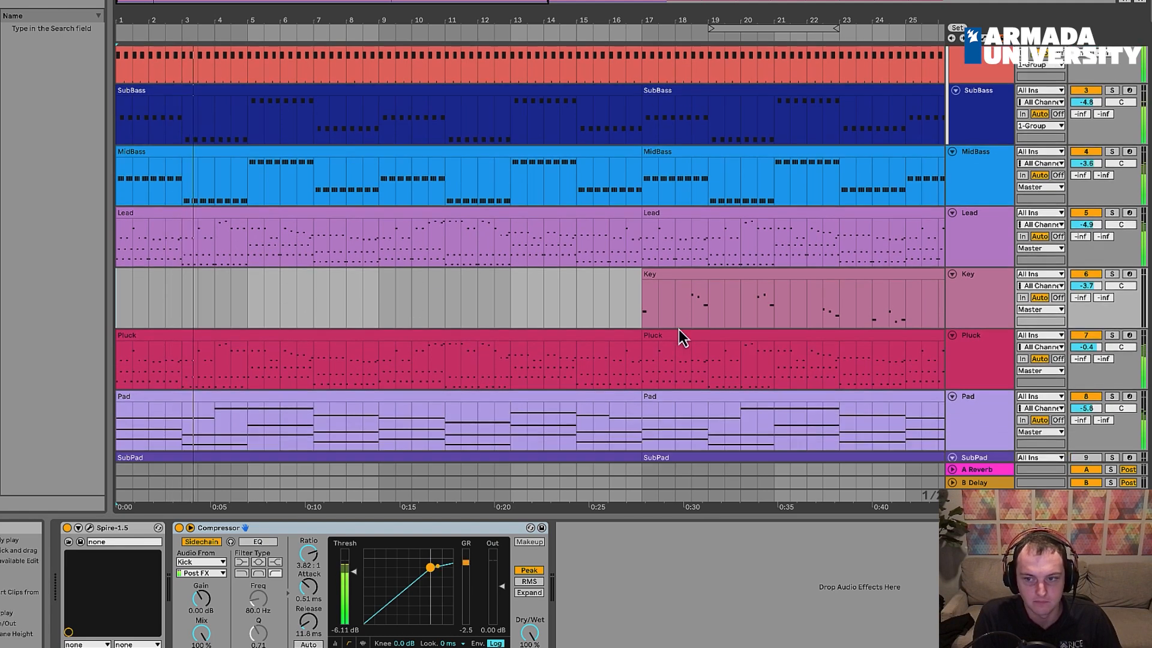
{"action": "left_click", "coordinate": [984, 312]}
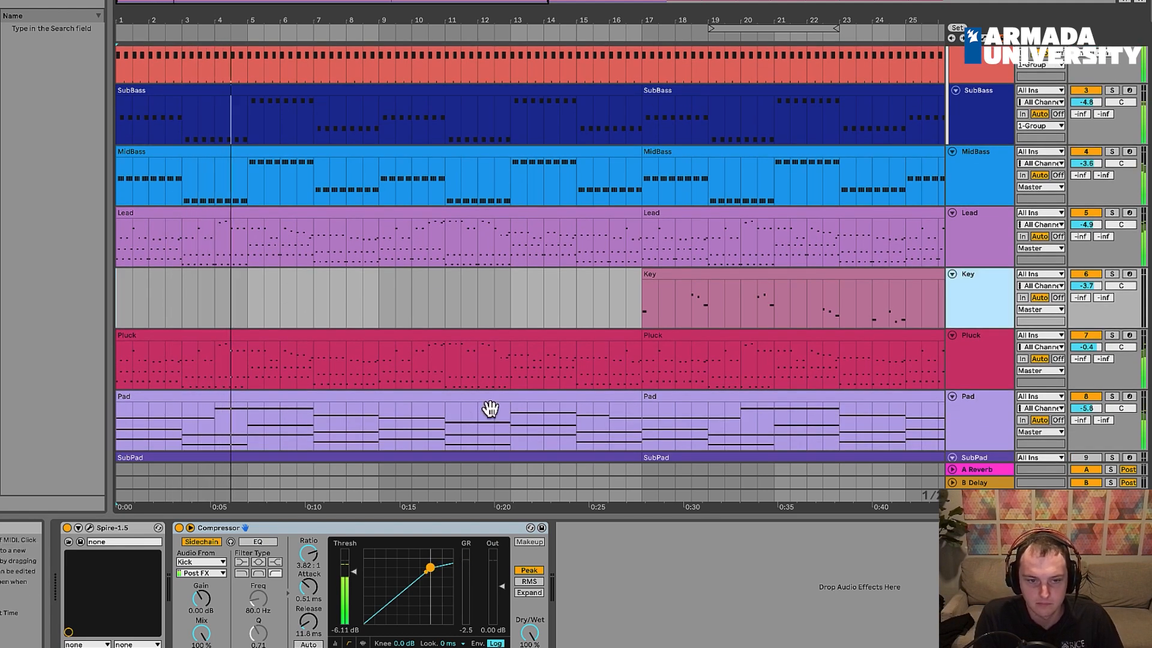
{"action": "left_click_drag", "start_coordinate": [1086, 408], "coordinate": [1086, 389]}
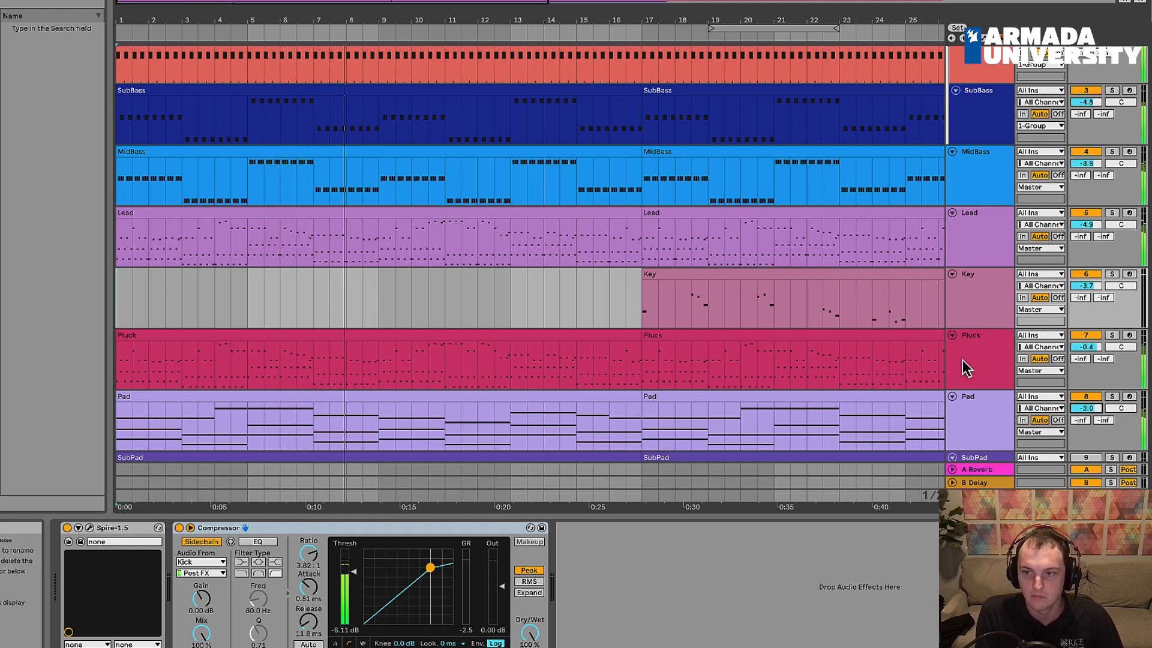
{"action": "scroll", "coordinate": [960, 362], "scroll_direction": "up", "scroll_amount": 3}
{"action": "scroll", "coordinate": [960, 363], "scroll_direction": "down", "scroll_amount": 1}
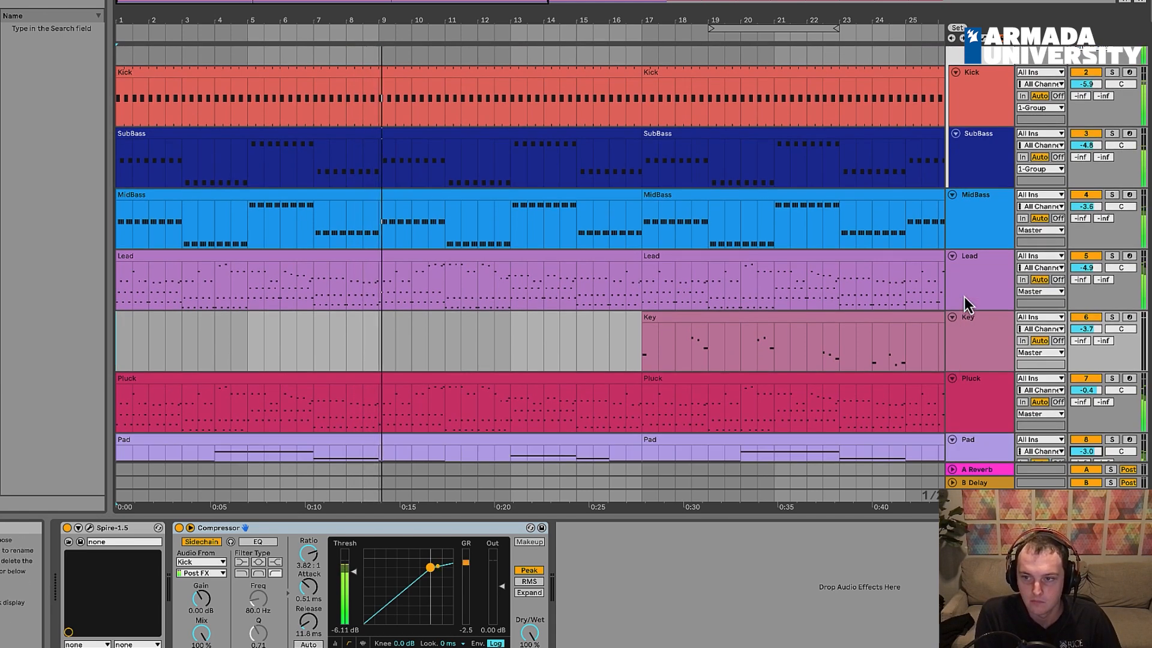
{"action": "scroll", "coordinate": [953, 376], "scroll_direction": "down", "scroll_amount": 2}
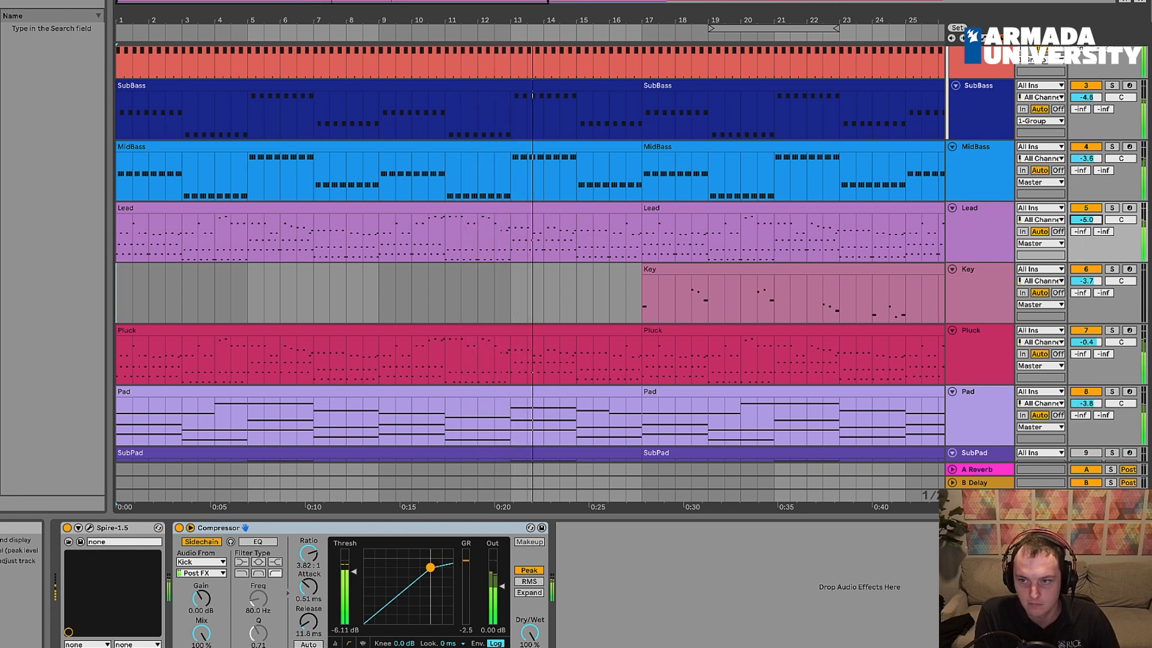
{"action": "left_click", "coordinate": [991, 231]}
{"action": "left_click", "coordinate": [974, 408]}
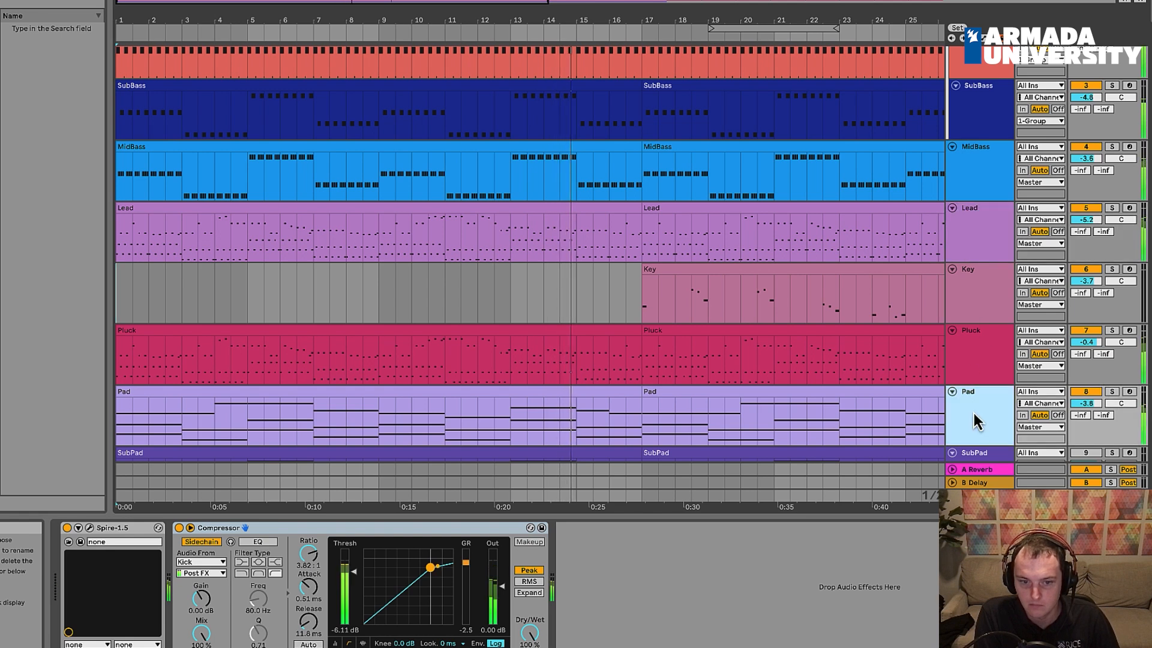
Listen to the Key entering at bar 17 and set its track volume to -3.8 dB.
{"action": "left_click", "coordinate": [978, 303]}
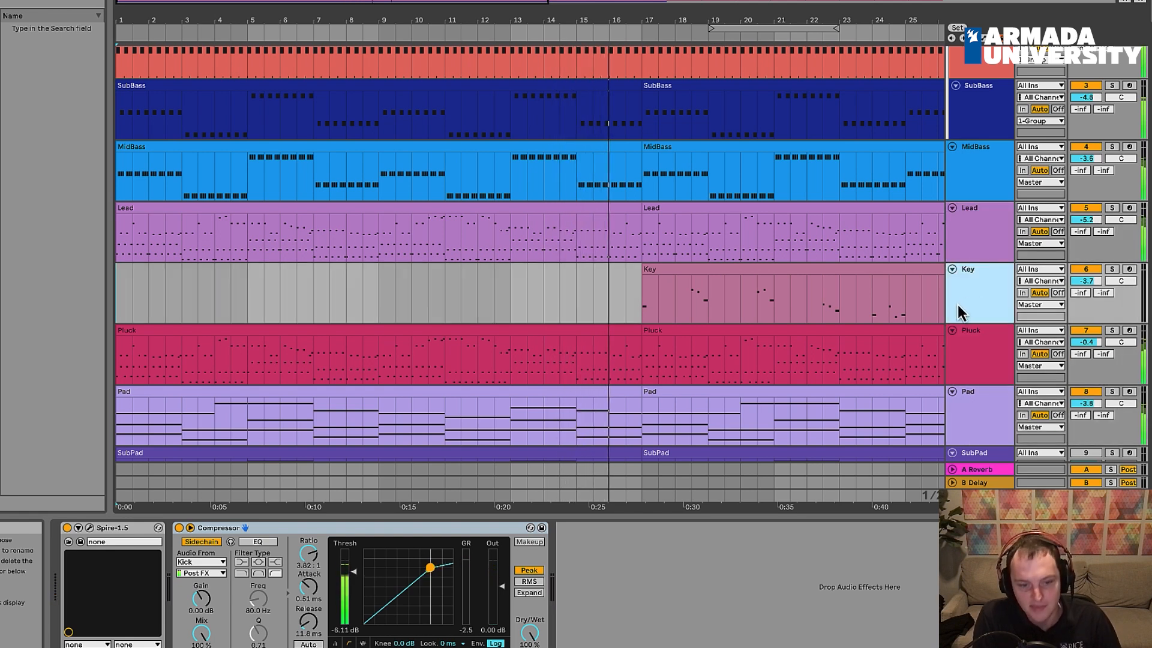
{"action": "left_click", "coordinate": [1087, 281]}
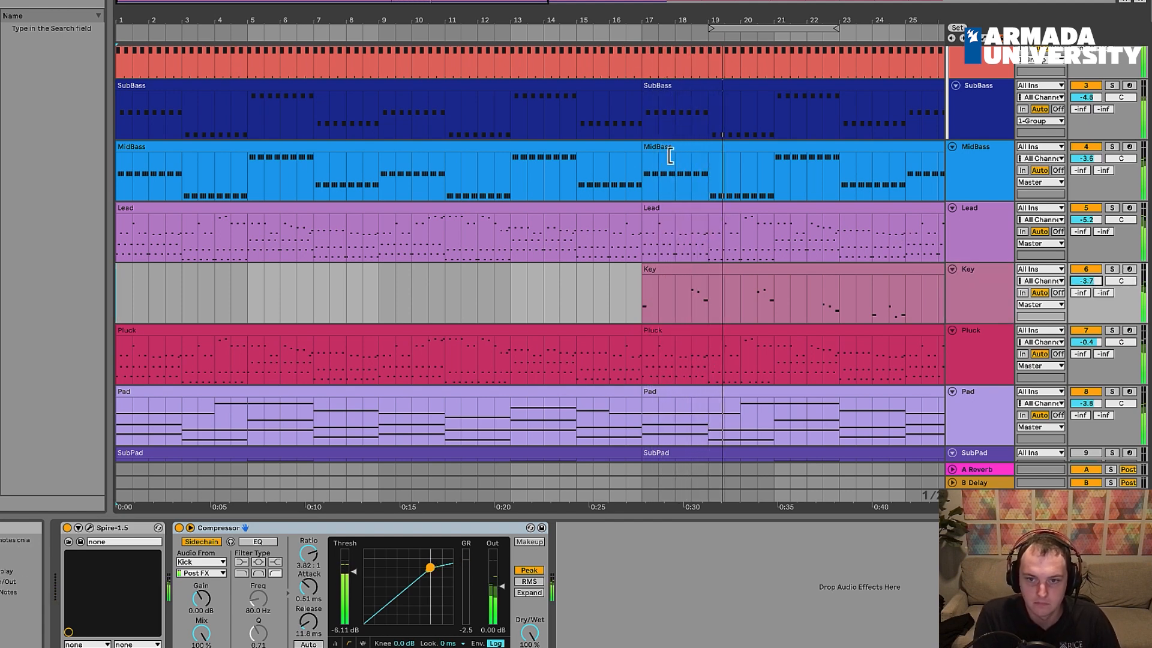
{"action": "left_click_drag", "start_coordinate": [681, 21], "coordinate": [311, 53]}
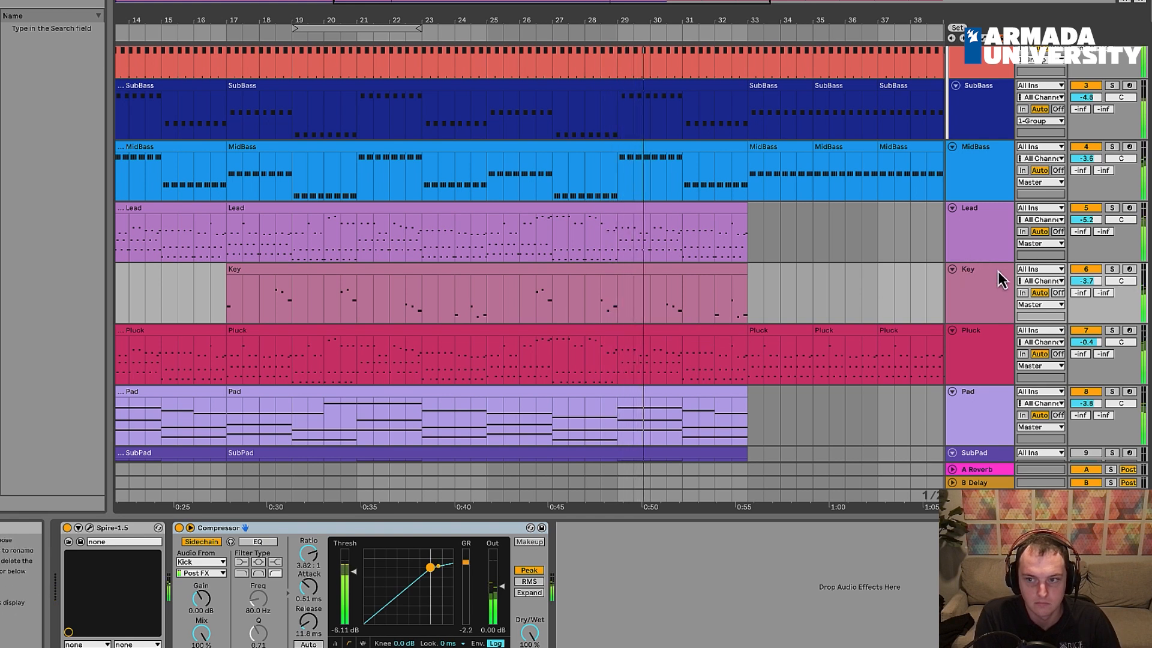
{"action": "left_click_drag", "start_coordinate": [1087, 281], "coordinate": [1083, 289]}
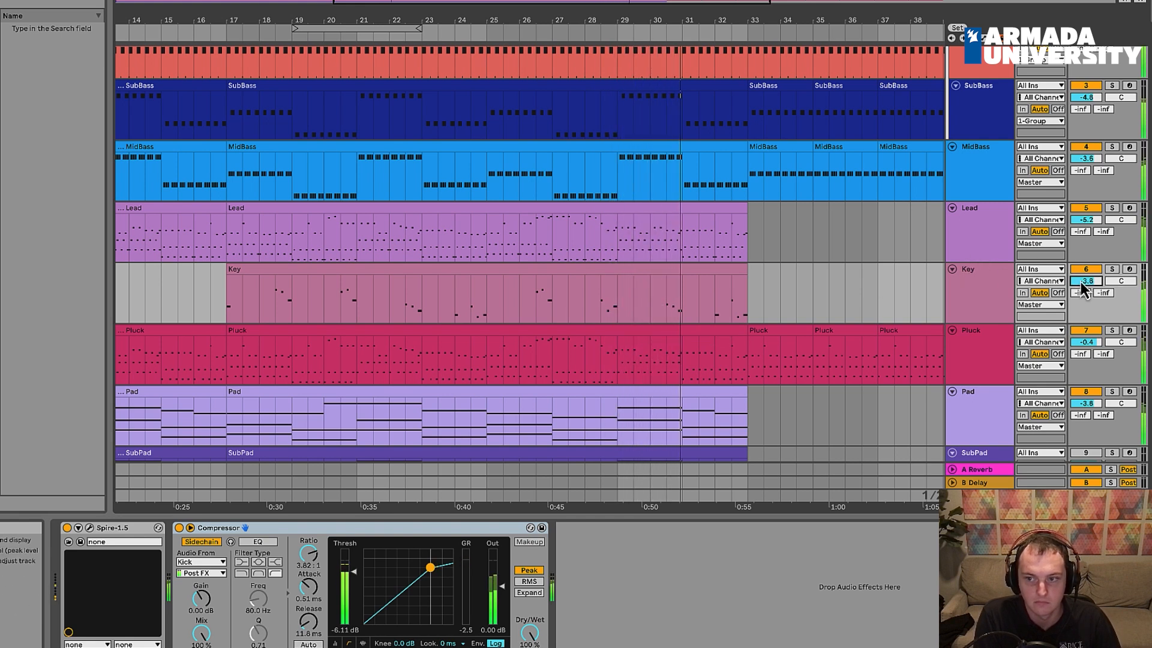